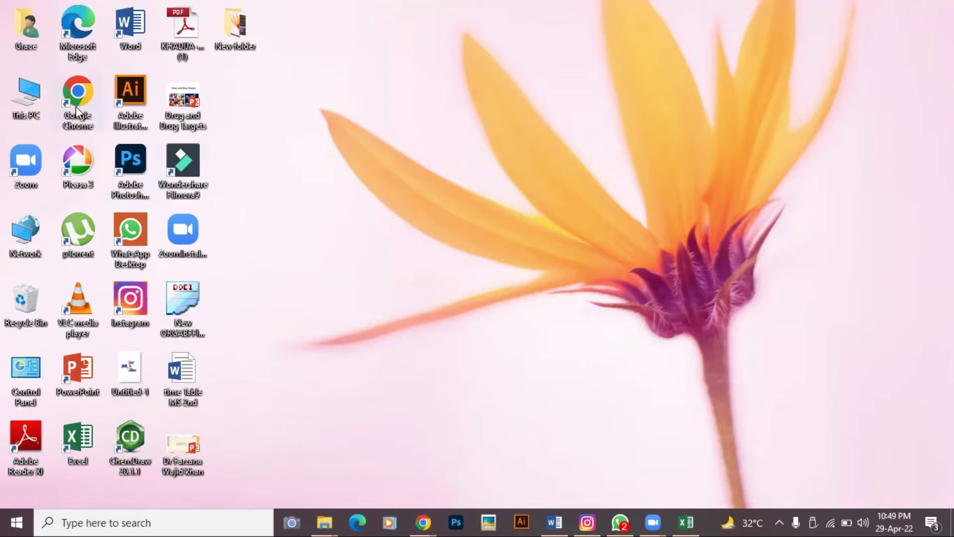
# Open Google Chrome in a maximized window, search for "fb login" and open Facebook's Log In result.
pyautogui.doubleClick(85, 92)
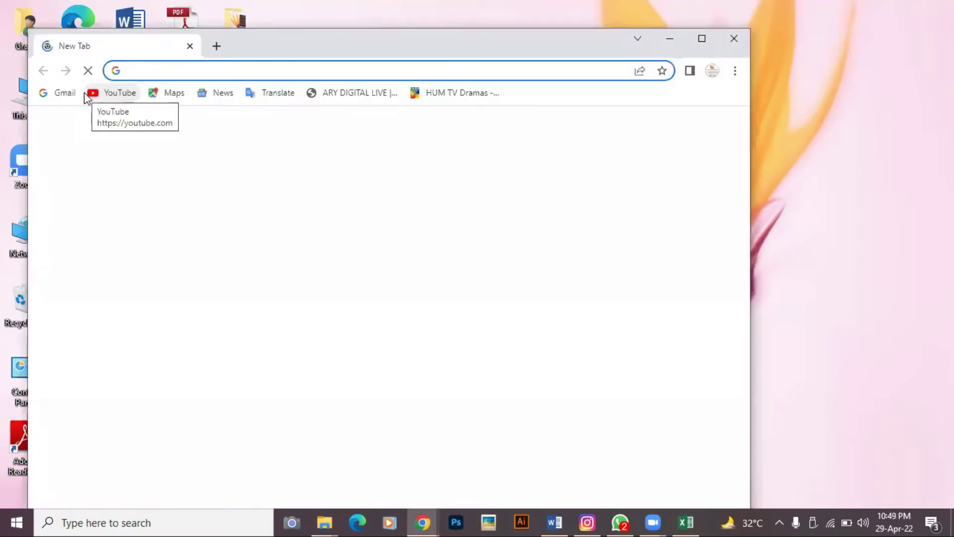
pyautogui.click(706, 44)
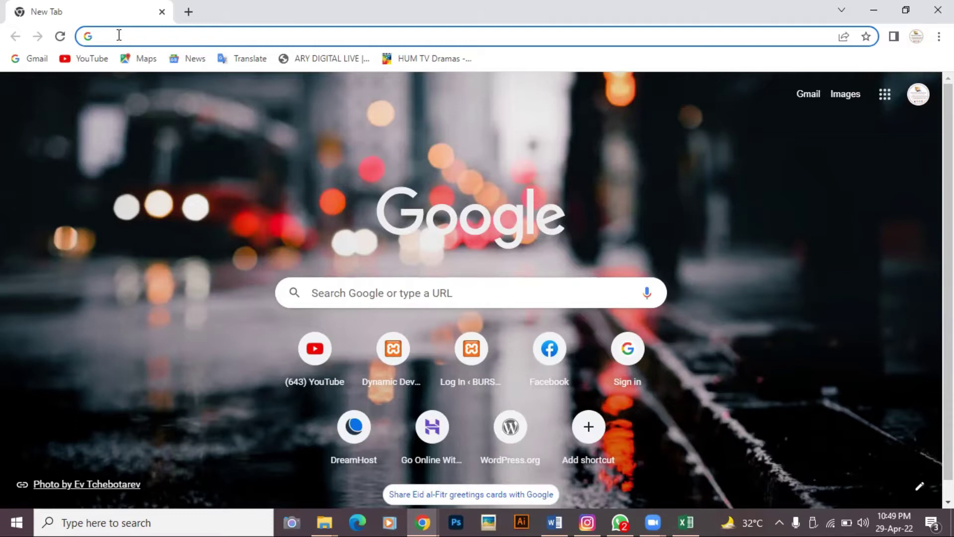
pyautogui.write('fb lo')
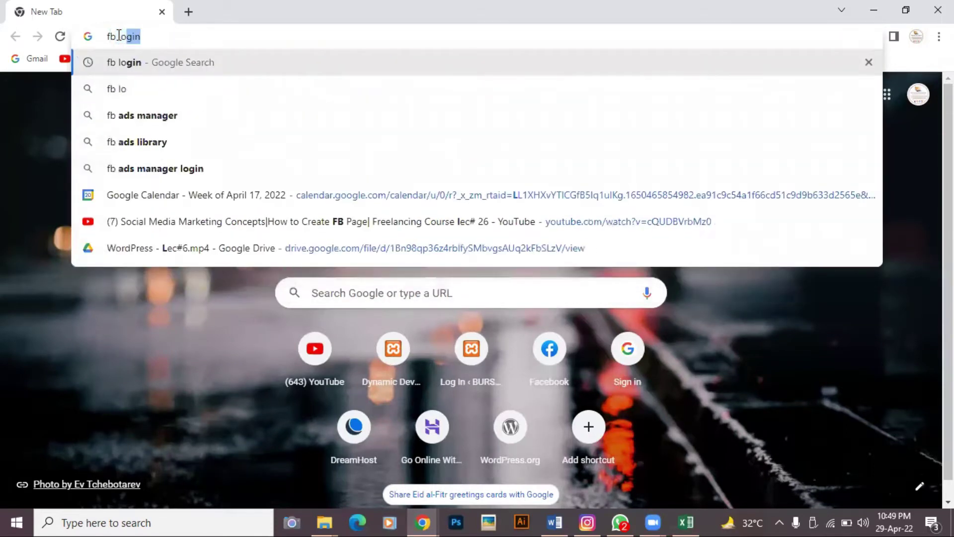
pyautogui.write('gin')
pyautogui.press('Return')
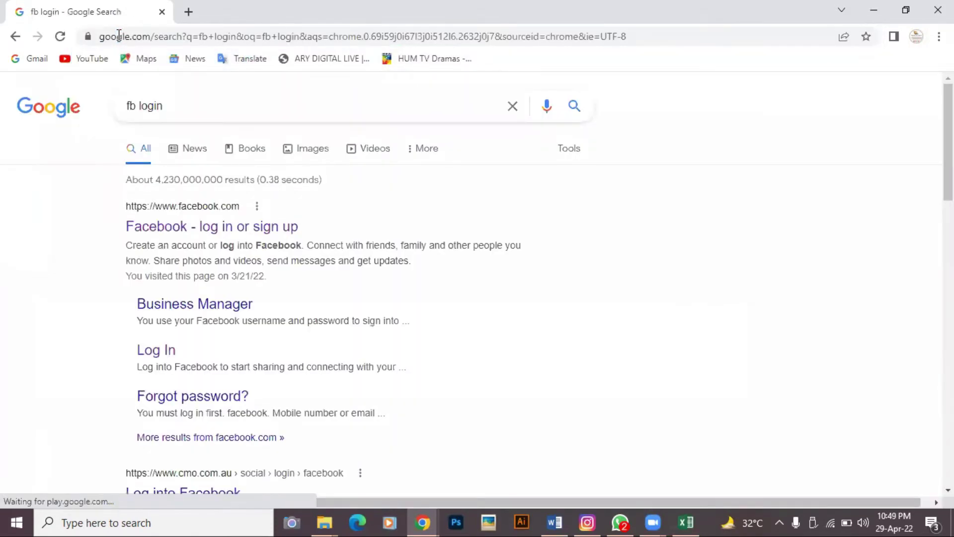
pyautogui.click(150, 354)
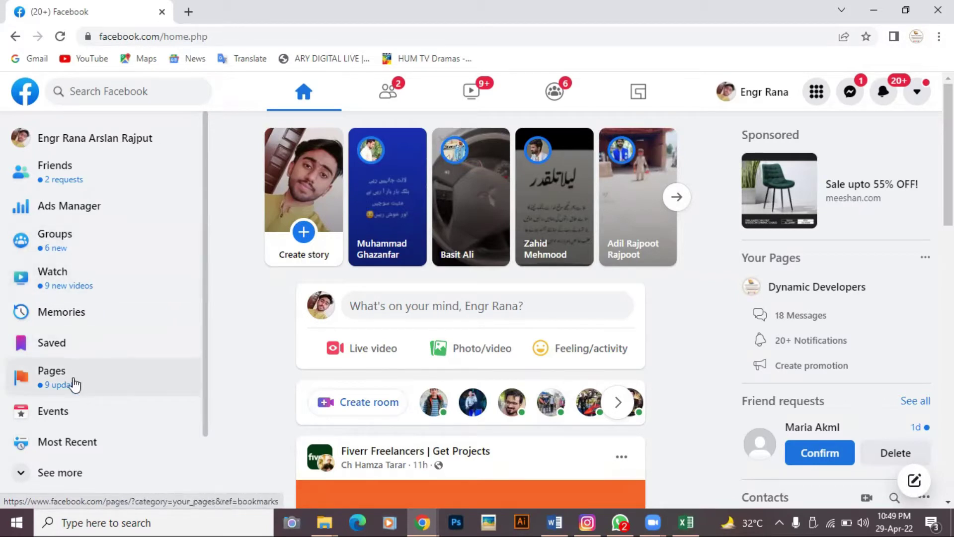
# Open the managed Dynamic Developers page and look through its posts for their reach figures and Boost post options.
pyautogui.click(75, 383)
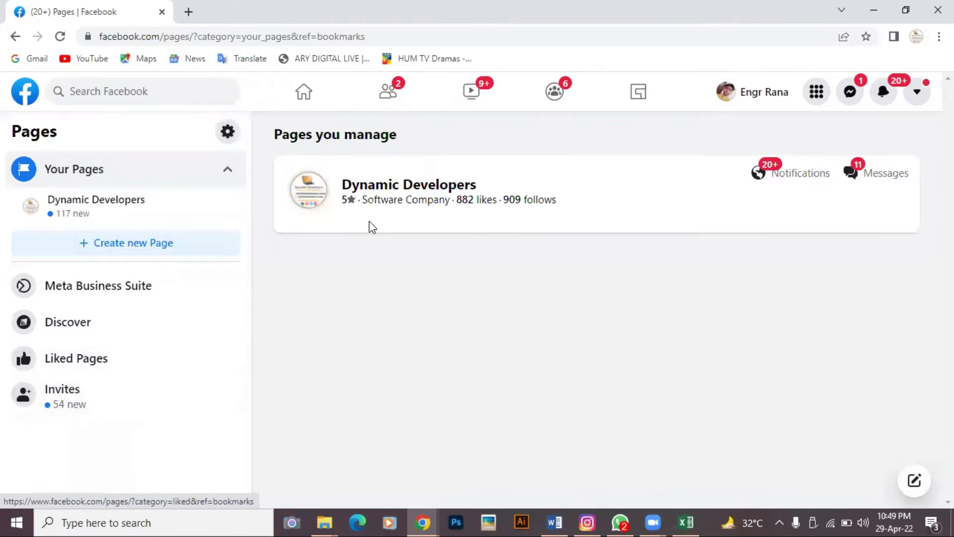
pyautogui.click(403, 193)
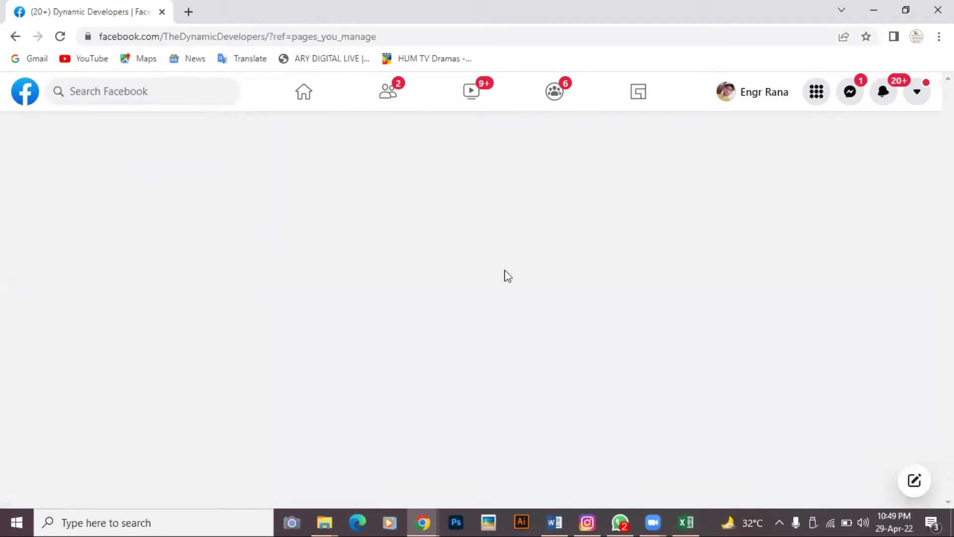
pyautogui.scroll(-3, 532, 303)
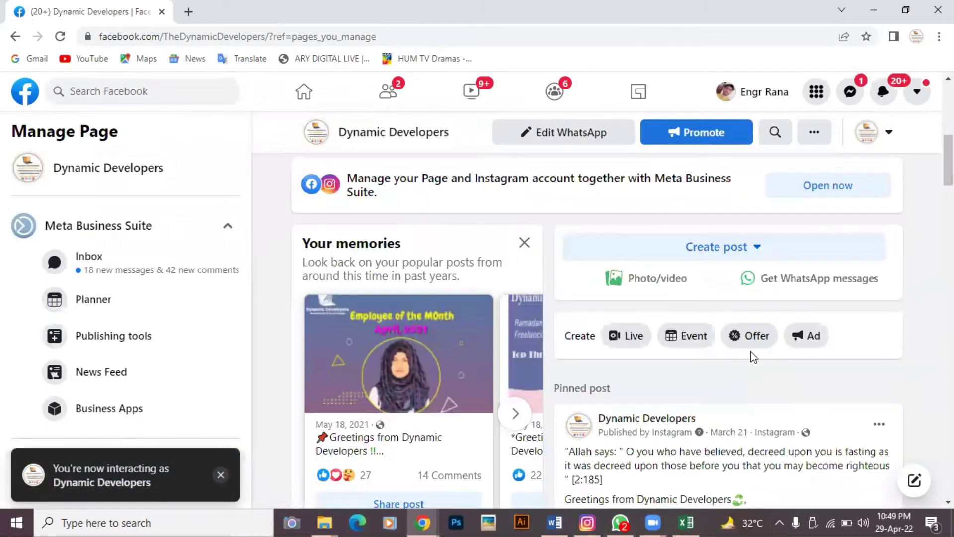
pyautogui.scroll(-3, 752, 356)
pyautogui.scroll(-8, 754, 356)
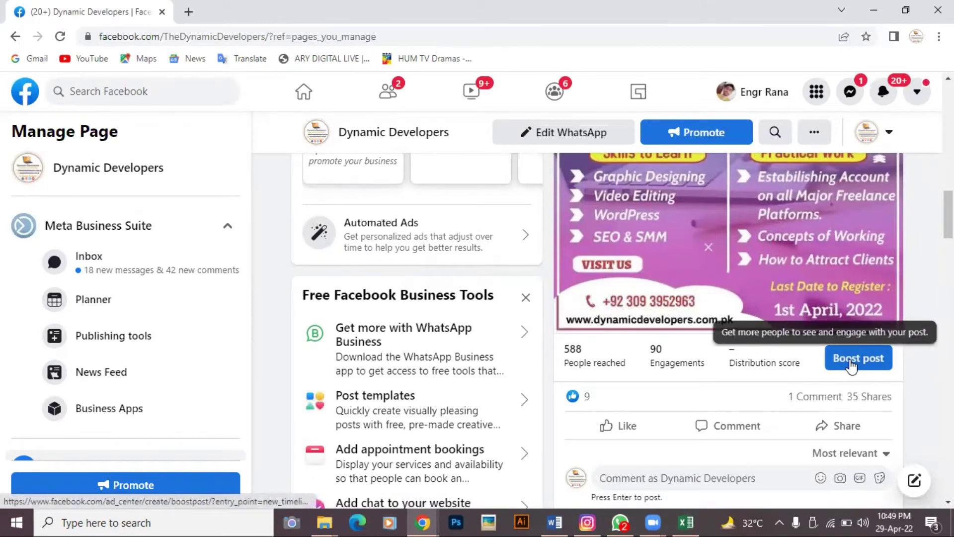
pyautogui.scroll(-6, 865, 363)
pyautogui.scroll(-4, 850, 366)
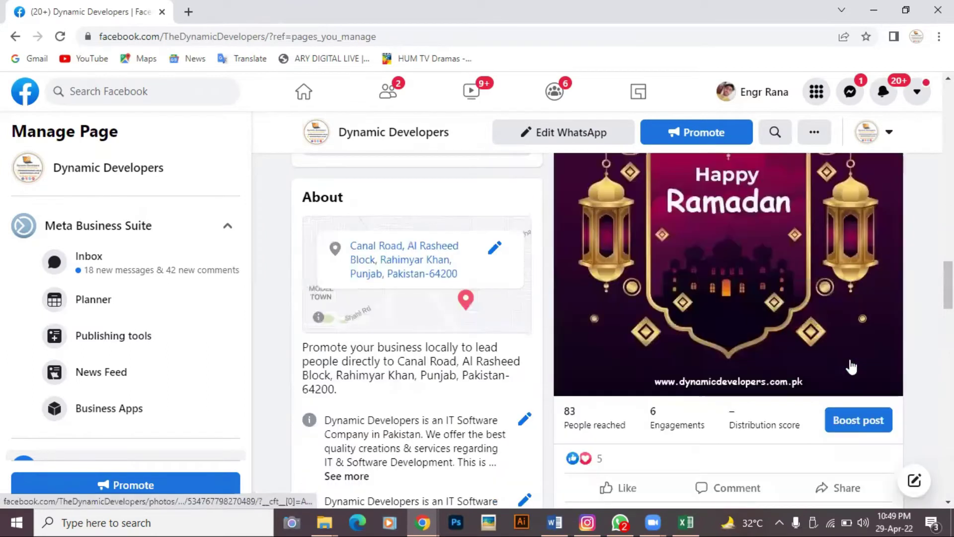
pyautogui.scroll(-4, 835, 392)
pyautogui.scroll(-15, 820, 411)
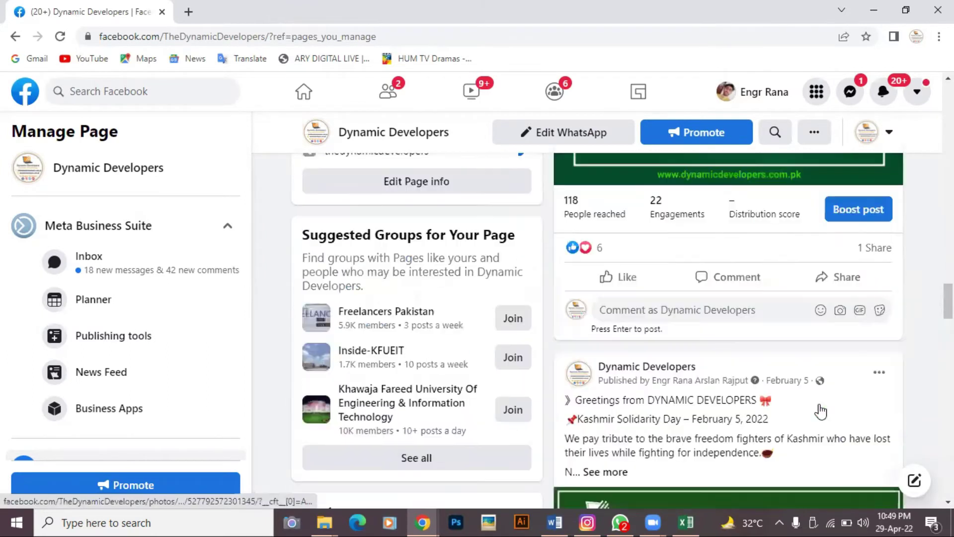
pyautogui.scroll(-7, 821, 411)
pyautogui.scroll(2, 821, 410)
pyautogui.scroll(-8, 821, 411)
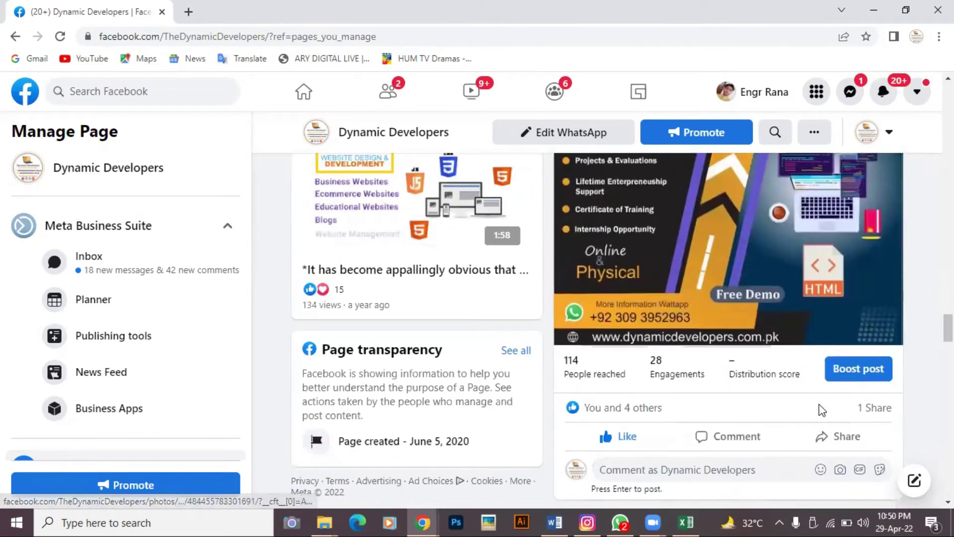
pyautogui.scroll(-10, 821, 411)
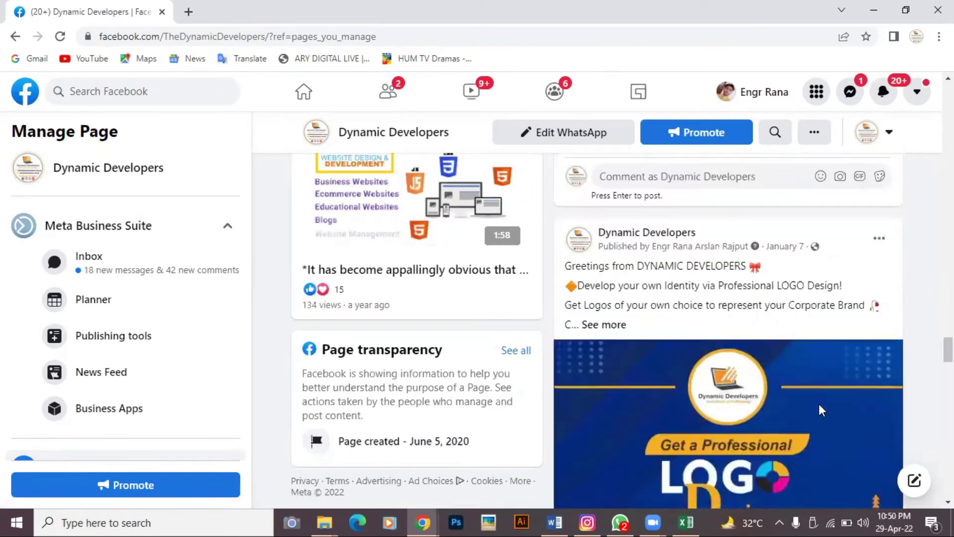
pyautogui.scroll(-5, 821, 410)
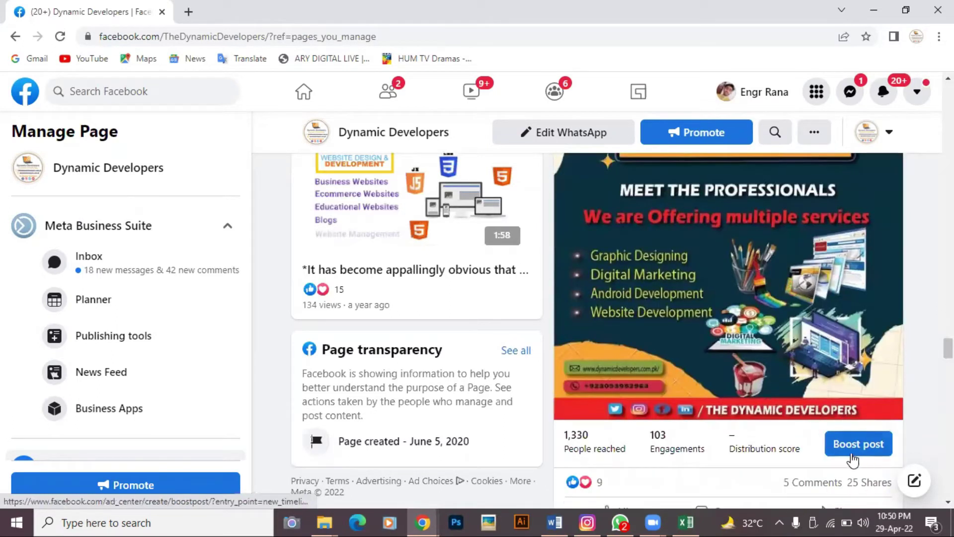
pyautogui.scroll(-2, 855, 450)
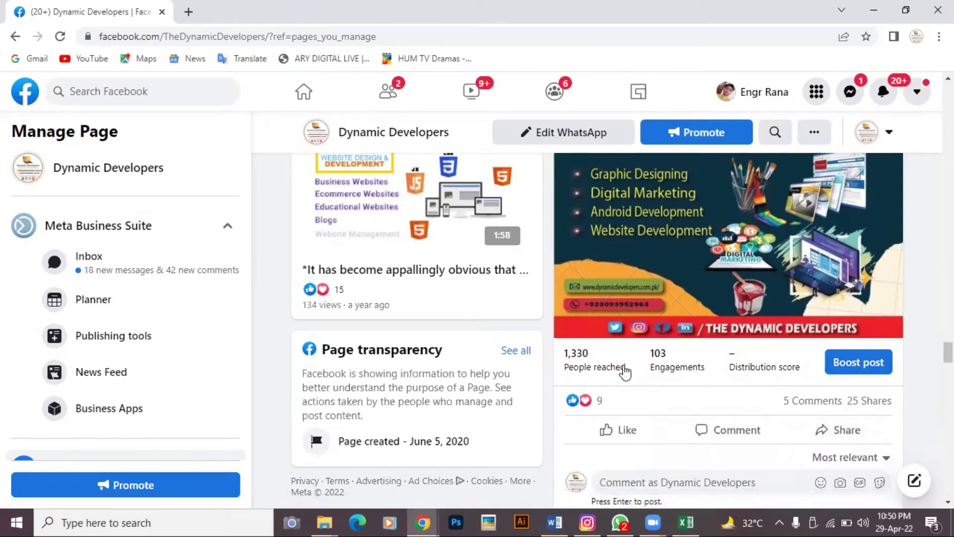
# Expand the full text of the January 4 post and read its services, contact details and hashtags.
pyautogui.scroll(8, 741, 284)
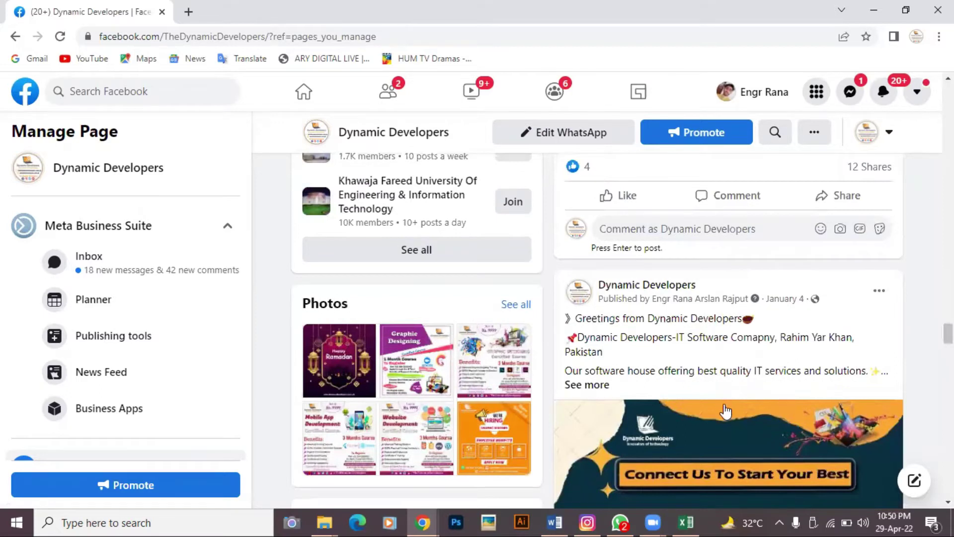
pyautogui.scroll(2, 696, 318)
pyautogui.scroll(-2, 626, 358)
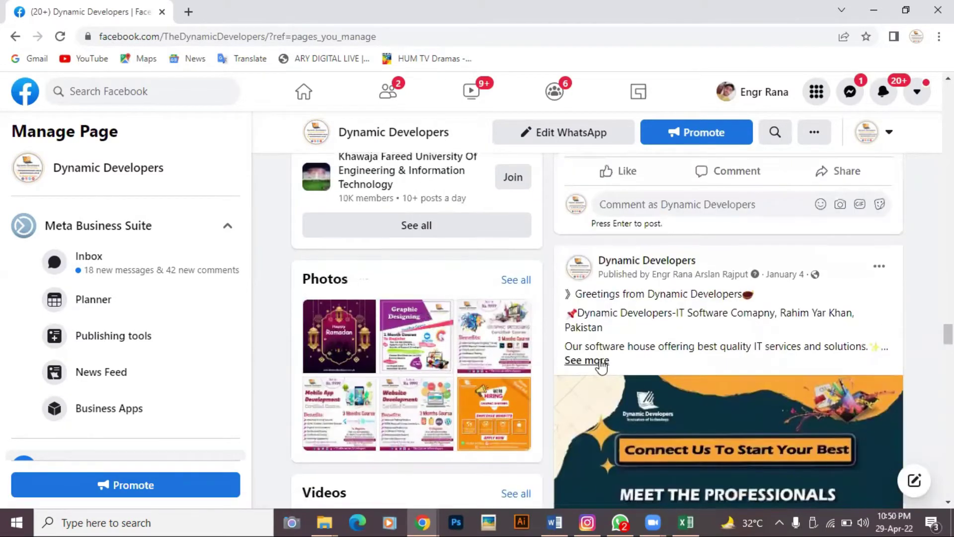
pyautogui.click(602, 362)
pyautogui.scroll(-3, 666, 343)
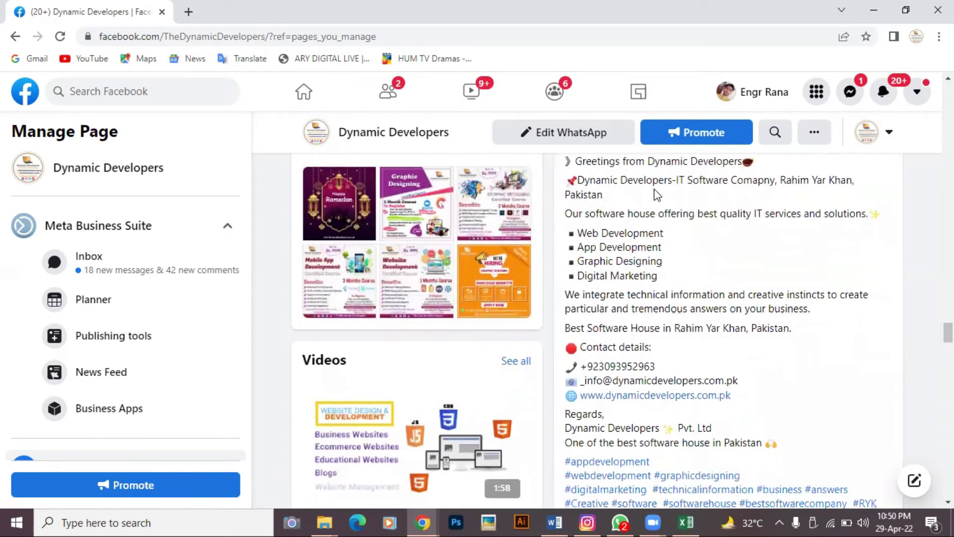
pyautogui.scroll(-3, 725, 293)
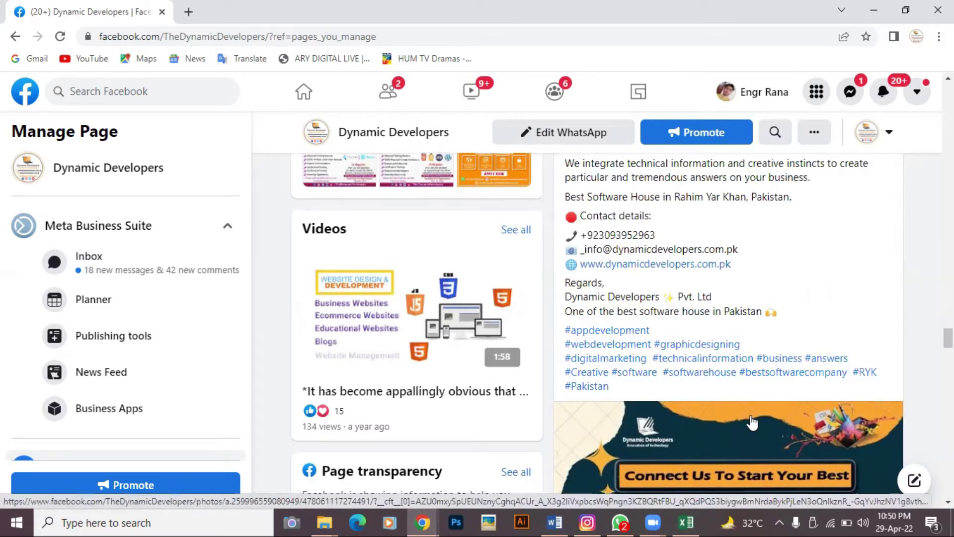
pyautogui.scroll(3, 696, 323)
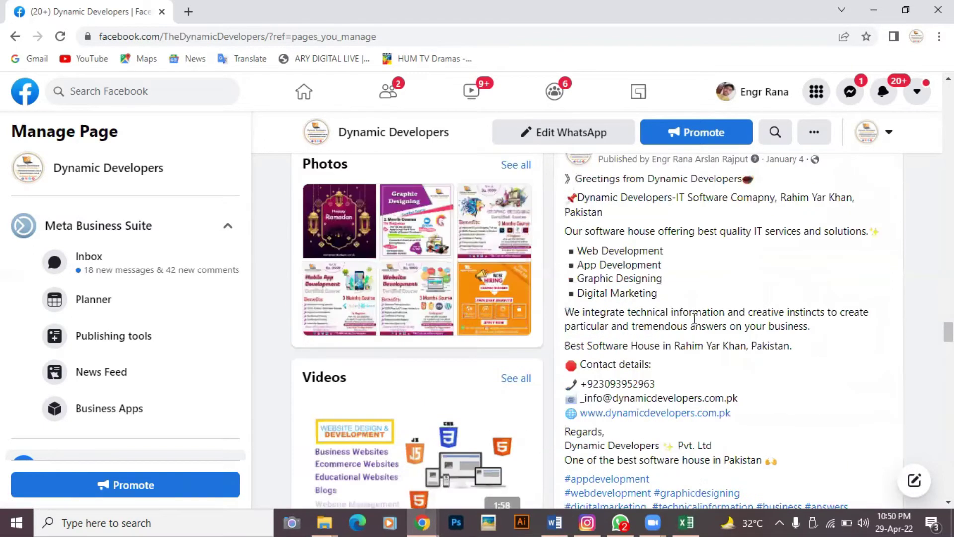
# Review the header of the Dynamic Developers page, and return to the Facebook home feed.
pyautogui.scroll(15, 695, 318)
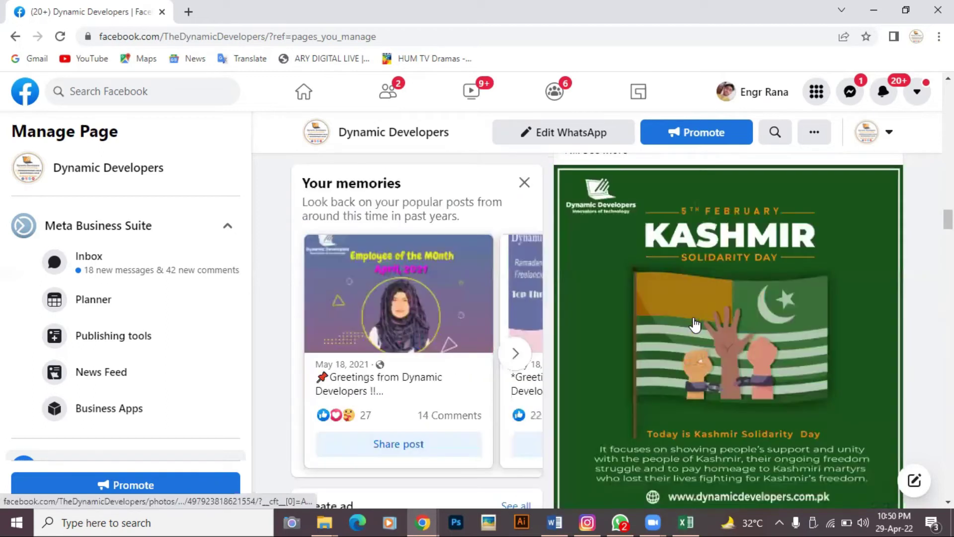
pyautogui.scroll(15, 695, 324)
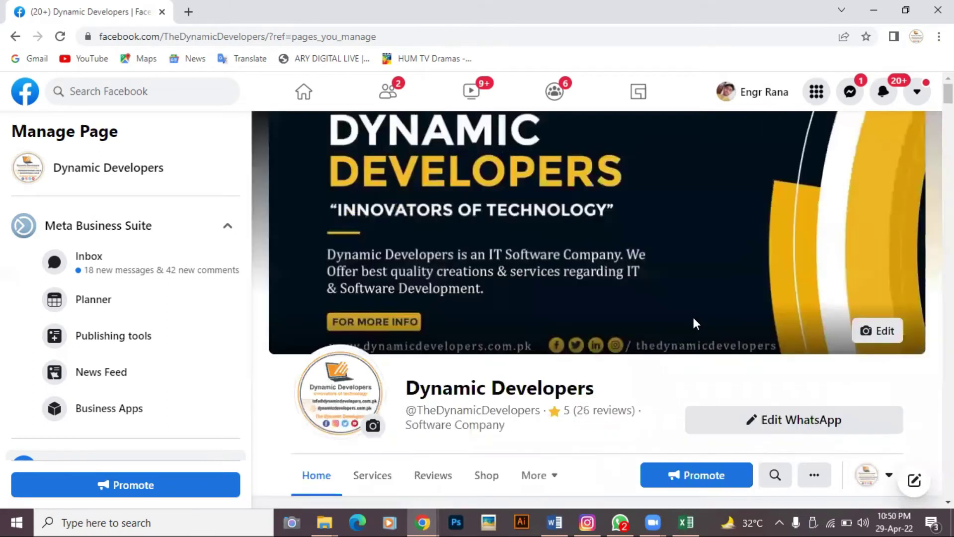
pyautogui.scroll(-3, 695, 324)
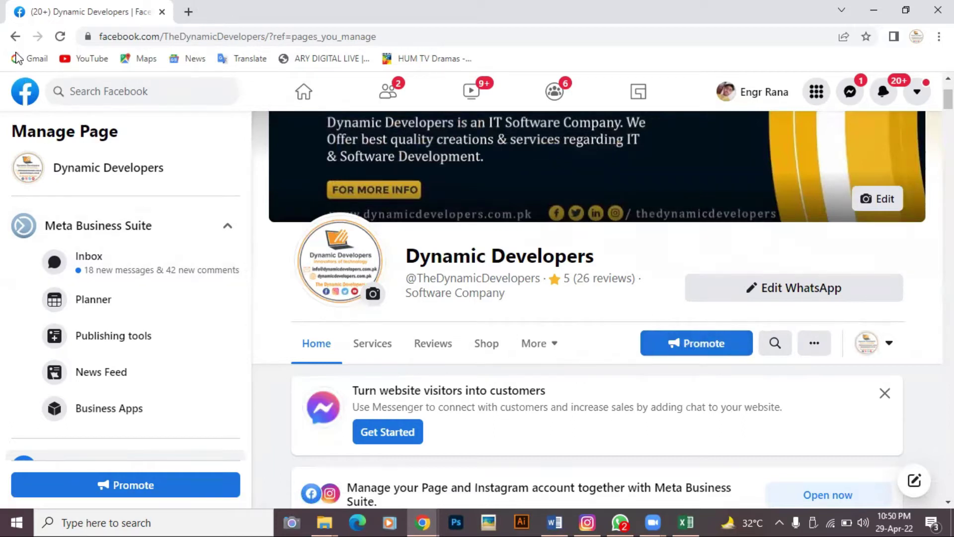
pyautogui.click(16, 37)
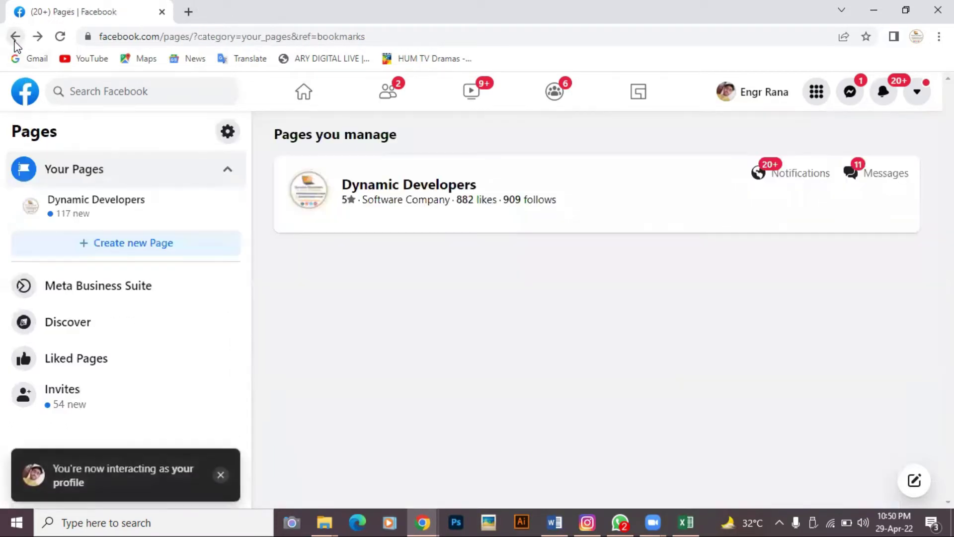
pyautogui.click(15, 37)
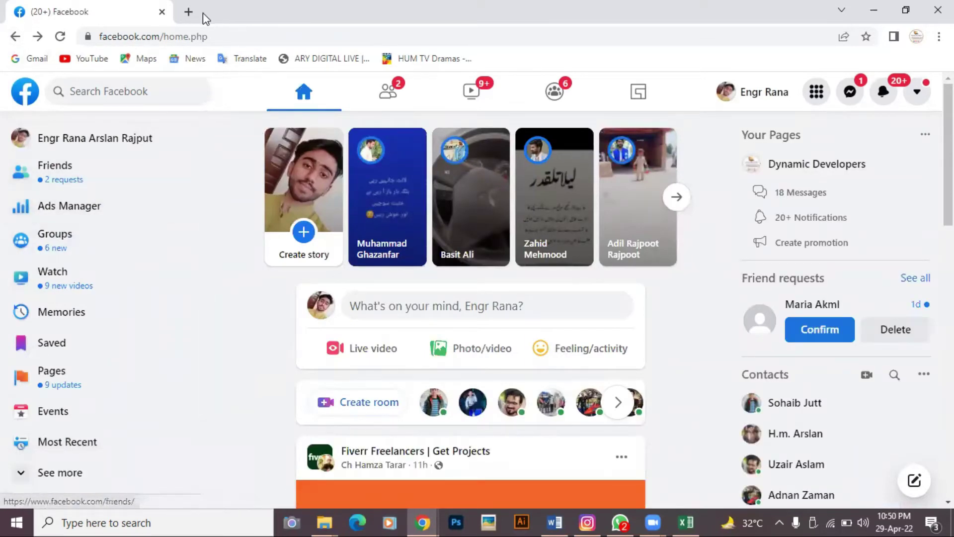
# Search for "ads manager account" in a new browser tab and open the Meta for Business Ads Management result.
pyautogui.click(188, 12)
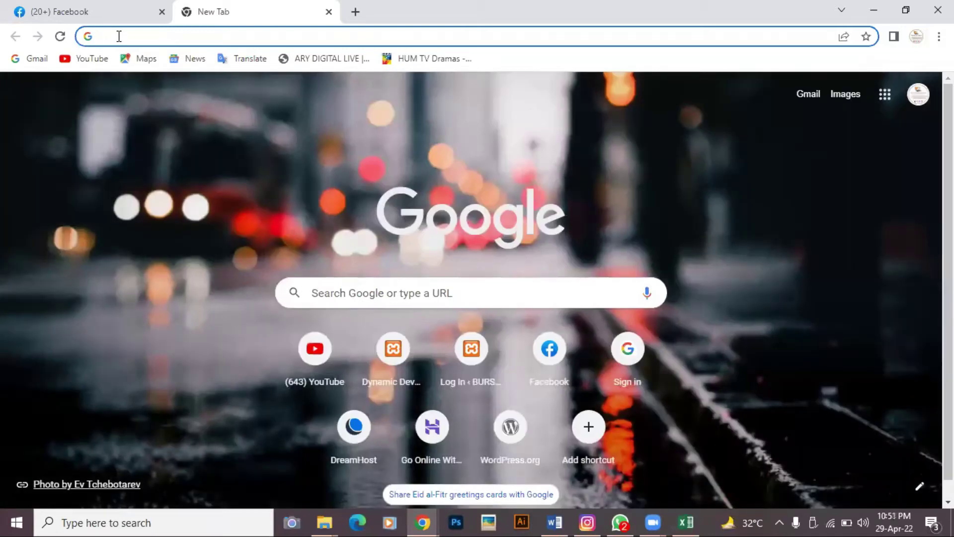
pyautogui.write('ADS')
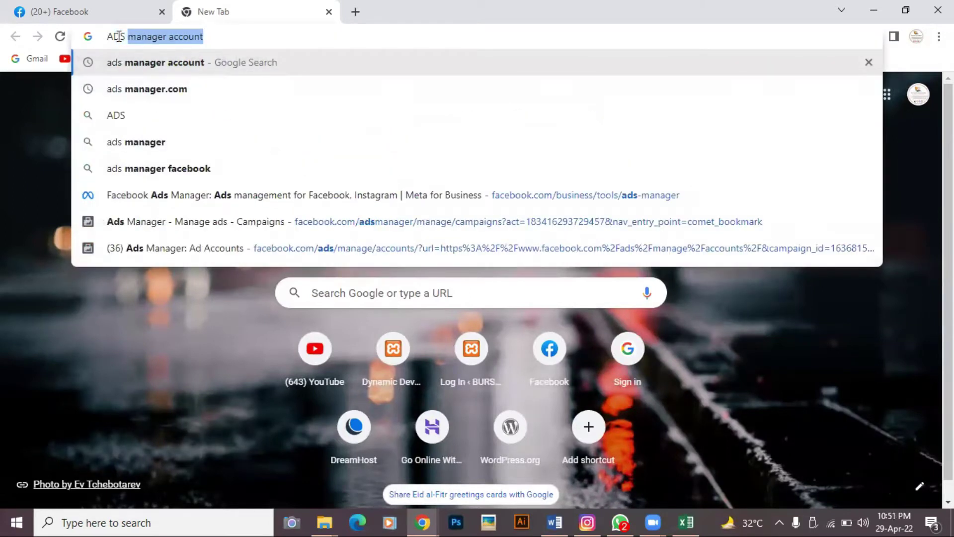
pyautogui.write(' manager a')
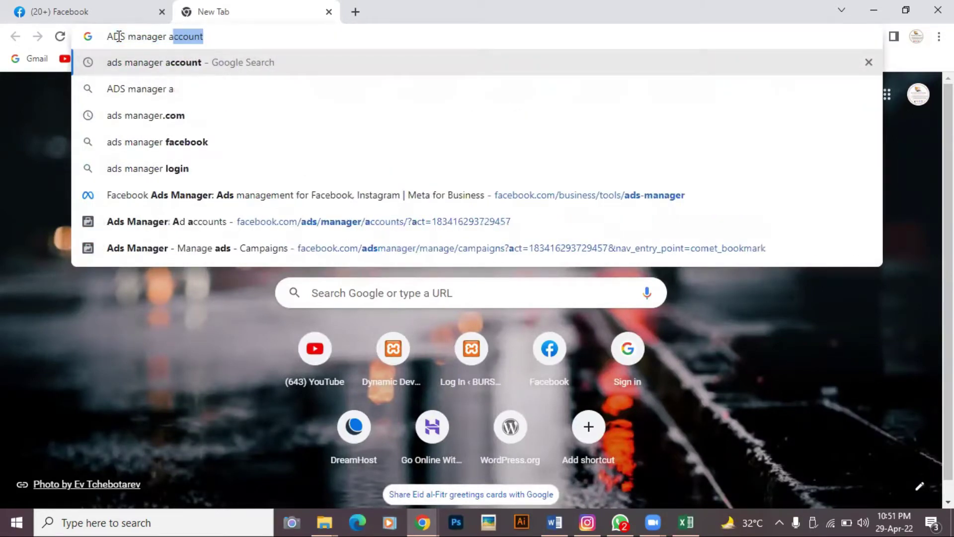
pyautogui.write('ccount')
pyautogui.press('Return')
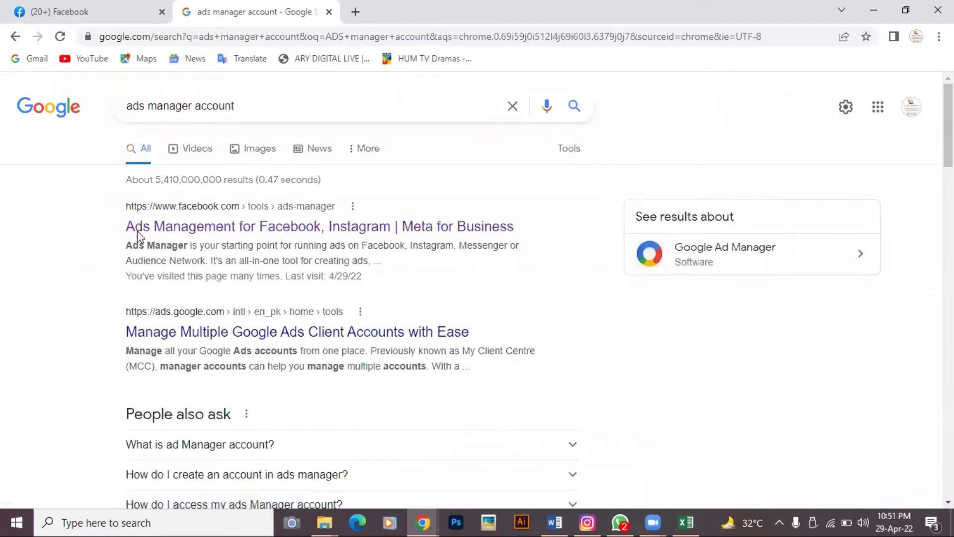
pyautogui.click(185, 230)
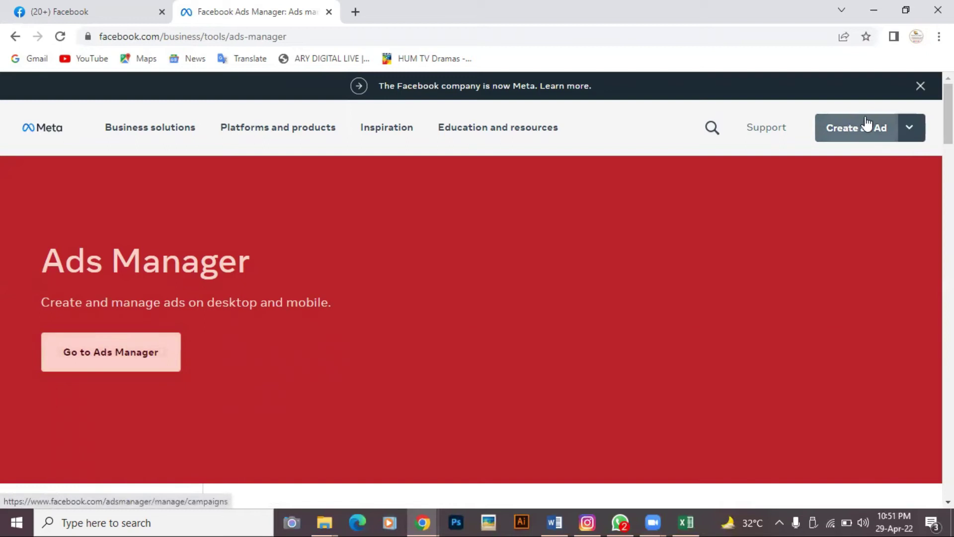
# Go to Ads Manager and open the Campaigns overview of the active ad account.
pyautogui.click(90, 365)
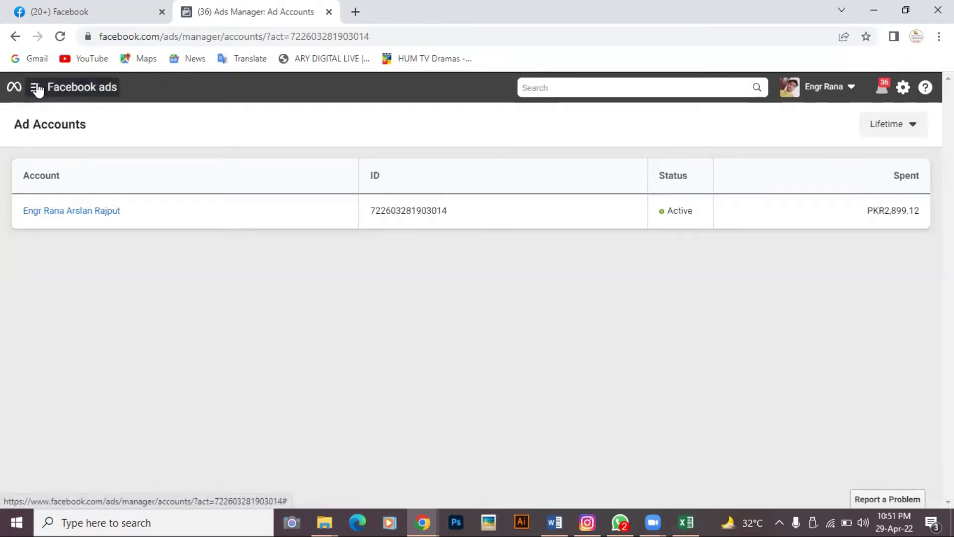
pyautogui.click(37, 90)
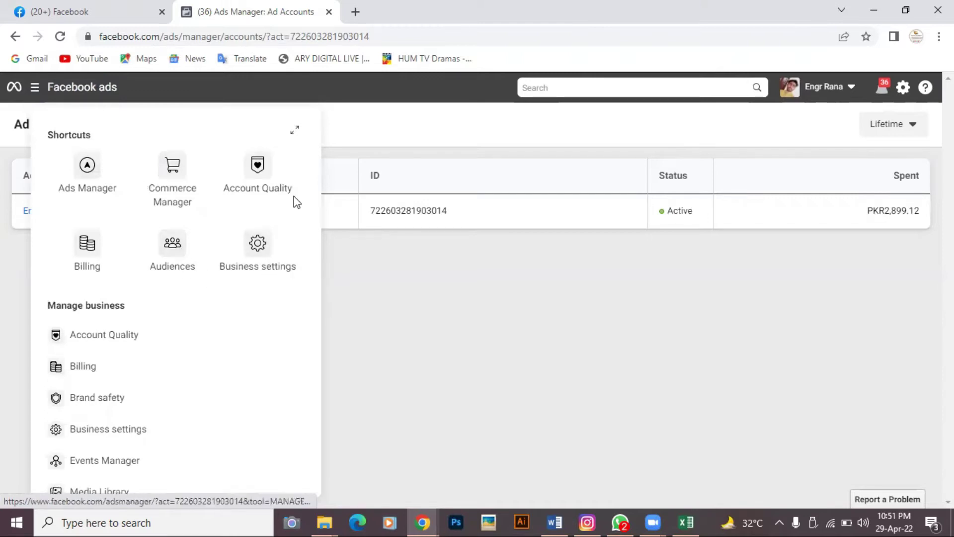
pyautogui.click(87, 168)
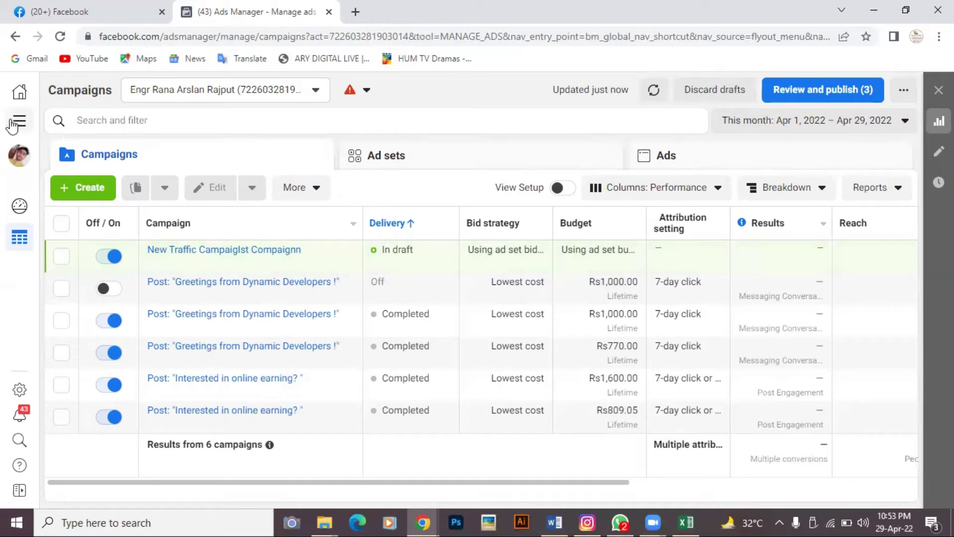
# Create a new campaign with the Traffic objective and continue to its settings.
pyautogui.click(95, 190)
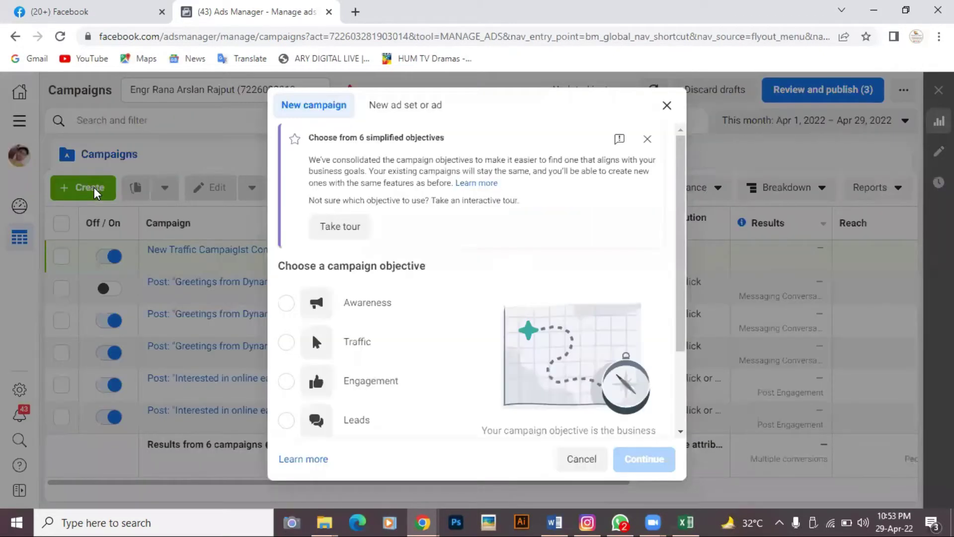
pyautogui.scroll(-1, 408, 323)
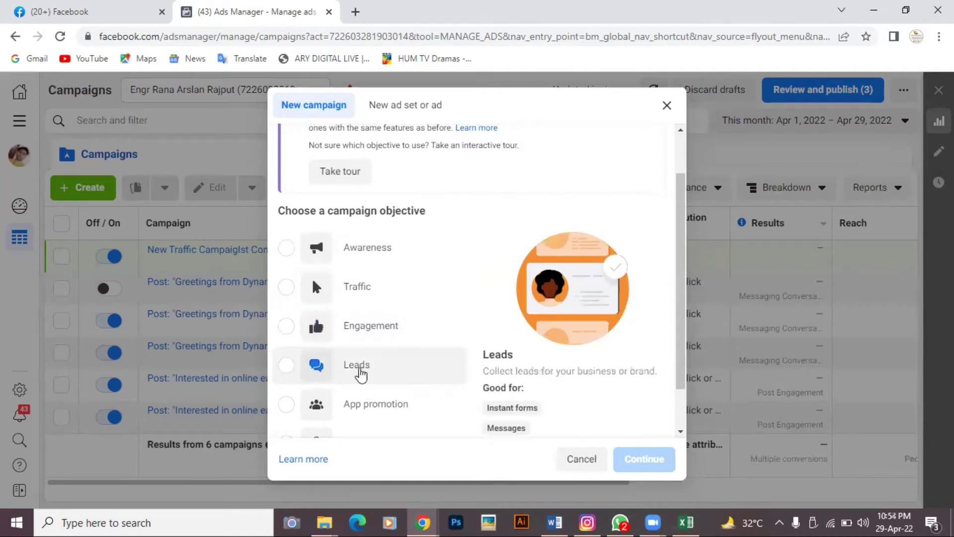
pyautogui.scroll(-2, 359, 371)
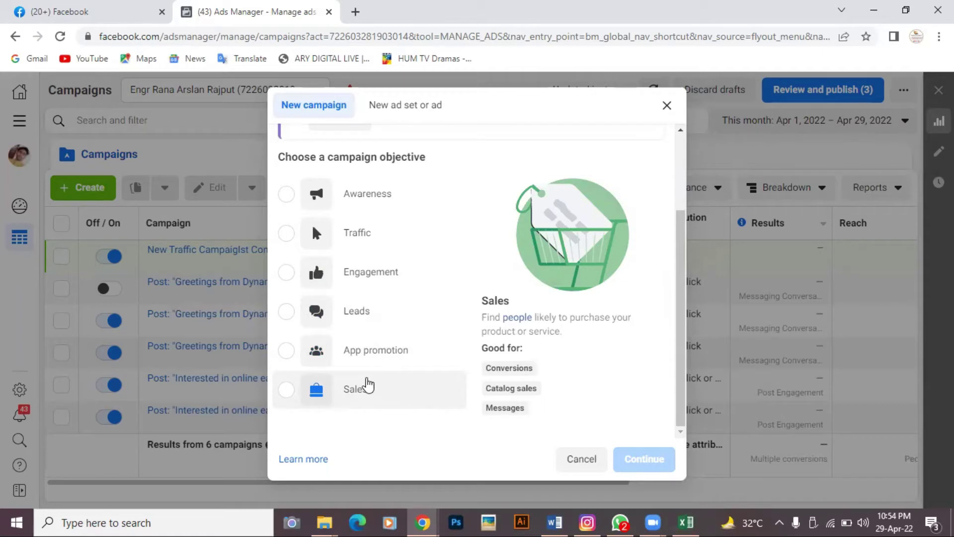
pyautogui.scroll(1, 368, 384)
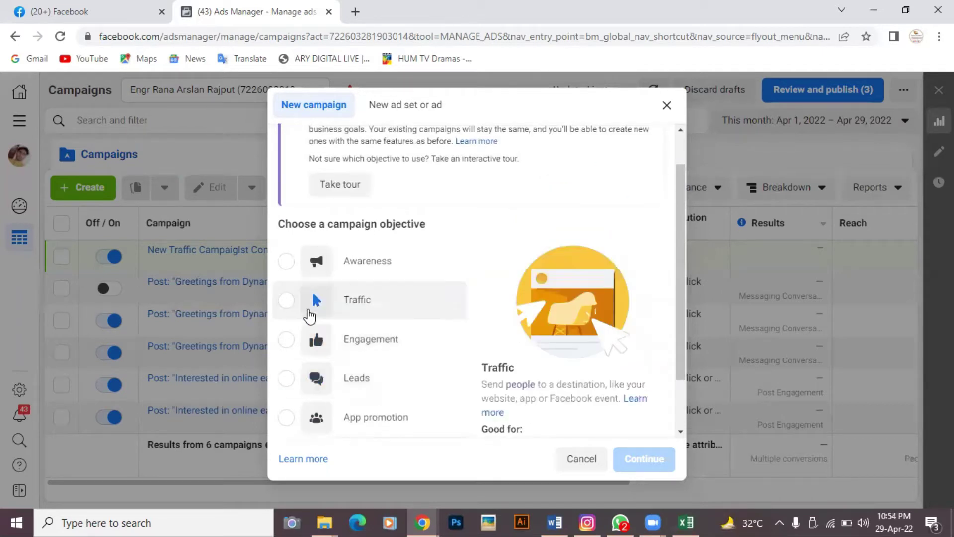
pyautogui.click(308, 314)
pyautogui.scroll(-2, 308, 314)
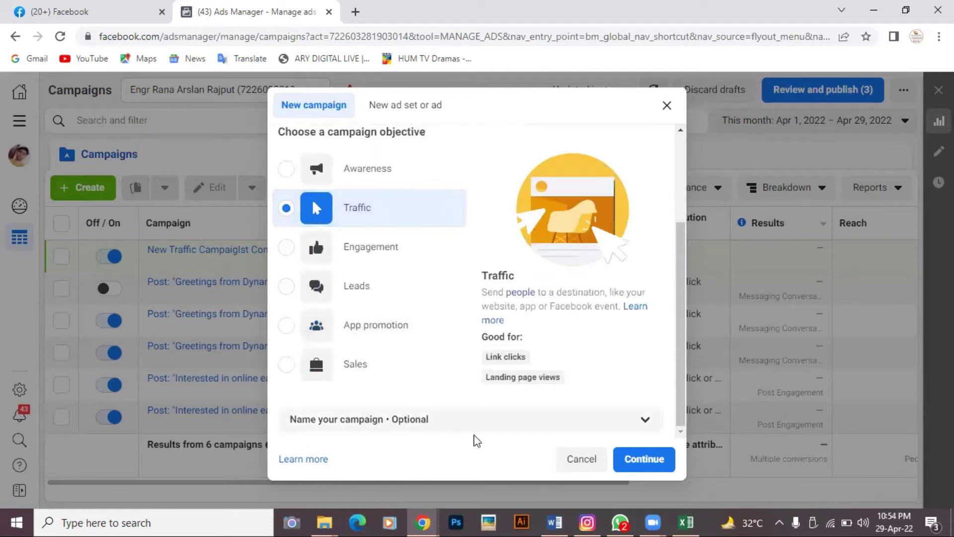
pyautogui.press('Return')
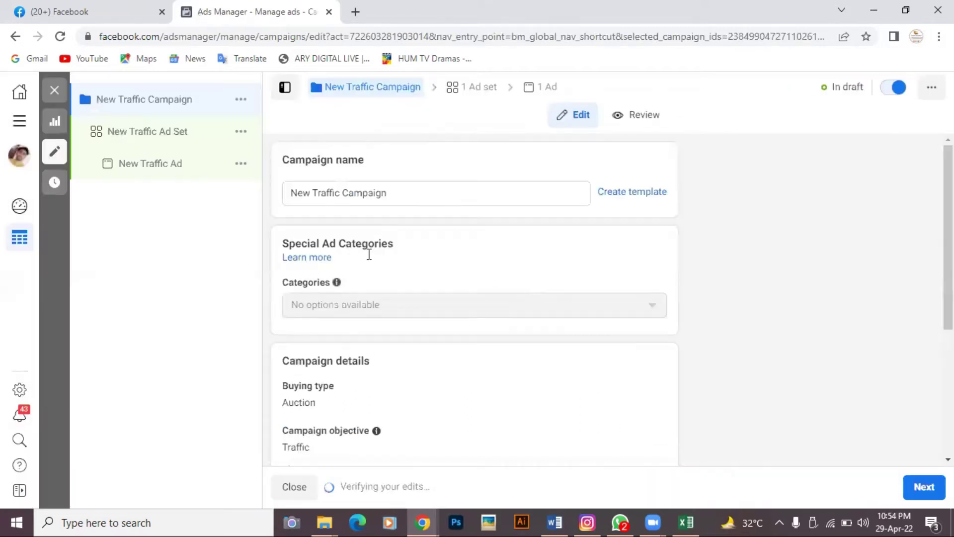
# Rename the campaign as "1st Compaign".
pyautogui.click(323, 195)
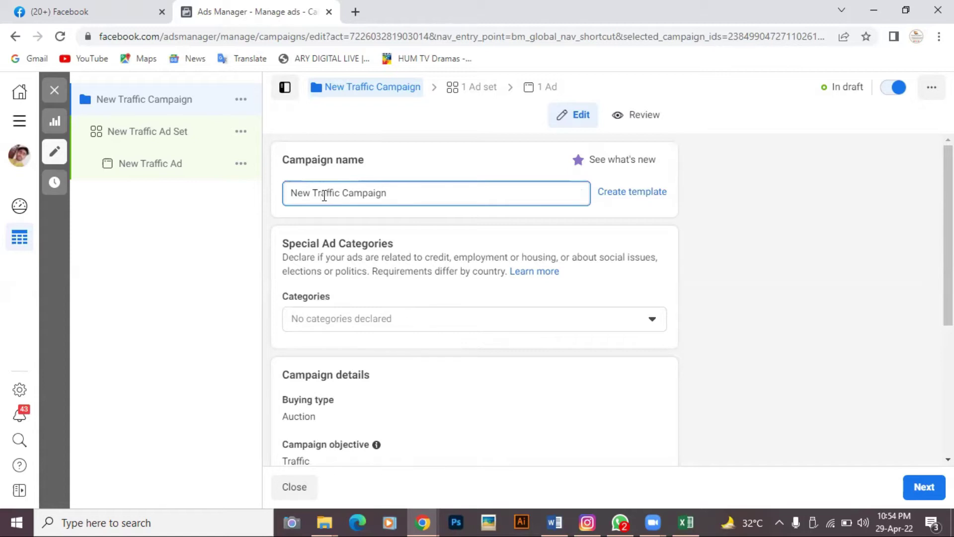
pyautogui.write('ust Comp')
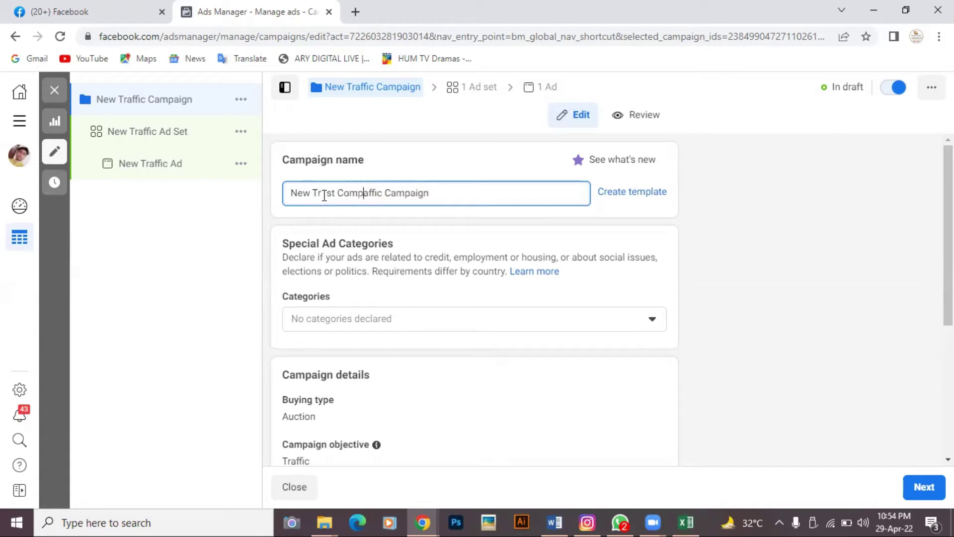
pyautogui.write('aign')
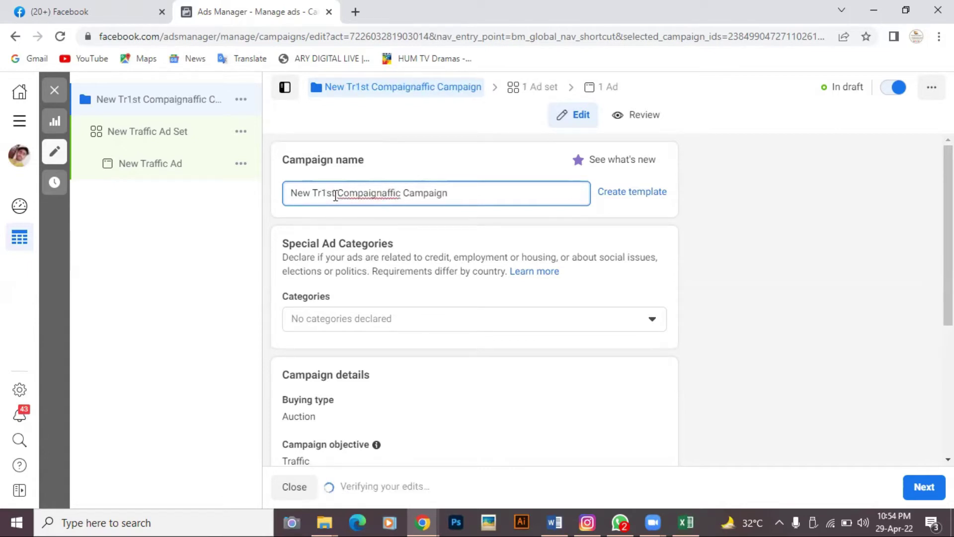
pyautogui.click(455, 197)
pyautogui.press('BackSpace')
pyautogui.press('BackSpace')
pyautogui.press('BackSpace')
pyautogui.press('BackSpace')
pyautogui.press('BackSpace')
pyautogui.press('BackSpace')
pyautogui.press('BackSpace')
pyautogui.press('BackSpace')
pyautogui.press('BackSpace')
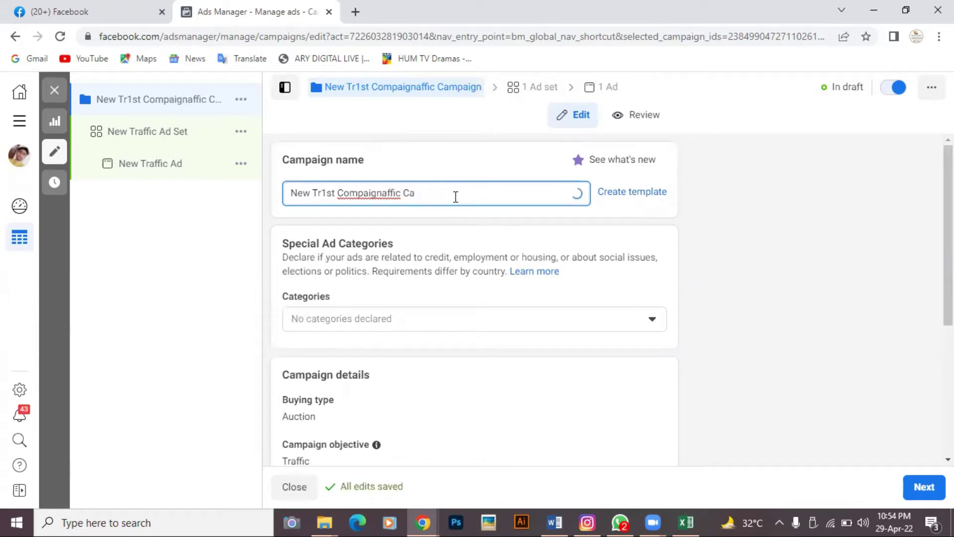
pyautogui.press('BackSpace')
pyautogui.press('BackSpace')
pyautogui.press('BackSpace')
pyautogui.press('BackSpace')
pyautogui.press('BackSpace')
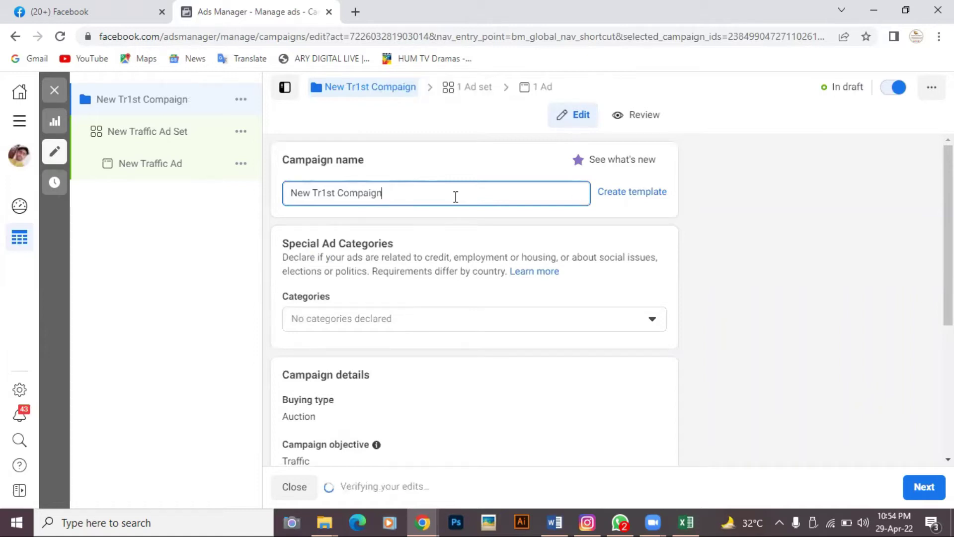
pyautogui.click(320, 195)
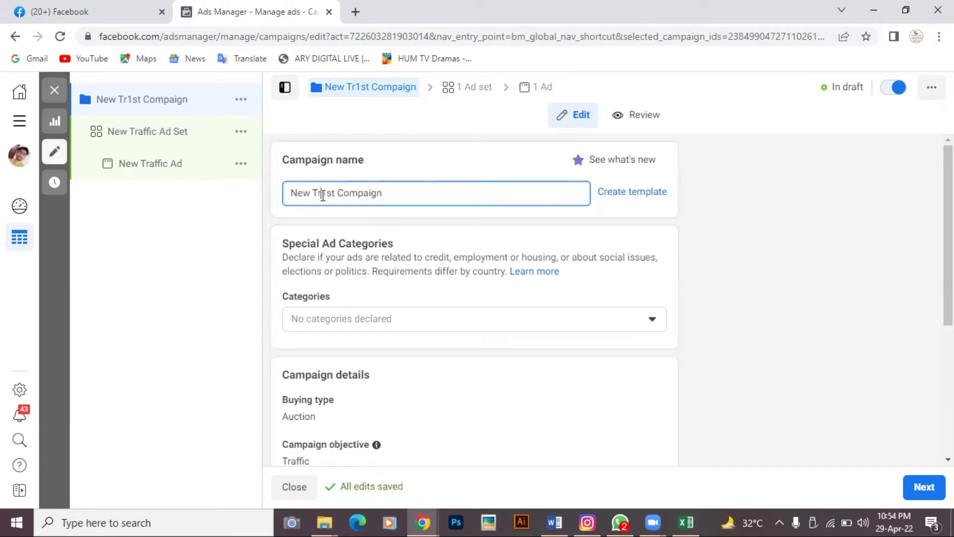
pyautogui.press('BackSpace')
pyautogui.press('BackSpace')
pyautogui.press('BackSpace')
pyautogui.press('BackSpace')
pyautogui.press('BackSpace')
pyautogui.press('BackSpace')
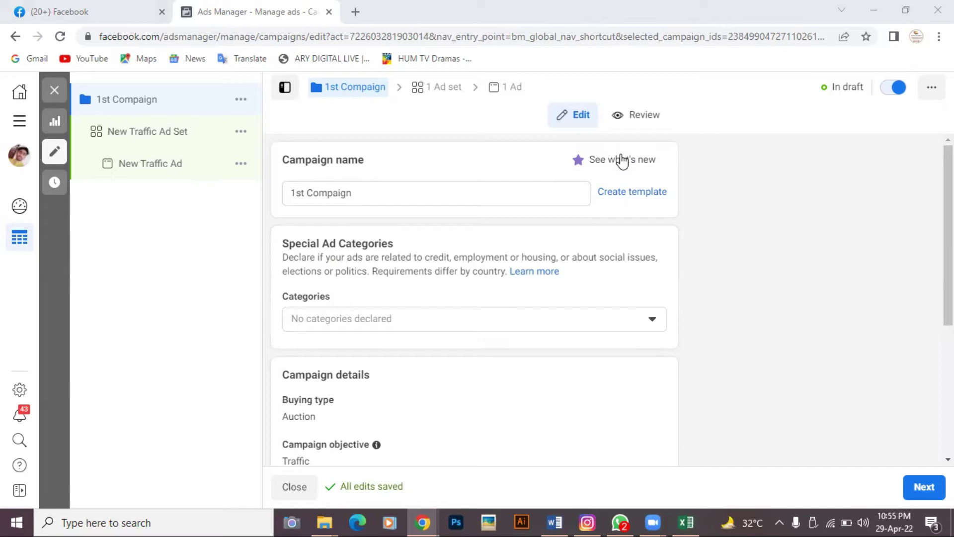
# Declare Employment as the campaign's special ad category.
pyautogui.scroll(-1, 736, 280)
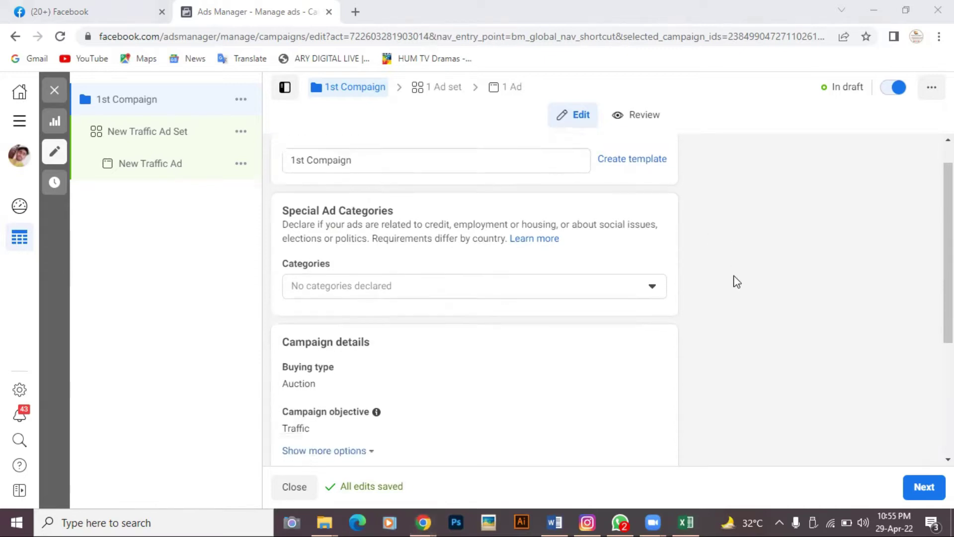
pyautogui.scroll(-1, 737, 281)
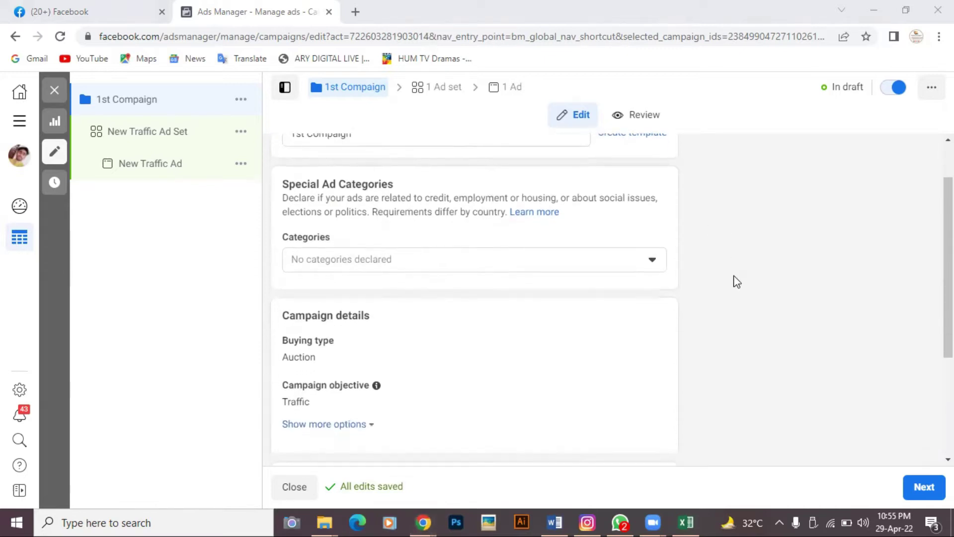
pyautogui.click(653, 259)
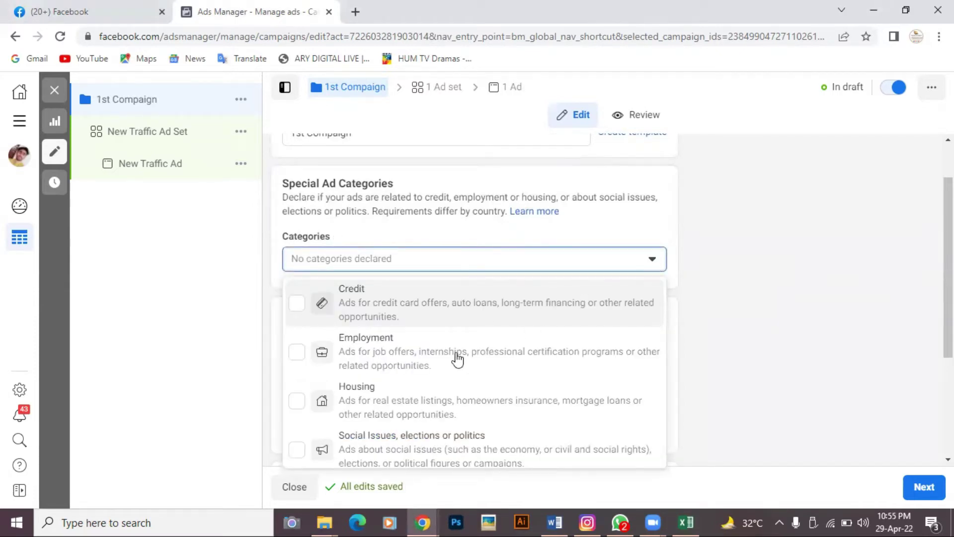
pyautogui.click(297, 348)
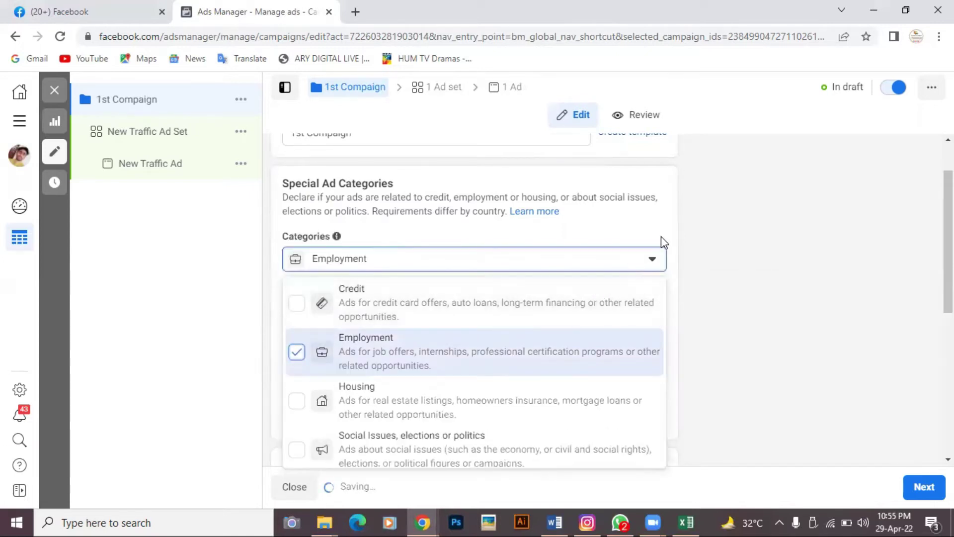
pyautogui.scroll(-2, 662, 243)
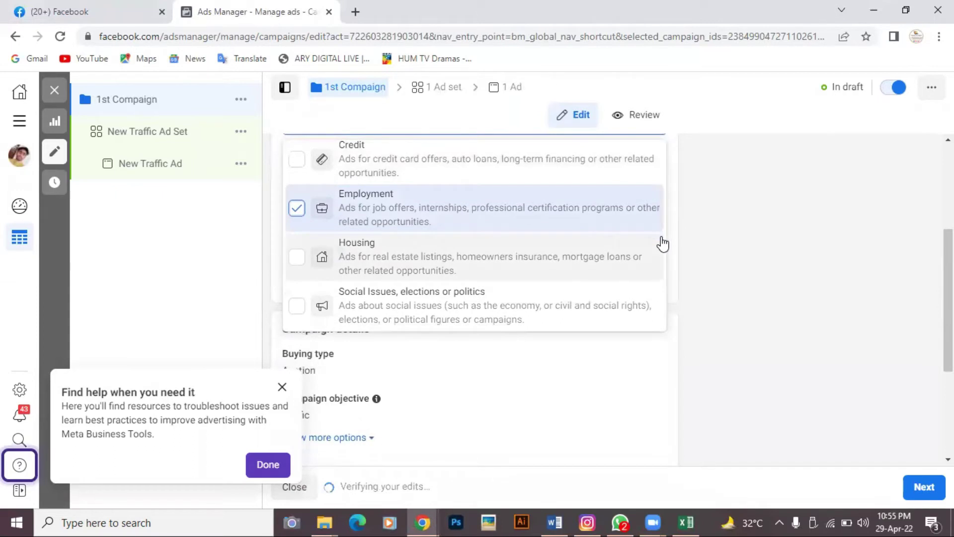
pyautogui.click(766, 271)
# Dismiss the help tip, expand the additional campaign details options and review the spending limit and A/B test settings.
pyautogui.scroll(-2, 766, 271)
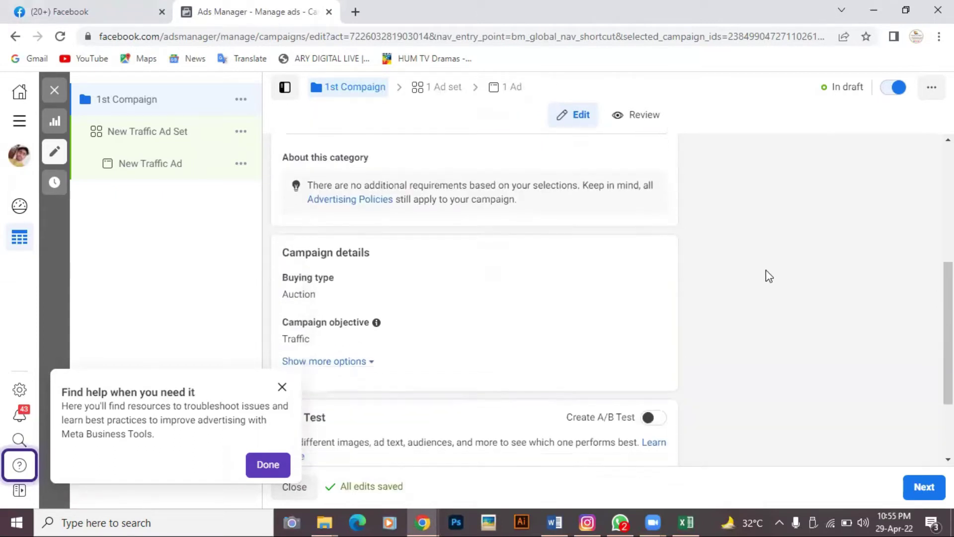
pyautogui.scroll(-1, 765, 276)
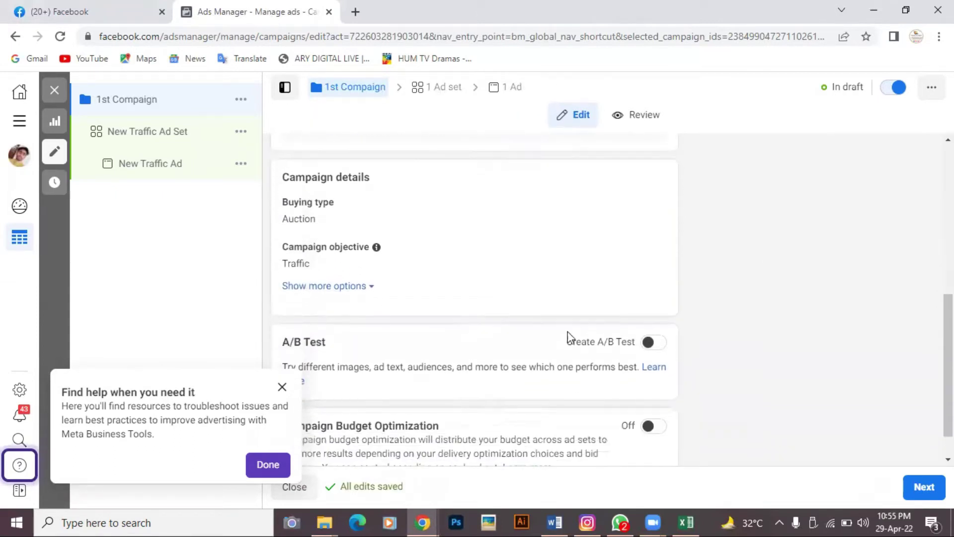
pyautogui.click(282, 387)
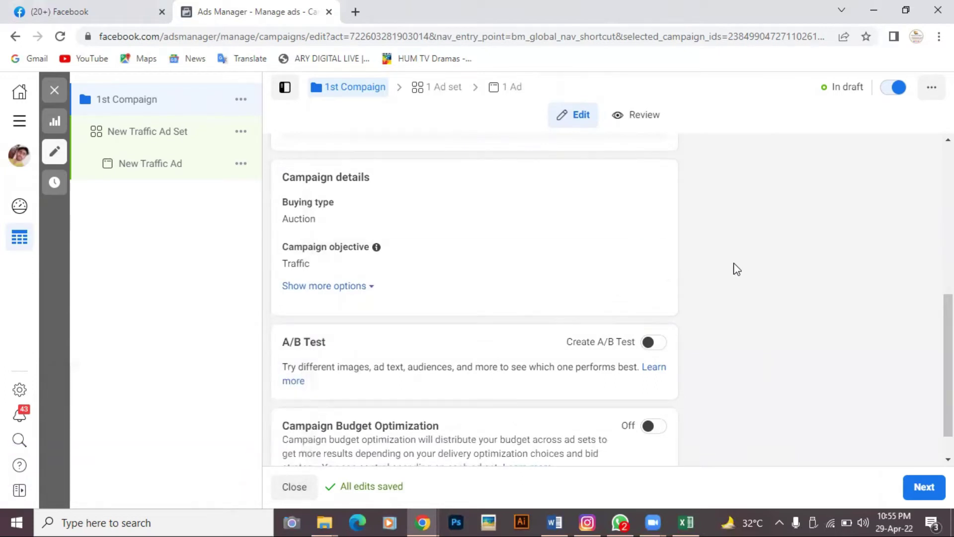
pyautogui.scroll(-1, 735, 269)
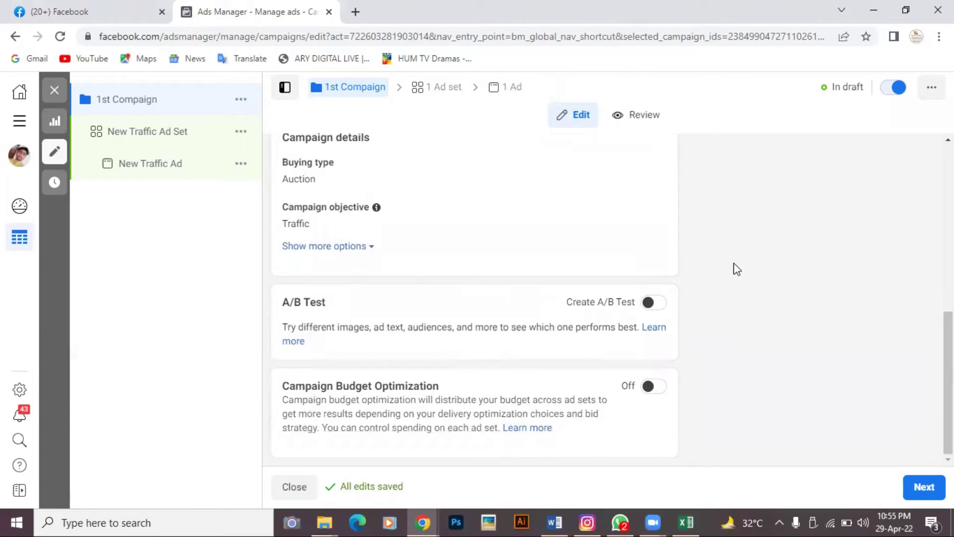
pyautogui.click(368, 249)
pyautogui.scroll(-1, 412, 308)
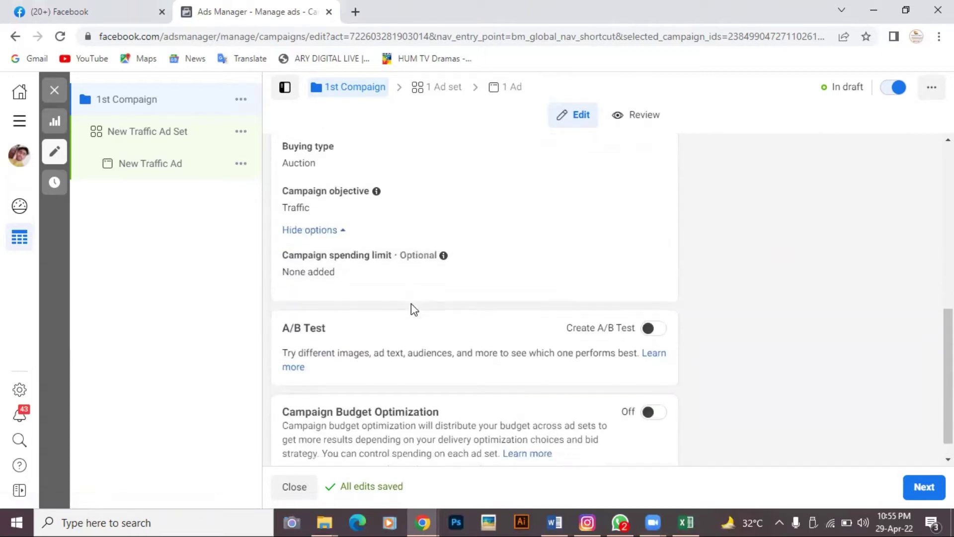
pyautogui.moveTo(408, 242)
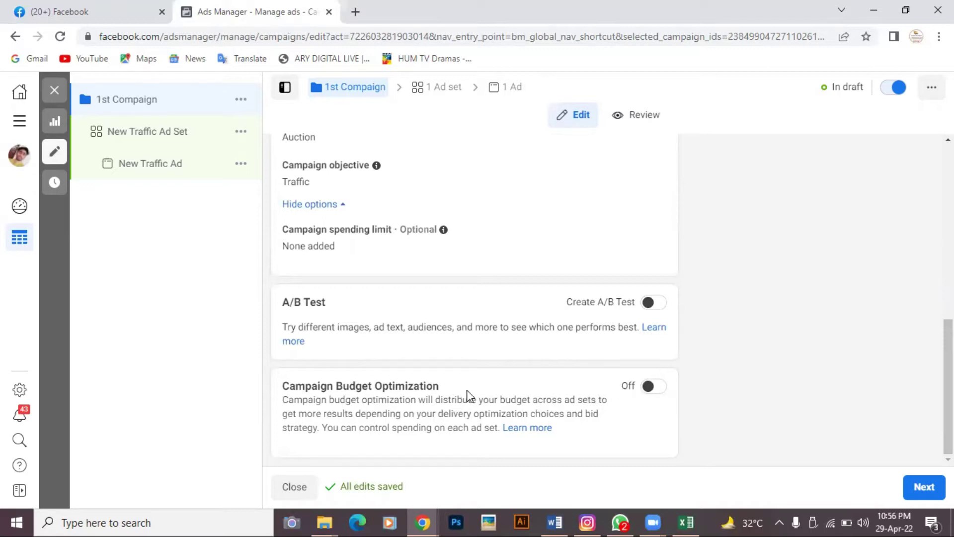
# Turn on Campaign Budget Optimization and set the daily campaign budget to Rs1000, keeping the Daily Budget type.
pyautogui.click(654, 387)
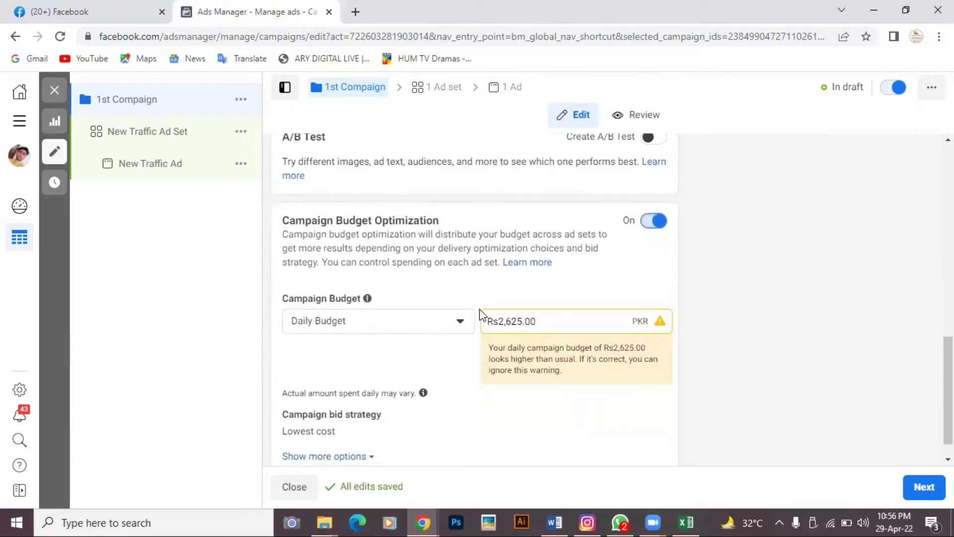
pyautogui.click(458, 324)
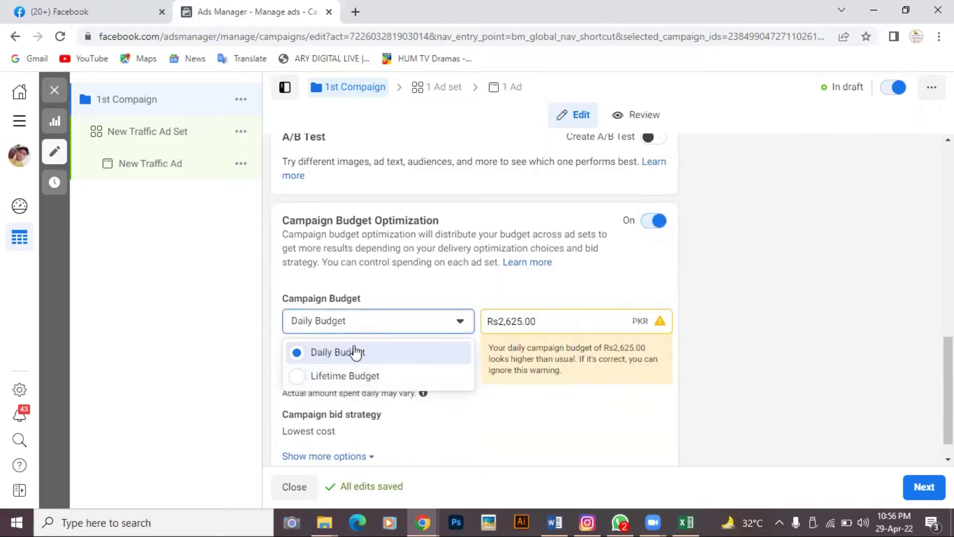
pyautogui.click(398, 313)
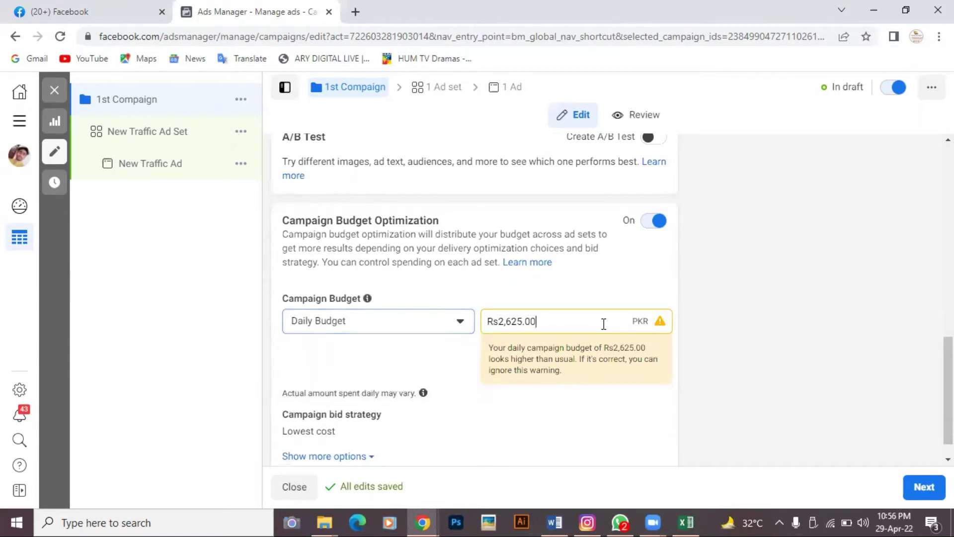
pyautogui.press('BackSpace')
pyautogui.press('BackSpace')
pyautogui.press('BackSpace')
pyautogui.press('BackSpace')
pyautogui.press('BackSpace')
pyautogui.press('BackSpace')
pyautogui.press('BackSpace')
pyautogui.press('BackSpace')
pyautogui.write('1000')
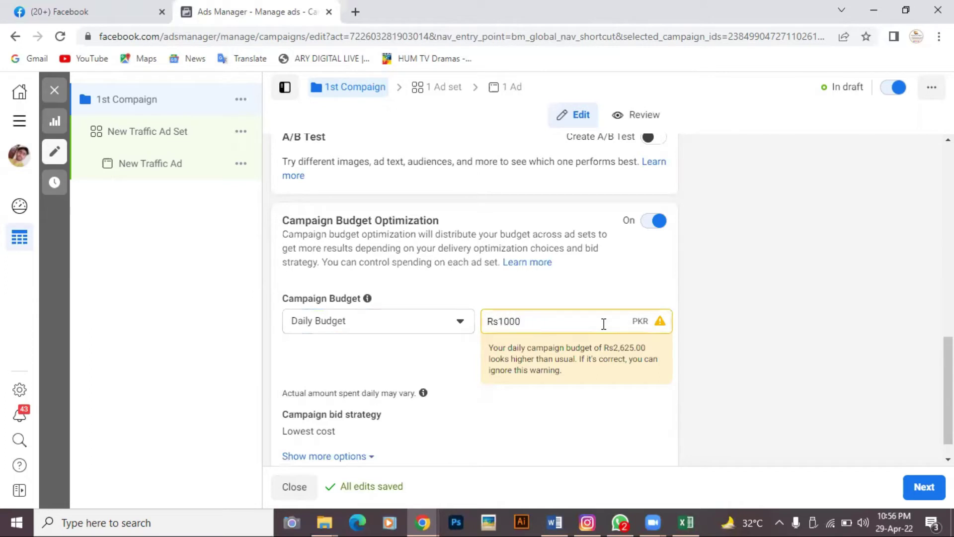
# Open the campaign bid strategy for editing and review its choices, keeping Lowest cost.
pyautogui.scroll(-1, 604, 323)
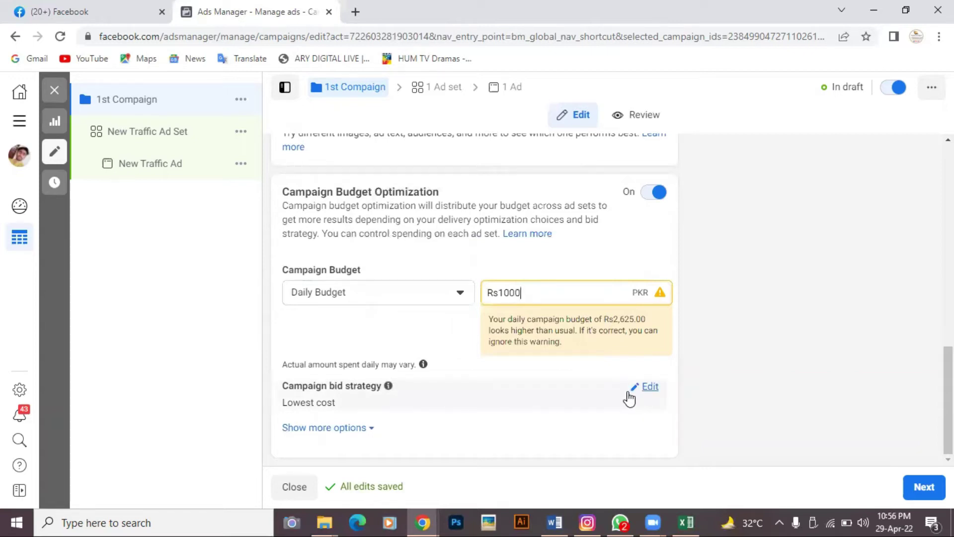
pyautogui.click(649, 395)
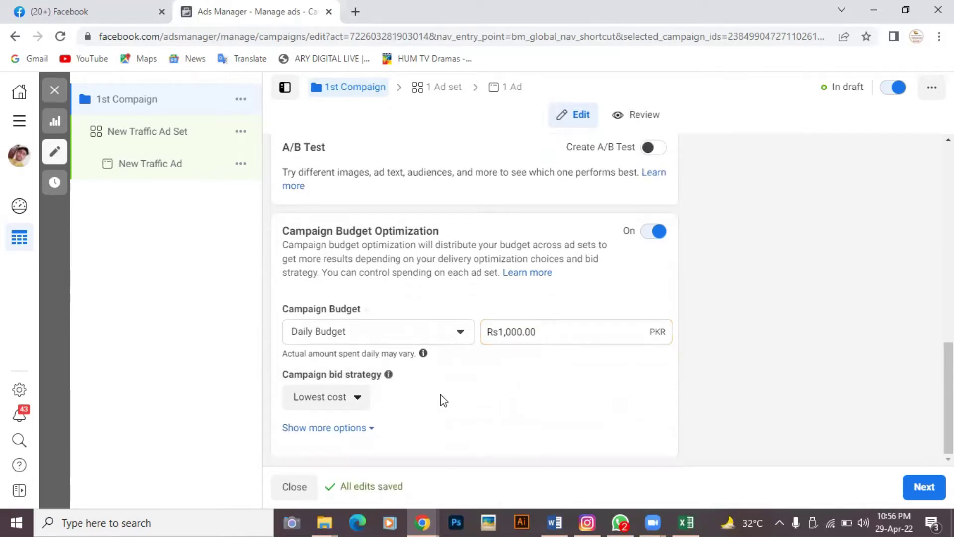
pyautogui.click(357, 398)
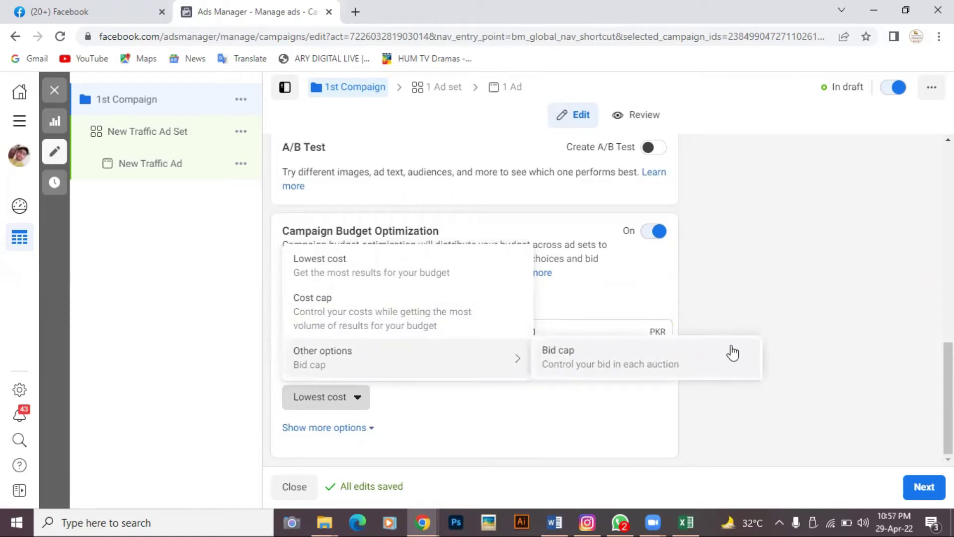
pyautogui.click(764, 340)
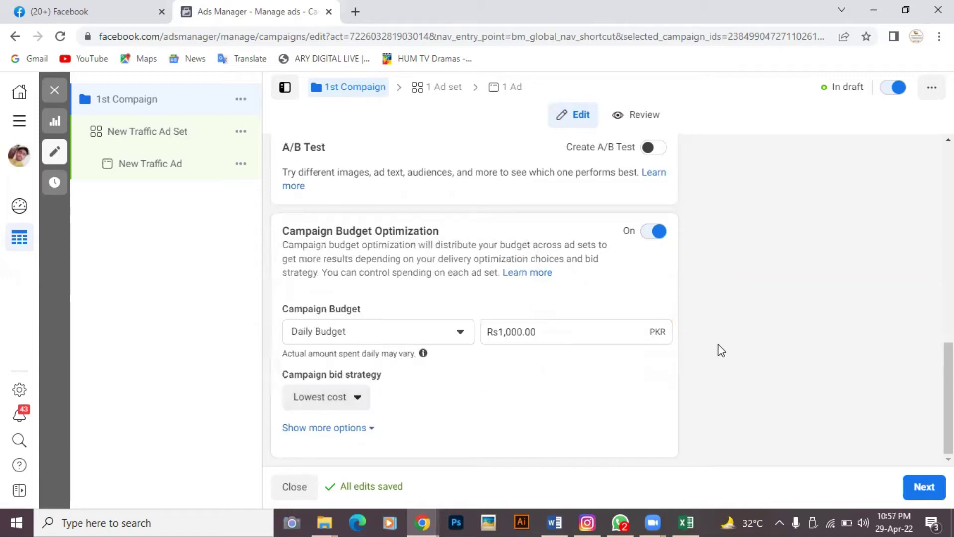
# Expand the additional budget options to check ad scheduling, and continue to the ad set settings.
pyautogui.click(319, 428)
pyautogui.scroll(-1, 320, 431)
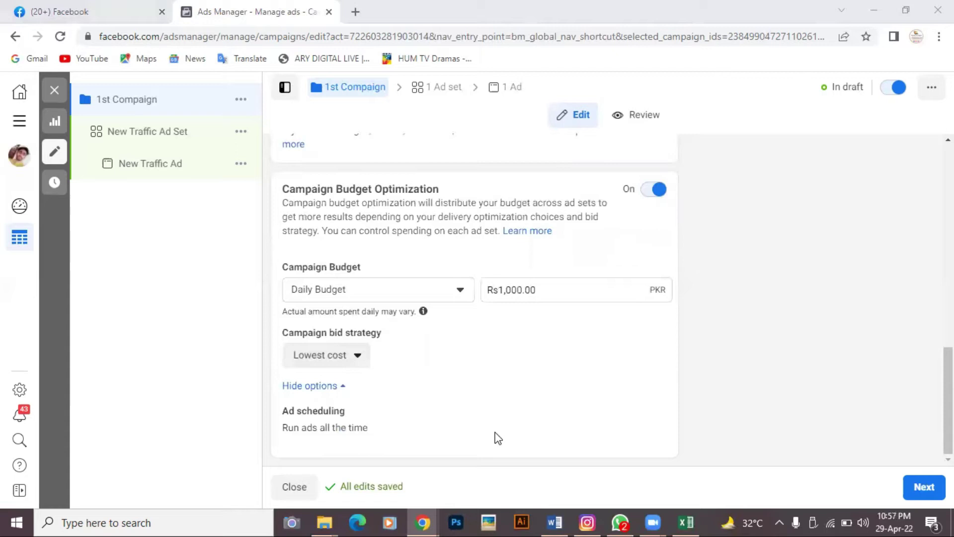
pyautogui.click(924, 488)
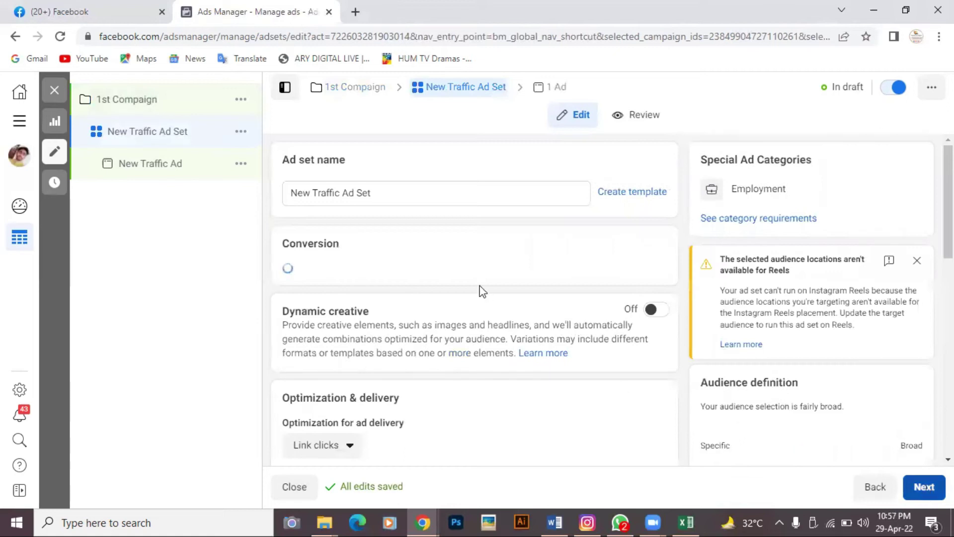
# Rename the ad set as "1st ad set".
pyautogui.click(380, 194)
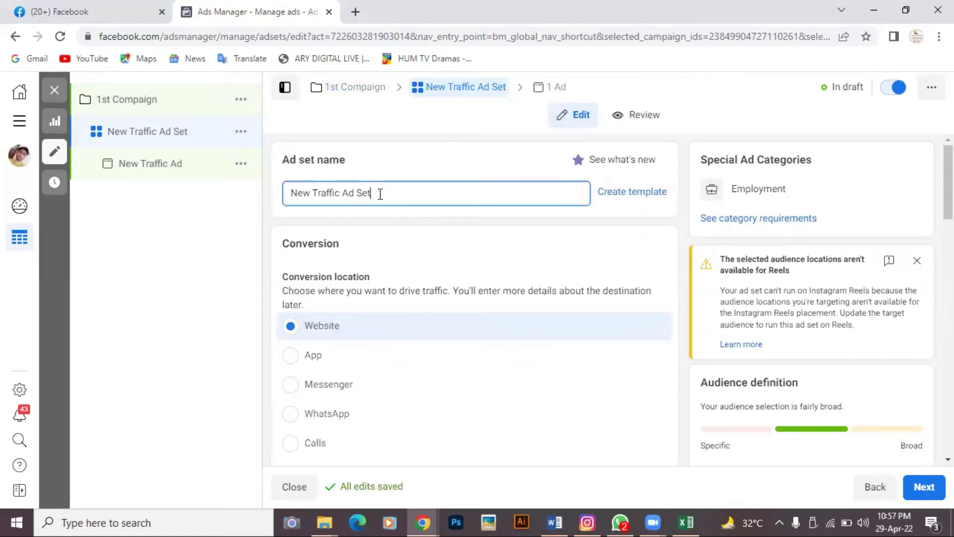
pyautogui.press('BackSpace')
pyautogui.press('BackSpace')
pyautogui.press('BackSpace')
pyautogui.press('BackSpace')
pyautogui.press('BackSpace')
pyautogui.press('BackSpace')
pyautogui.press('BackSpace')
pyautogui.press('BackSpace')
pyautogui.press('BackSpace')
pyautogui.press('BackSpace')
pyautogui.press('BackSpace')
pyautogui.press('BackSpace')
pyautogui.press('BackSpace')
pyautogui.press('BackSpace')
pyautogui.press('BackSpace')
pyautogui.press('BackSpace')
pyautogui.press('BackSpace')
pyautogui.press('BackSpace')
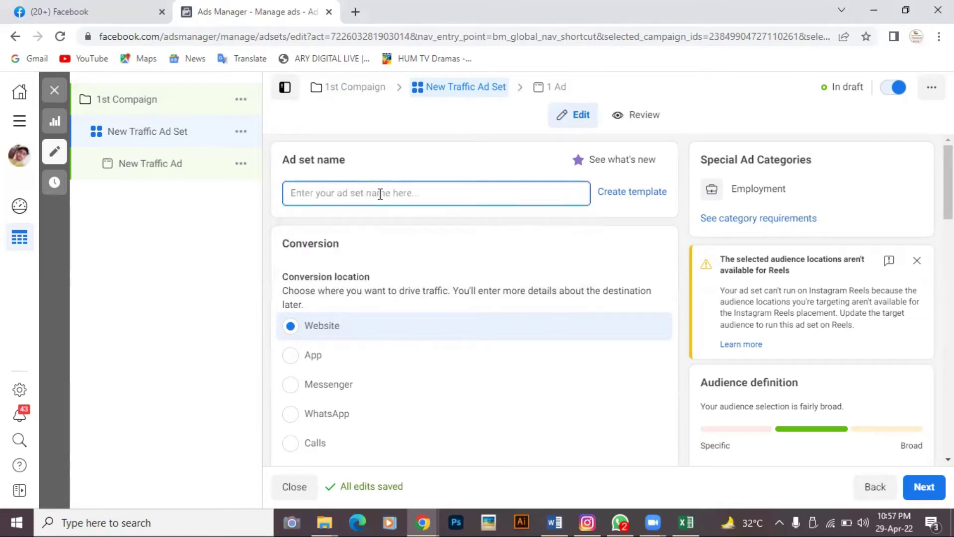
pyautogui.write('1')
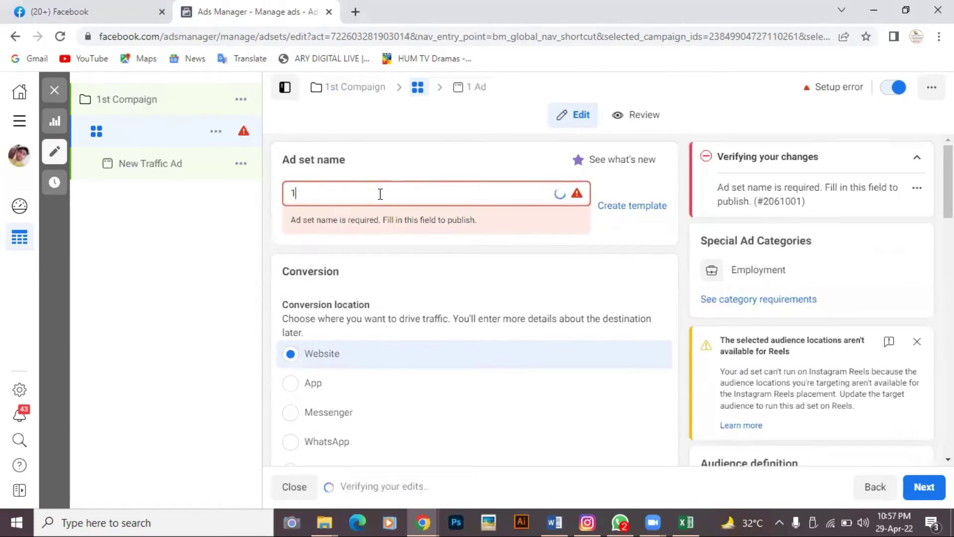
pyautogui.write('st ad set')
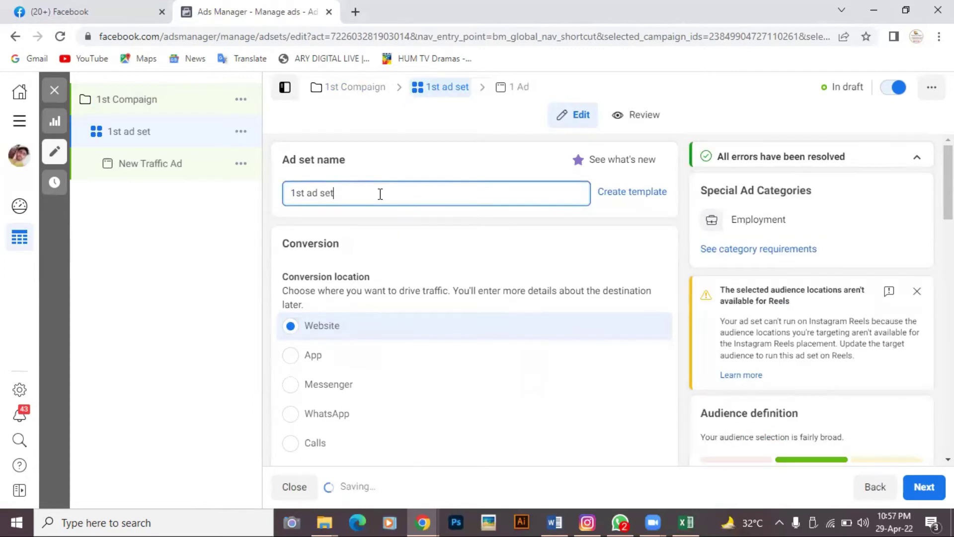
# Review the ad set's conversion location choices and read the explanation of the WhatsApp option.
pyautogui.scroll(-2, 381, 196)
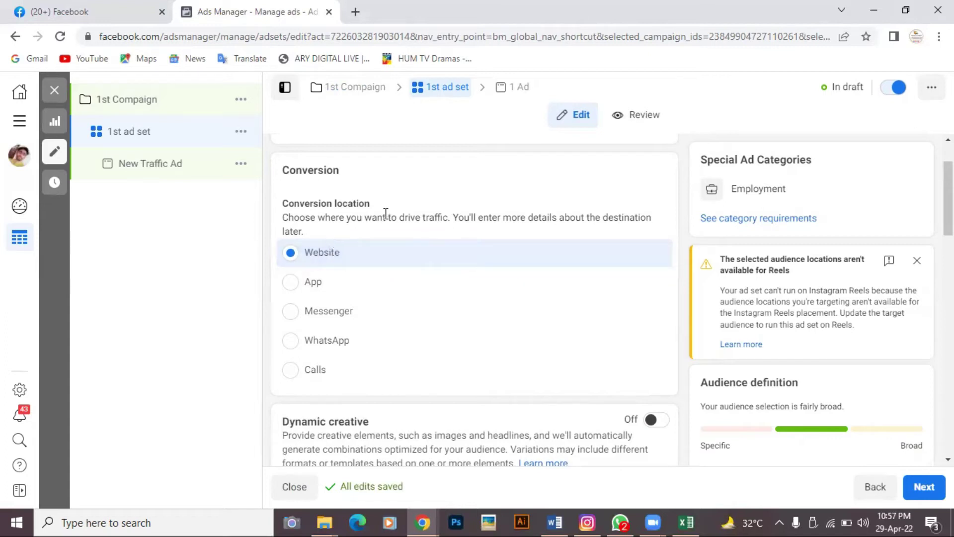
pyautogui.scroll(-1, 378, 248)
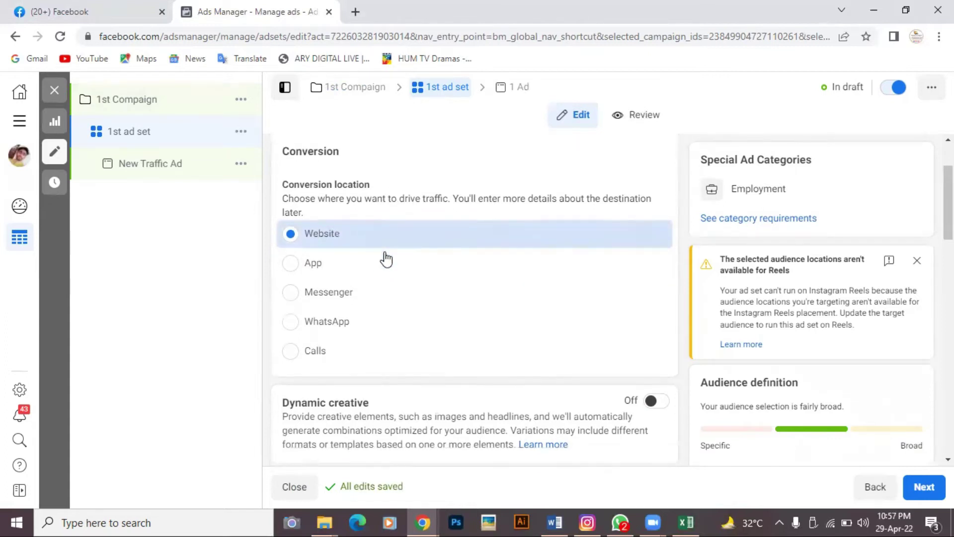
pyautogui.scroll(-2, 356, 192)
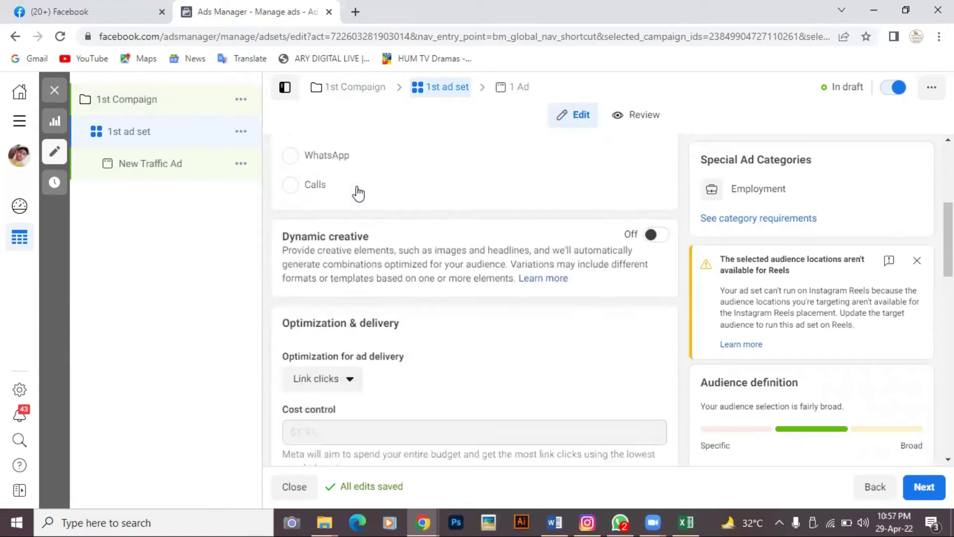
pyautogui.scroll(1, 357, 193)
pyautogui.scroll(1, 357, 193)
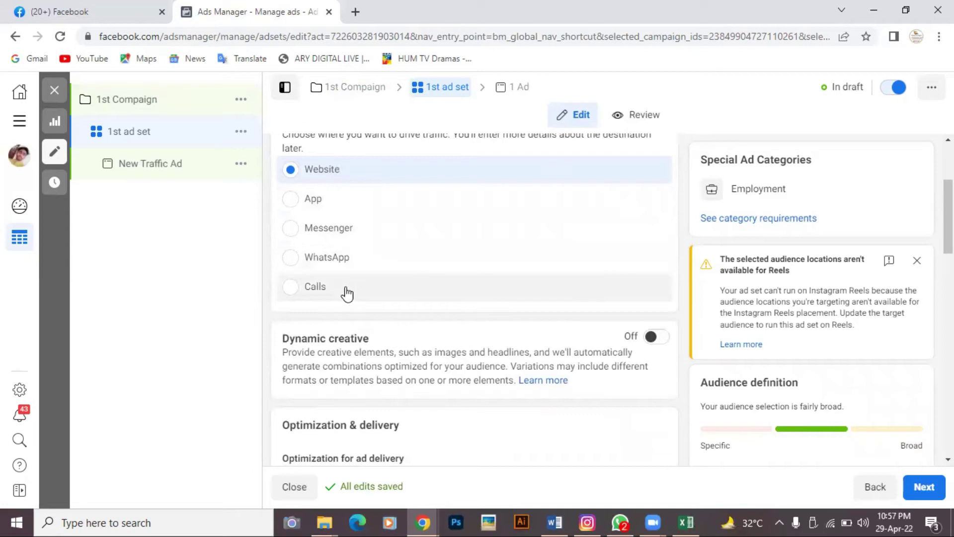
pyautogui.moveTo(334, 258)
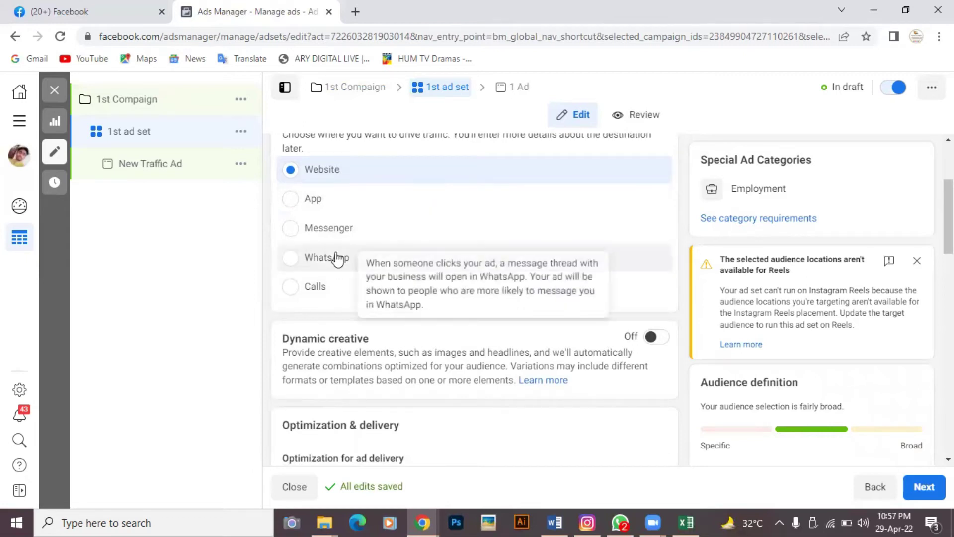
# Read the explanation shown when turning on dynamic creative, and cancel without enabling it.
pyautogui.scroll(-2, 337, 254)
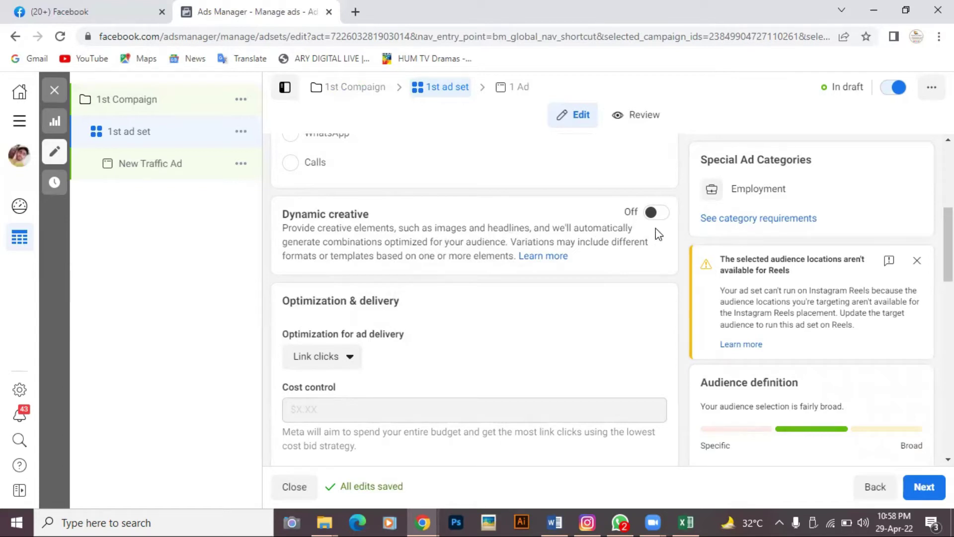
pyautogui.scroll(-1, 655, 234)
pyautogui.click(653, 175)
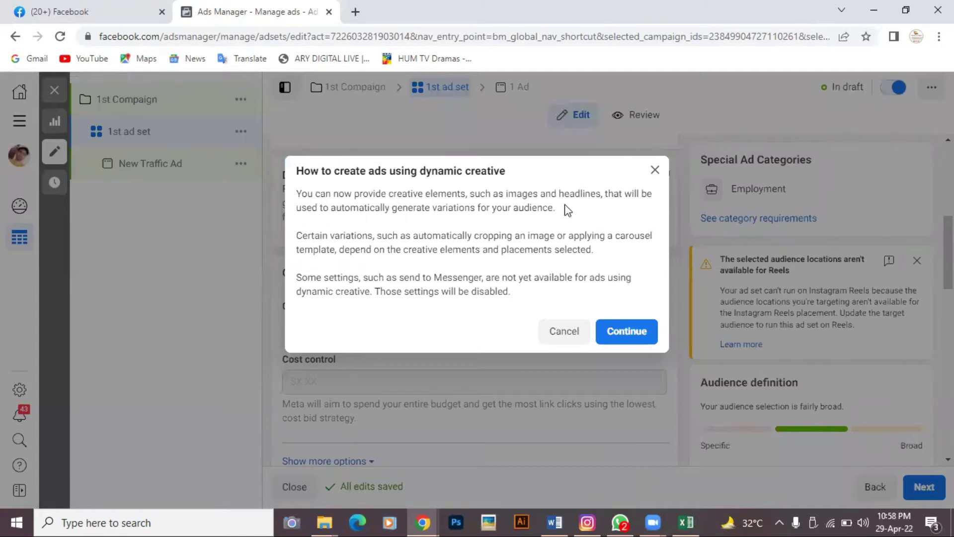
pyautogui.click(555, 337)
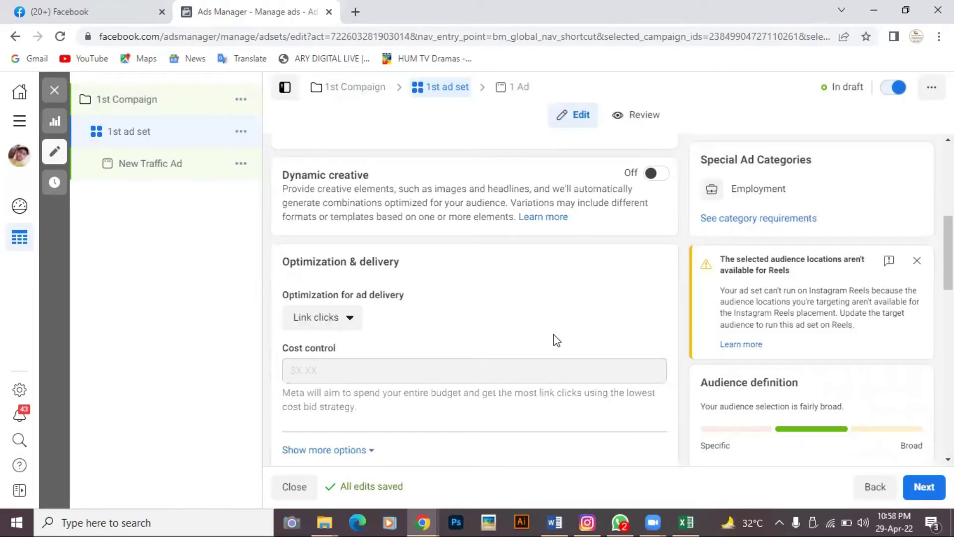
# Set the optimization for ad delivery to Impressions and read the cost control explanation.
pyautogui.scroll(-1, 473, 309)
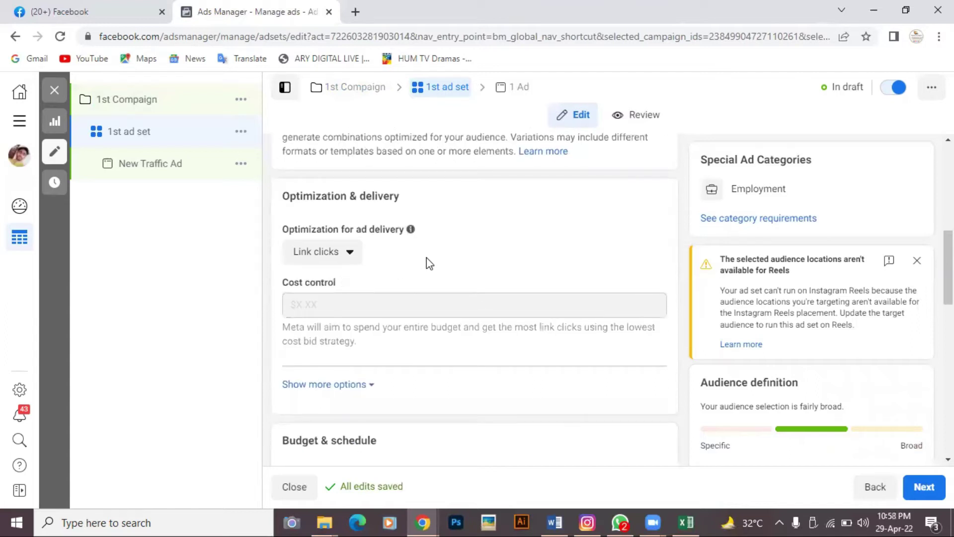
pyautogui.click(351, 254)
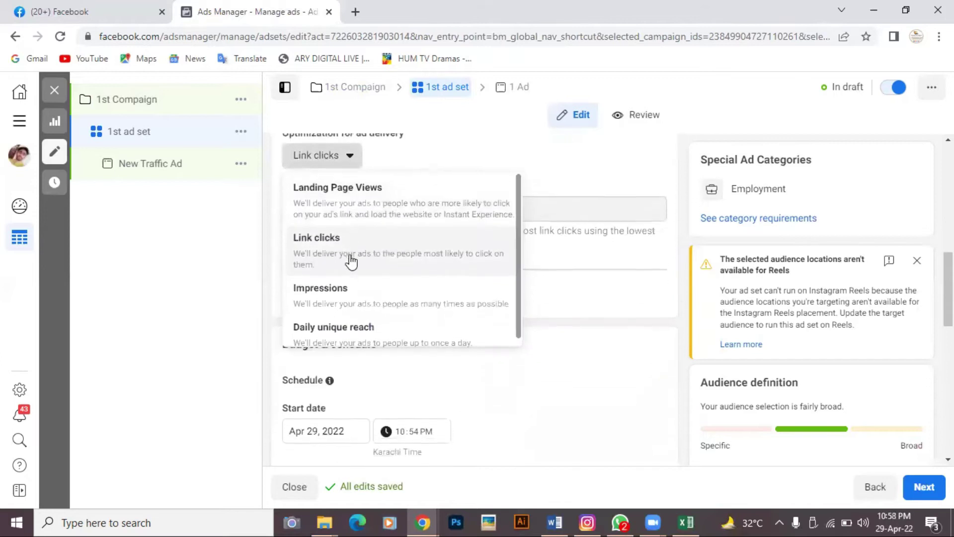
pyautogui.scroll(-1, 411, 283)
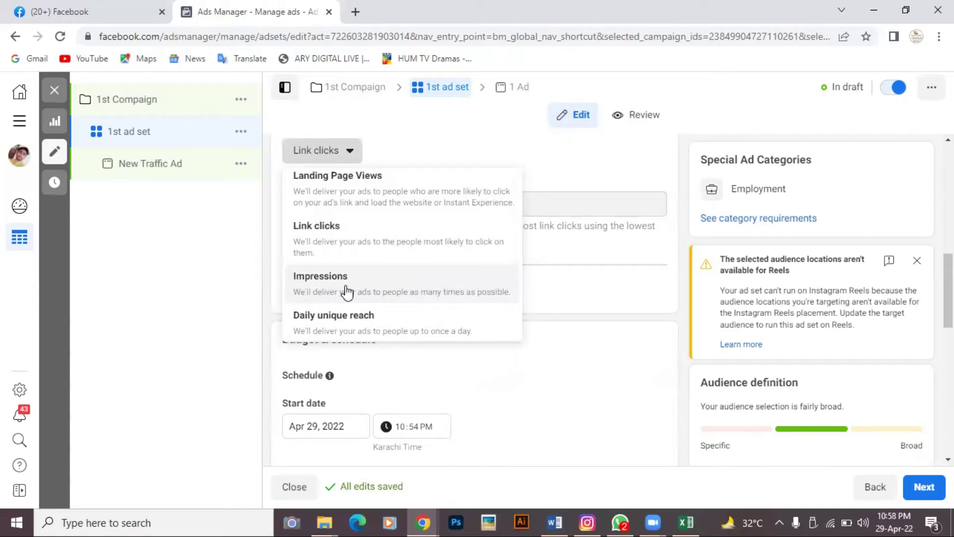
pyautogui.click(347, 292)
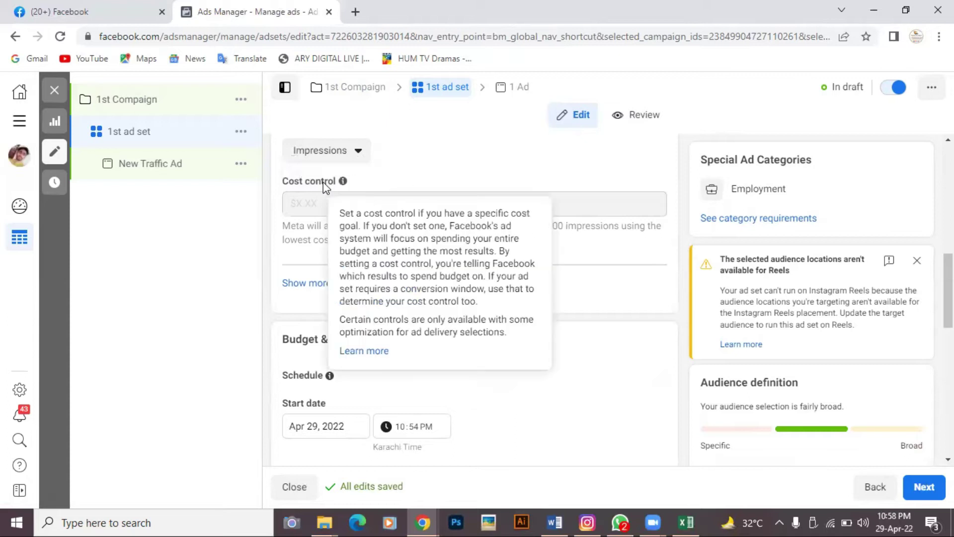
pyautogui.moveTo(343, 180)
# Enable an end date in the ad set's schedule, leaving its date and time empty.
pyautogui.scroll(-4, 559, 356)
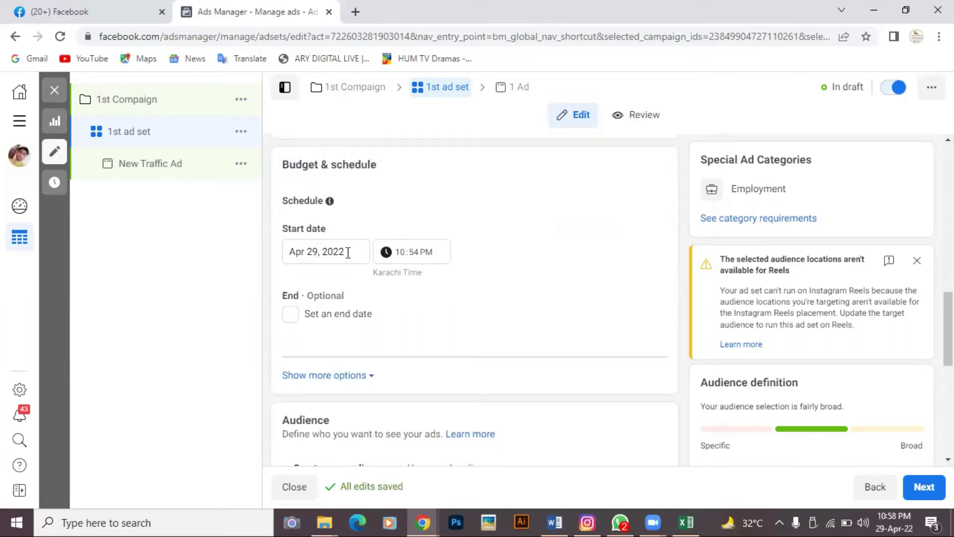
pyautogui.click(292, 314)
pyautogui.scroll(-4, 293, 314)
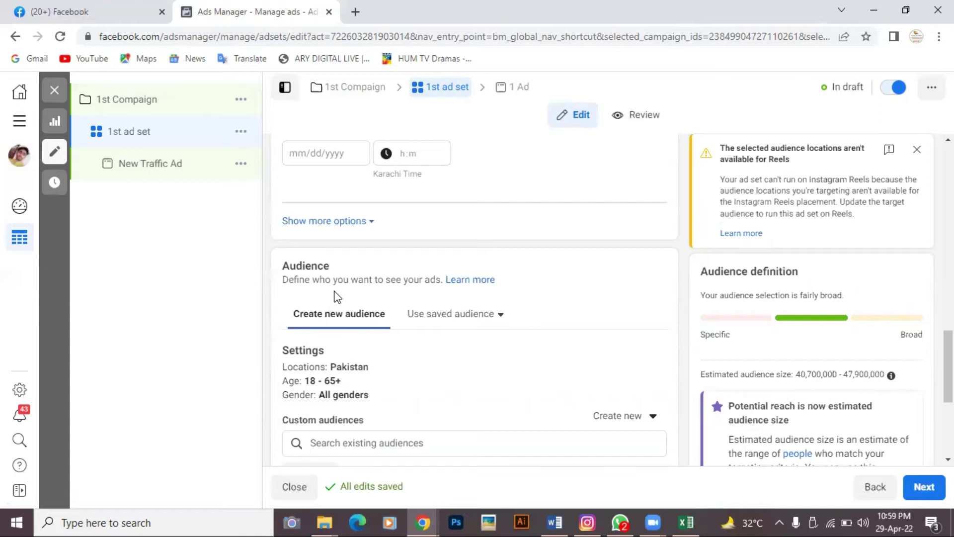
# Open the help article on reaching new audiences and open the new audience's settings for editing.
pyautogui.click(484, 286)
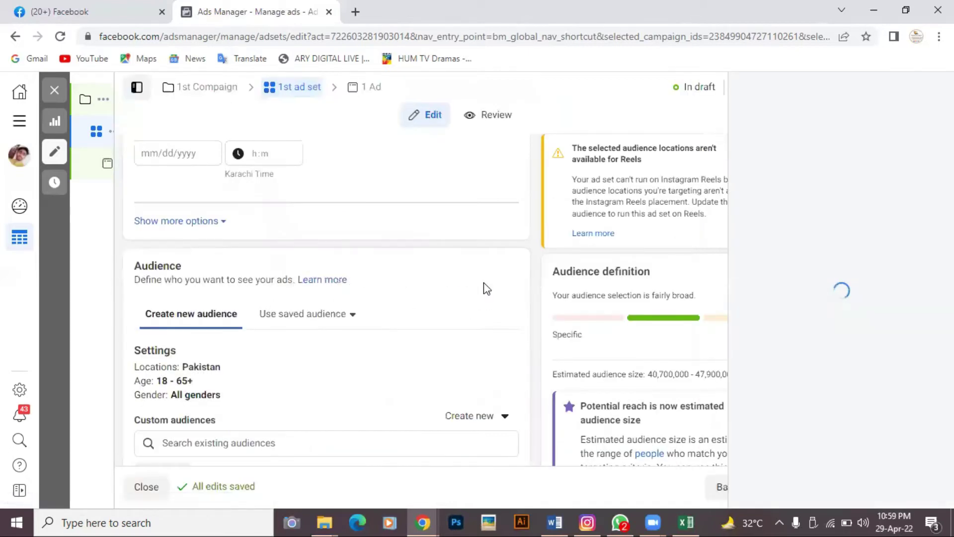
pyautogui.scroll(-3, 484, 286)
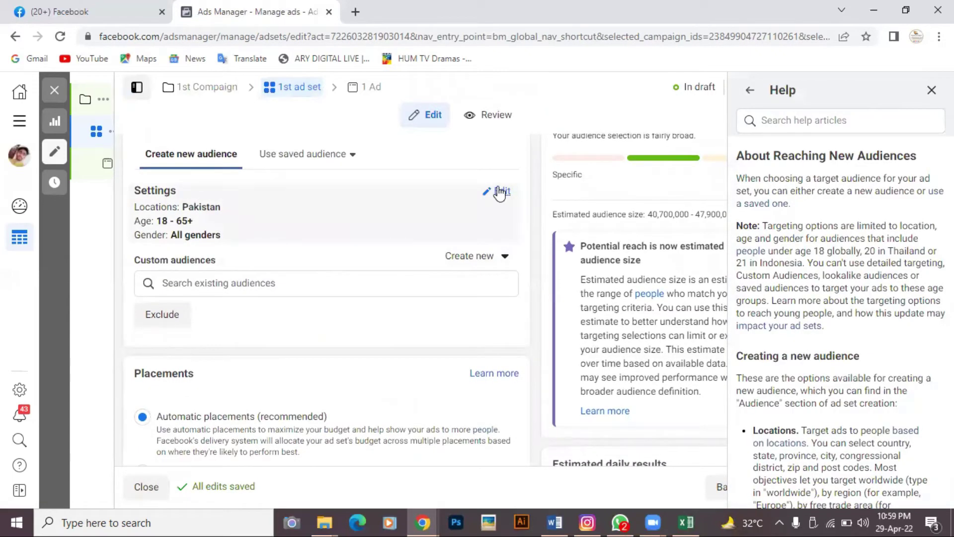
pyautogui.click(502, 191)
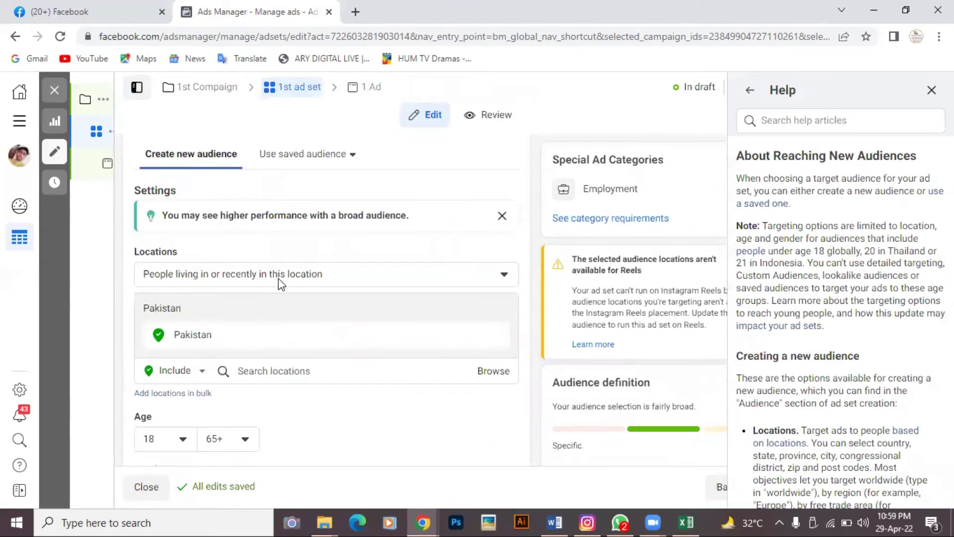
# Show the Pakistan location on the audience map and examine the area around its marker.
pyautogui.scroll(-1, 333, 278)
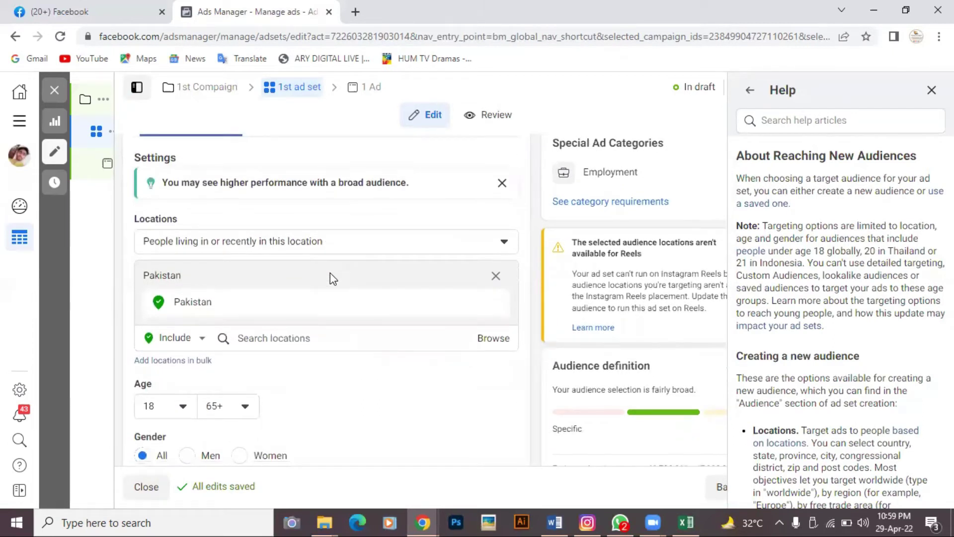
pyautogui.click(225, 307)
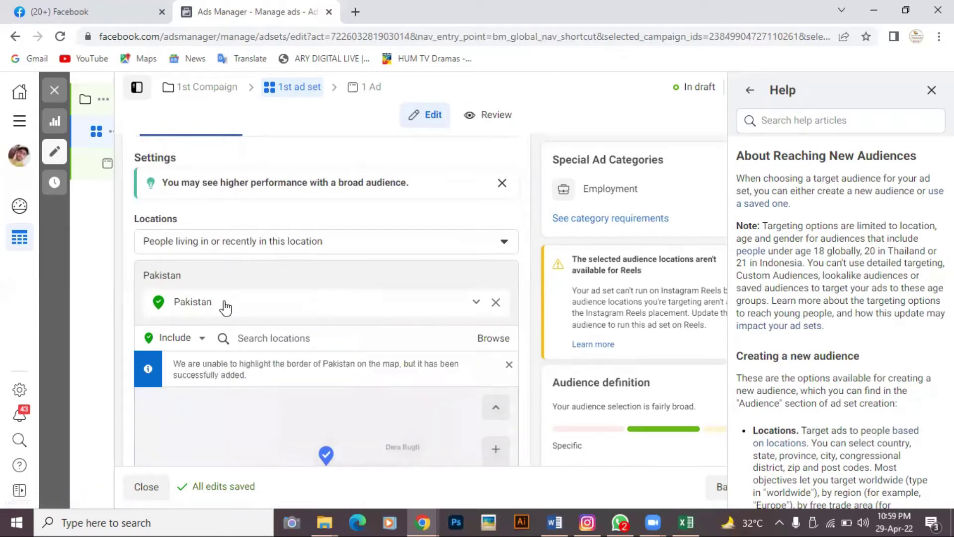
pyautogui.scroll(-4, 224, 307)
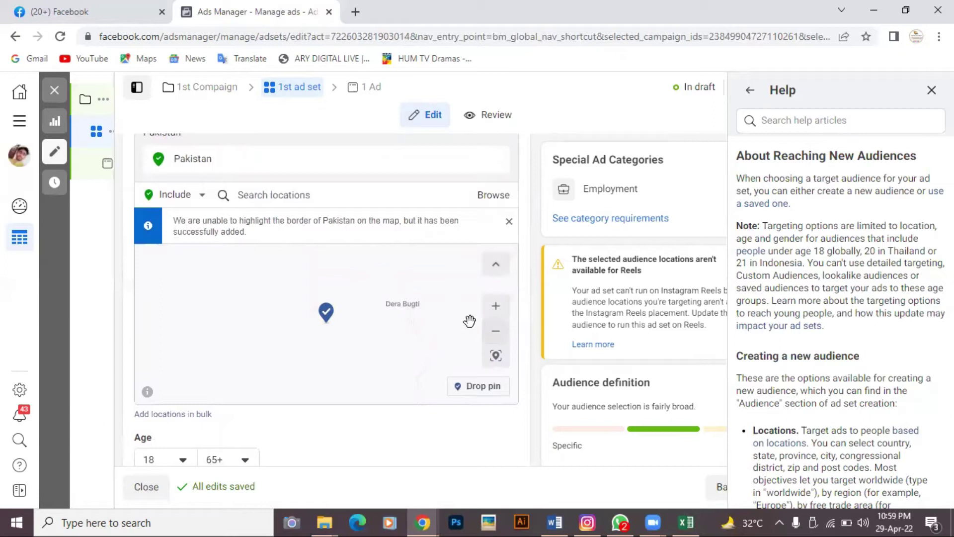
pyautogui.click(499, 316)
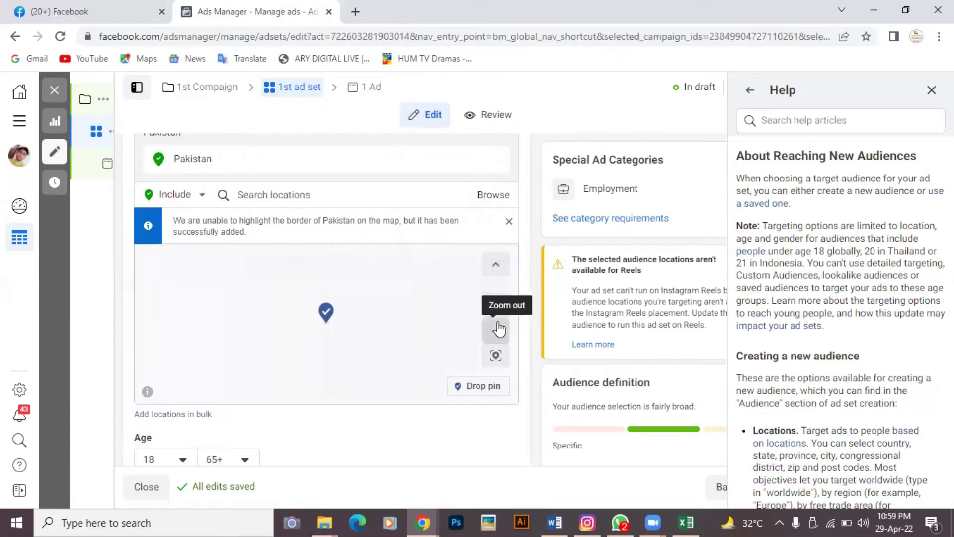
pyautogui.click(499, 329)
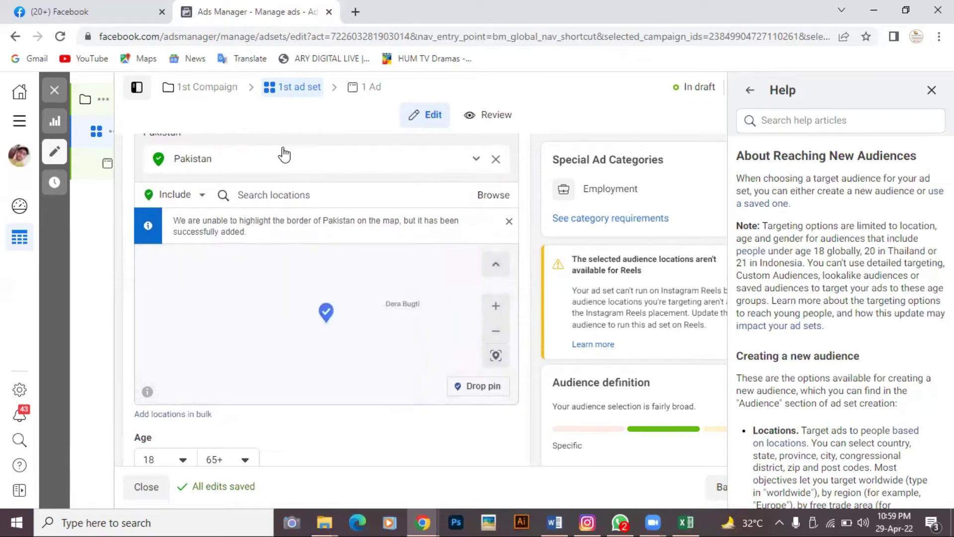
# Replace the Pakistan audience location with the state of Punjab, Pakistan, keeping people living in or recently in this location.
pyautogui.click(496, 161)
pyautogui.click(495, 163)
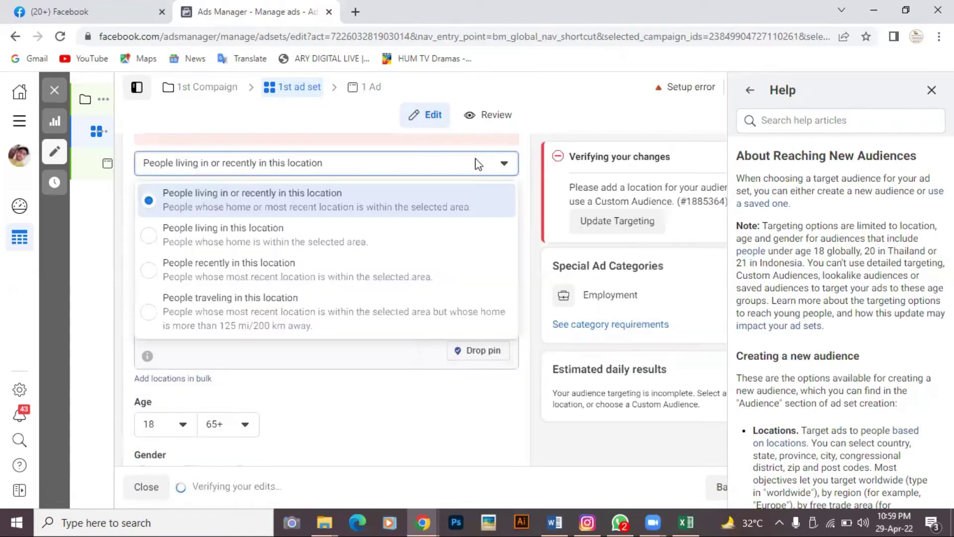
pyautogui.click(446, 165)
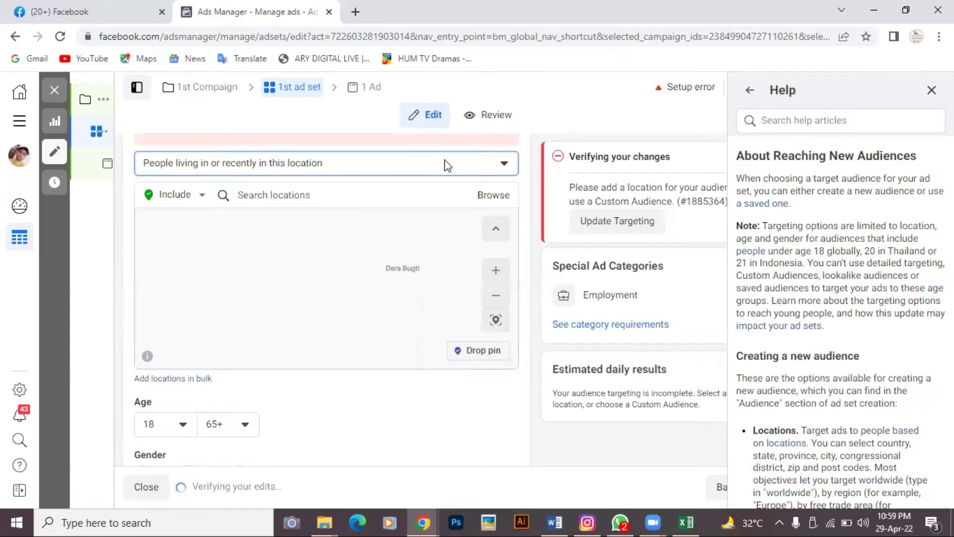
pyautogui.click(415, 197)
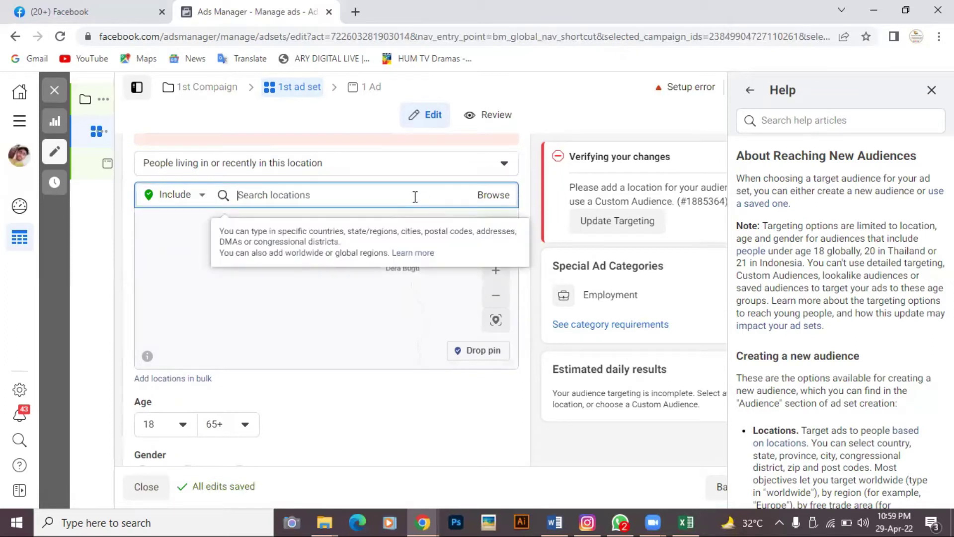
pyautogui.write('punjab')
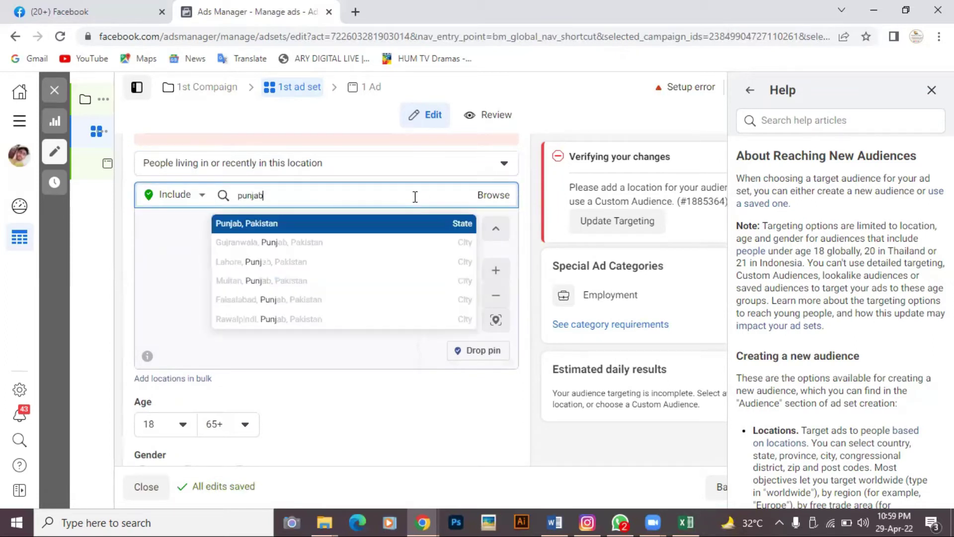
pyautogui.click(381, 228)
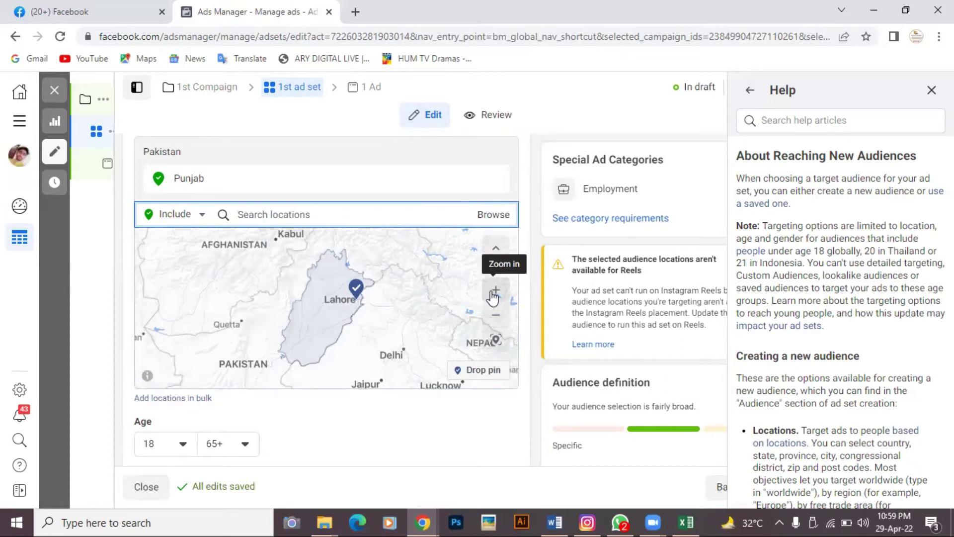
# Examine the Punjab area on the location map and the age and gender settings below it.
pyautogui.click(496, 292)
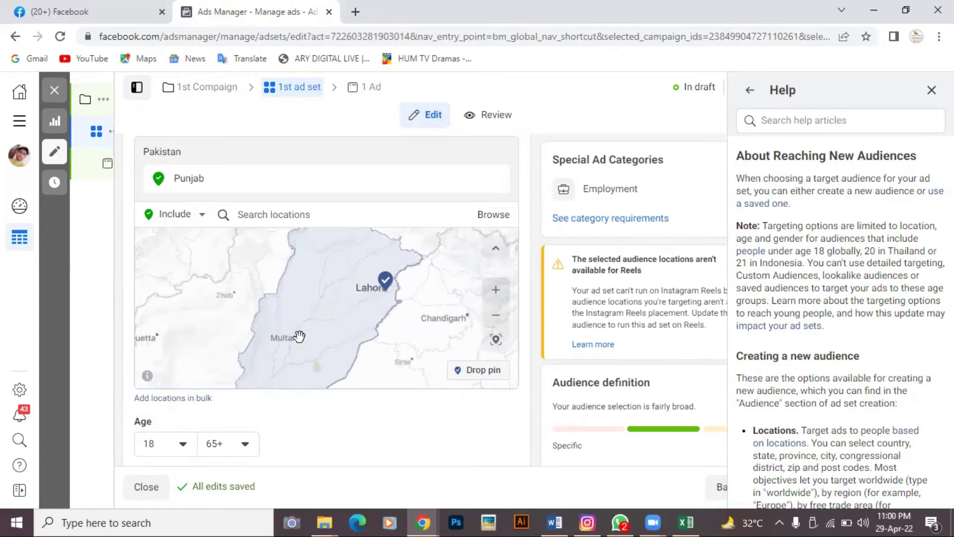
pyautogui.scroll(-2, 362, 292)
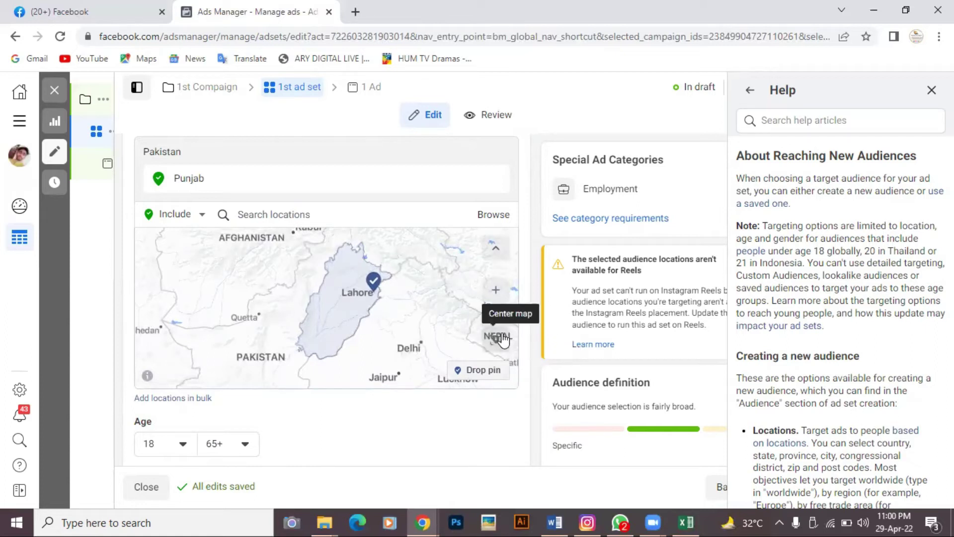
pyautogui.scroll(-2, 389, 409)
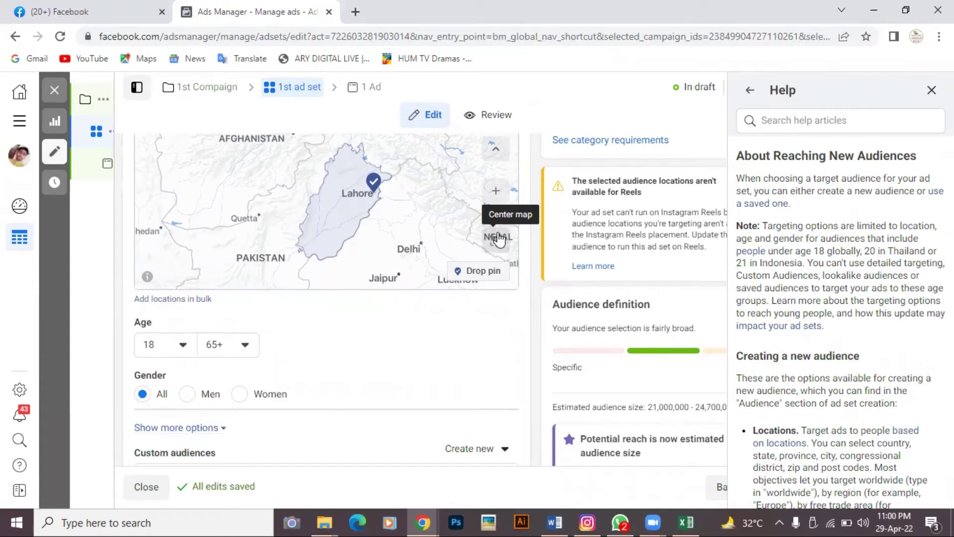
pyautogui.scroll(-2, 392, 216)
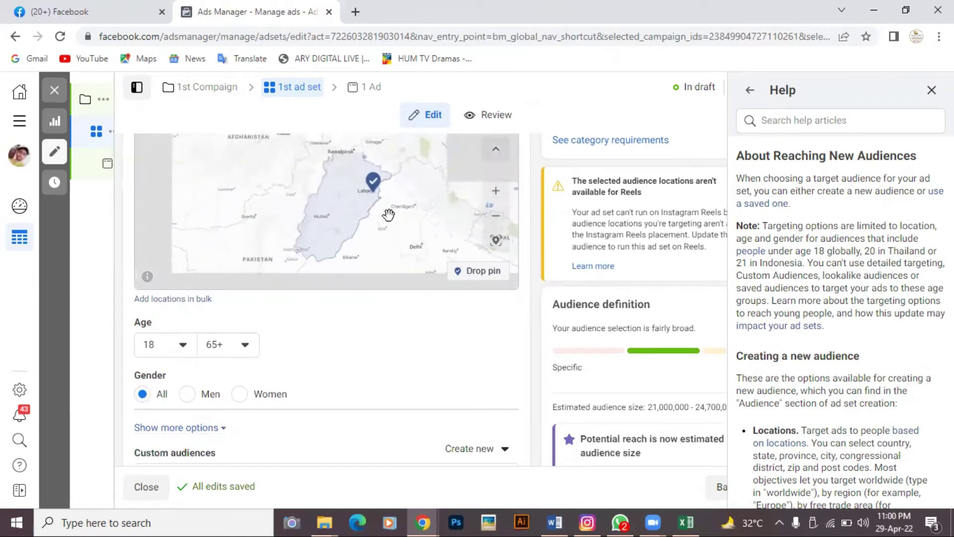
# Set the audience age range to 15 through 35.
pyautogui.scroll(3, 389, 215)
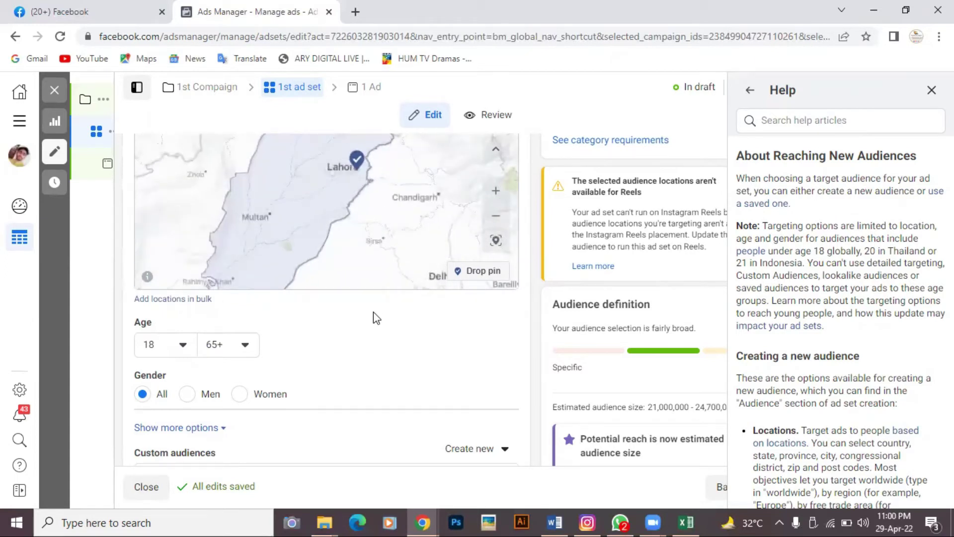
pyautogui.scroll(-2, 380, 342)
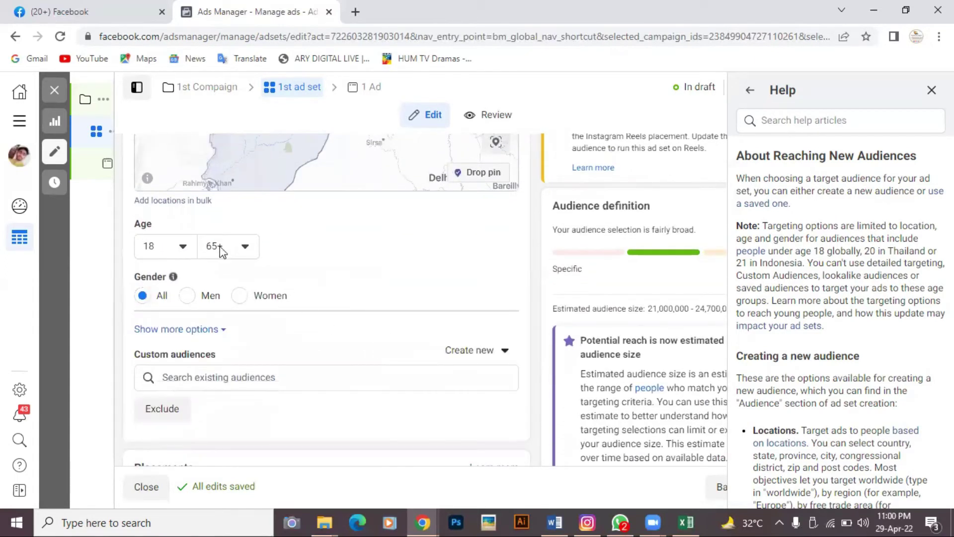
pyautogui.click(182, 249)
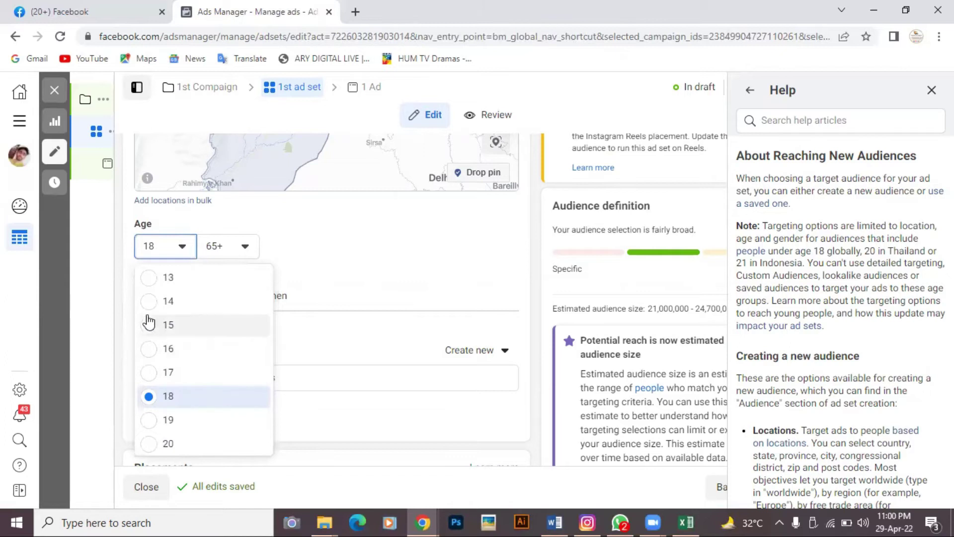
pyautogui.click(148, 328)
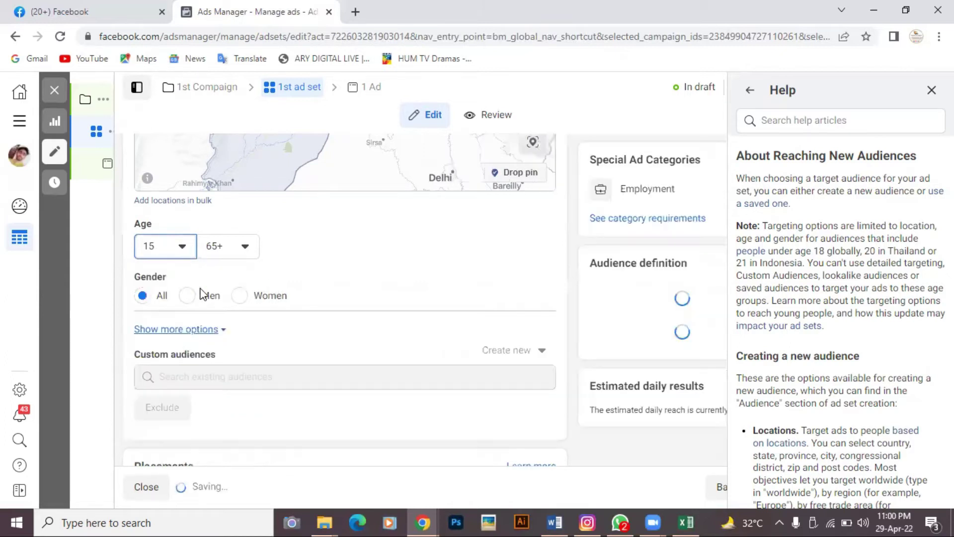
pyautogui.click(245, 247)
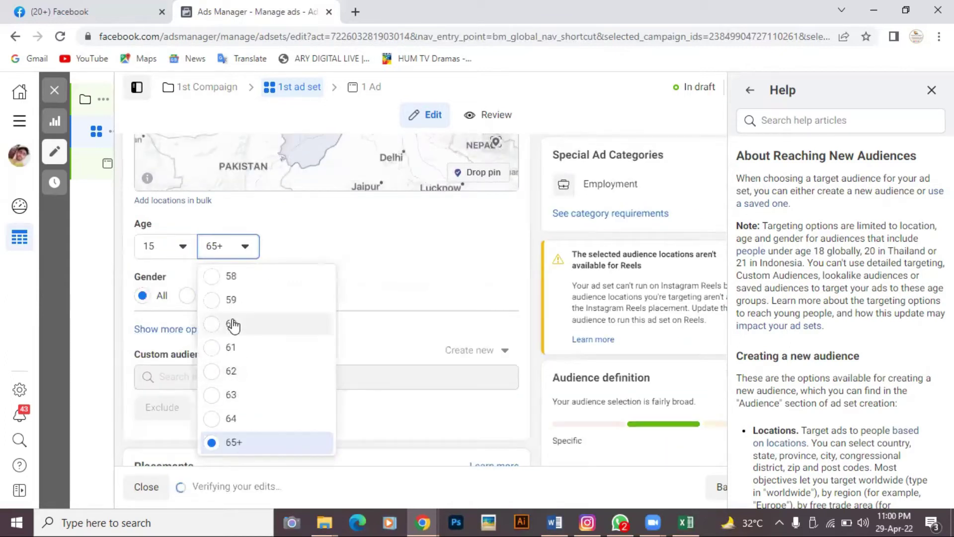
pyautogui.scroll(1, 233, 325)
pyautogui.scroll(5, 233, 325)
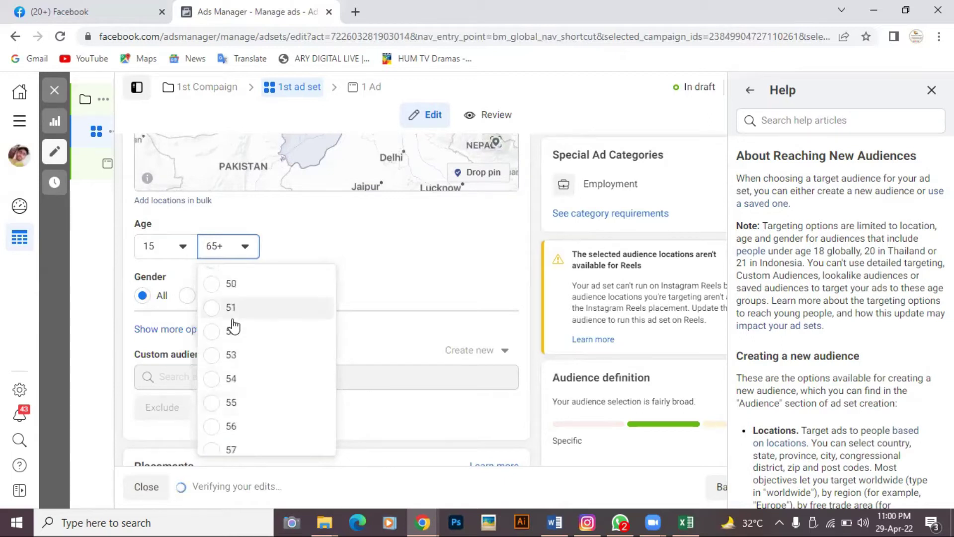
pyautogui.scroll(6, 233, 324)
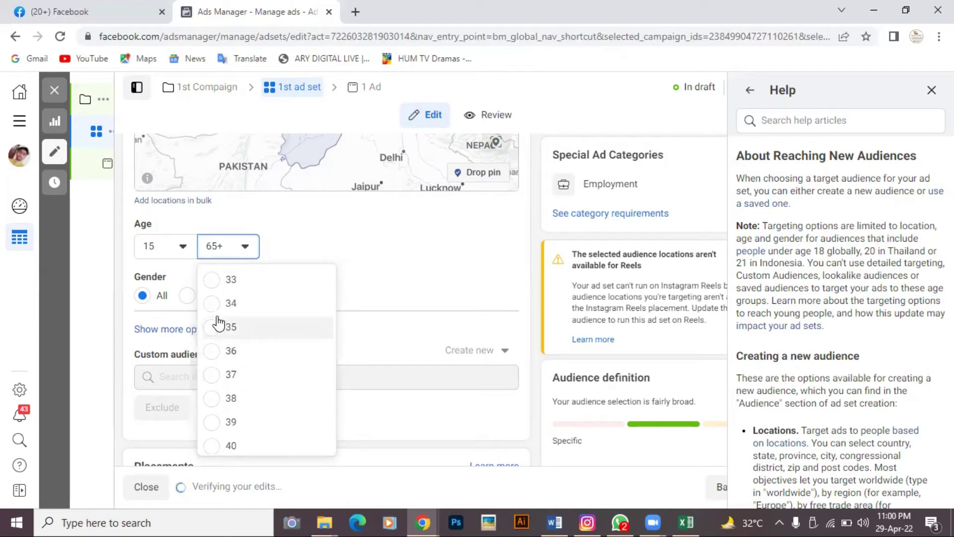
pyautogui.click(212, 328)
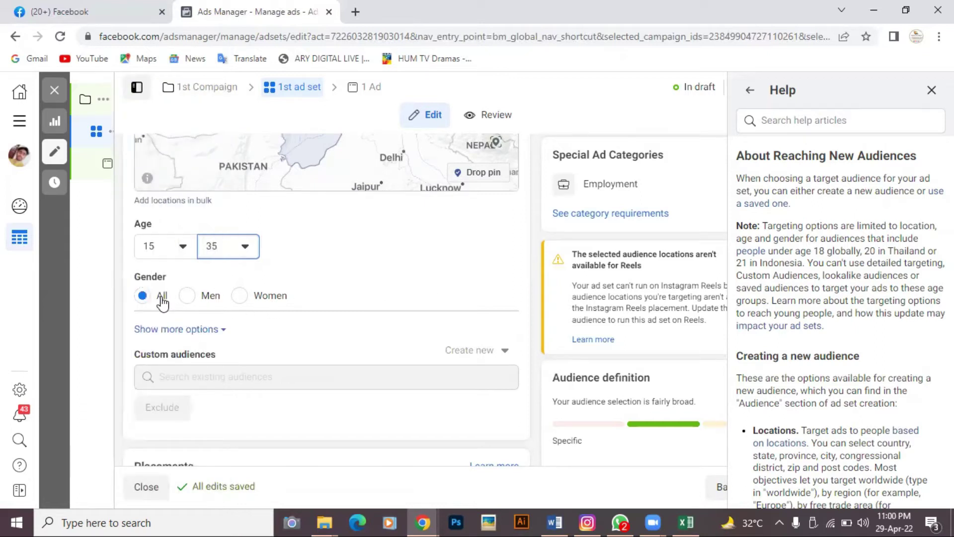
# Try the Men and Women options for the audience gender and restore All.
pyautogui.click(187, 295)
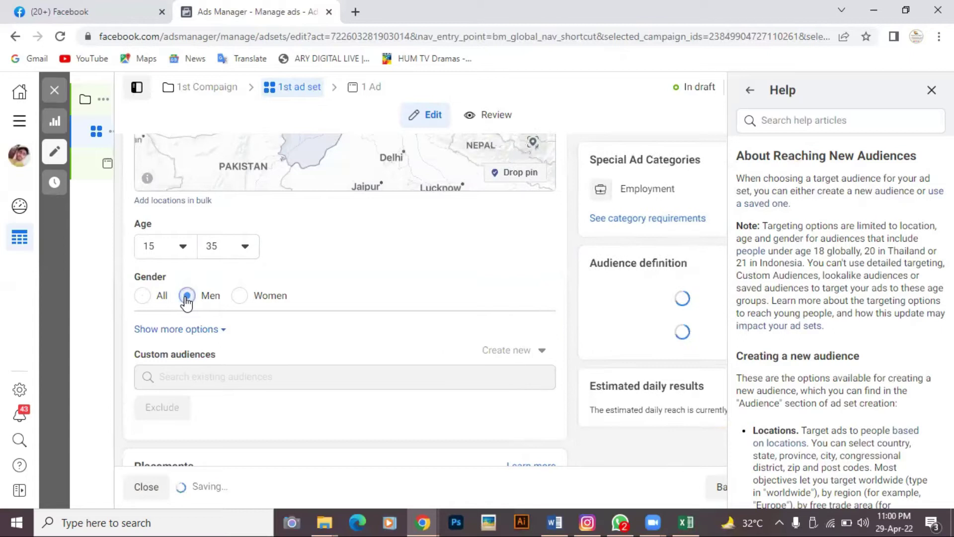
pyautogui.click(241, 297)
pyautogui.click(157, 301)
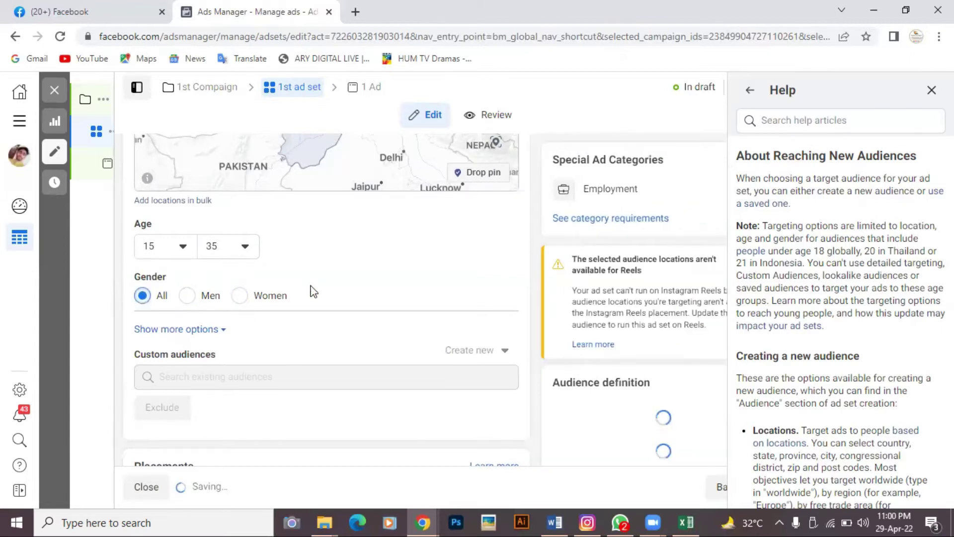
# Expand the additional placement options and examine the brand safety settings below them.
pyautogui.scroll(-2, 313, 292)
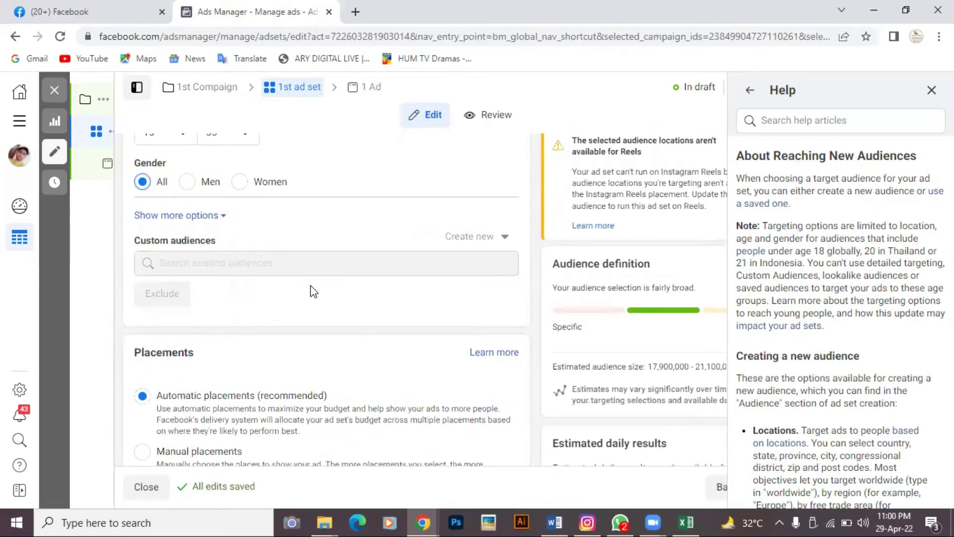
pyautogui.moveTo(276, 262)
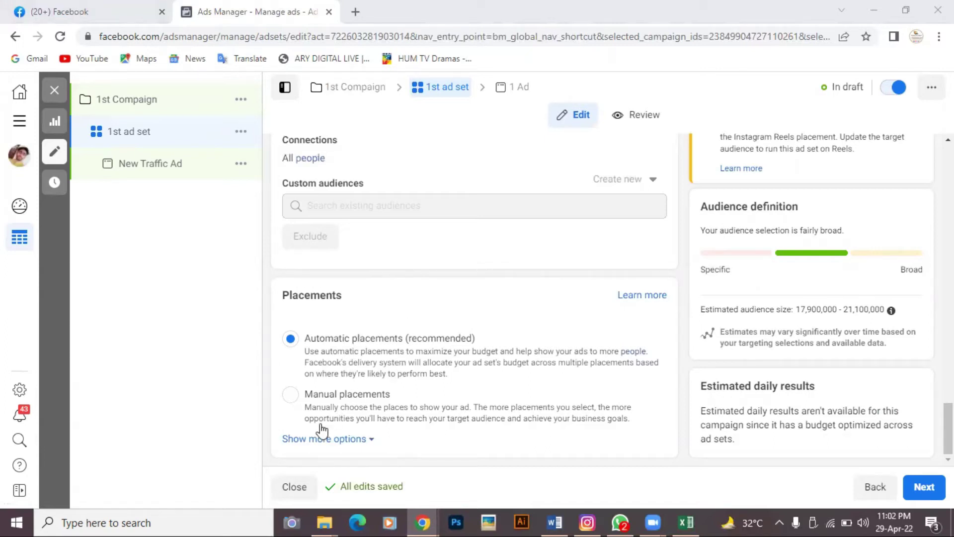
pyautogui.click(318, 440)
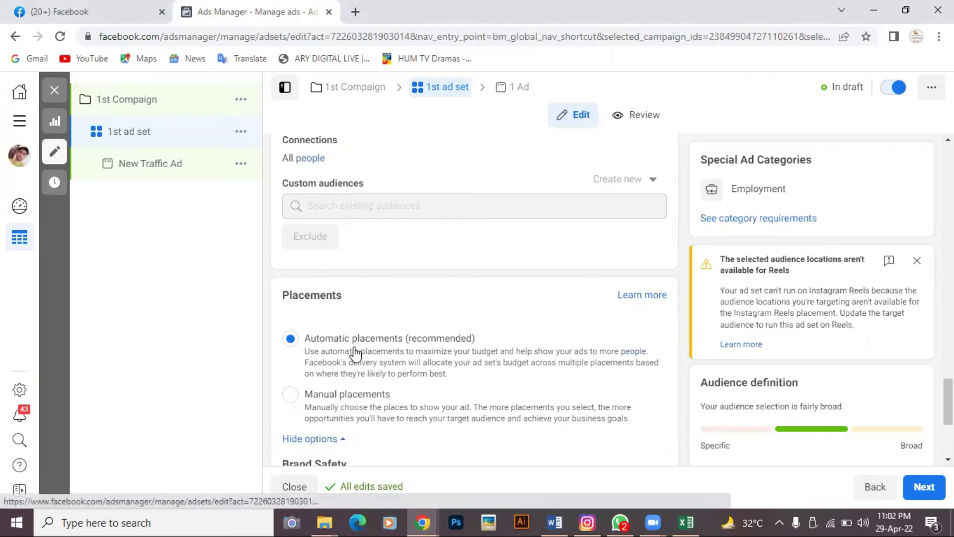
pyautogui.scroll(-4, 353, 351)
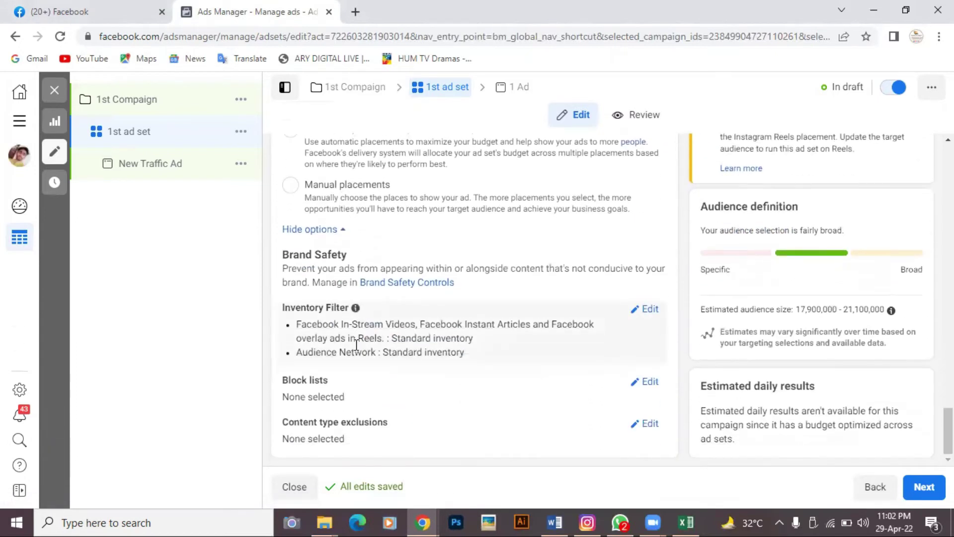
pyautogui.scroll(3, 355, 349)
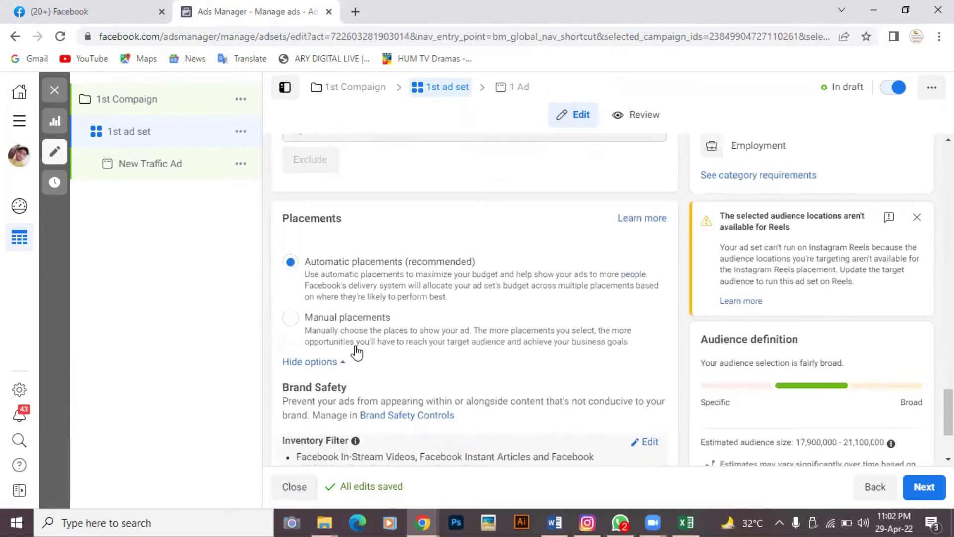
# Open the help article on placements and look over the automatic and manual placement choices.
pyautogui.click(634, 223)
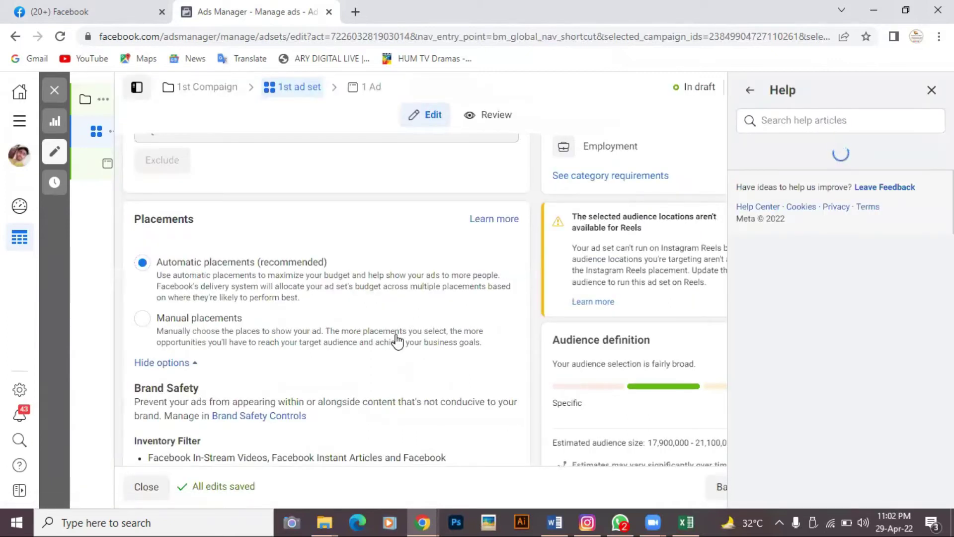
pyautogui.scroll(-3, 397, 341)
pyautogui.scroll(4, 396, 341)
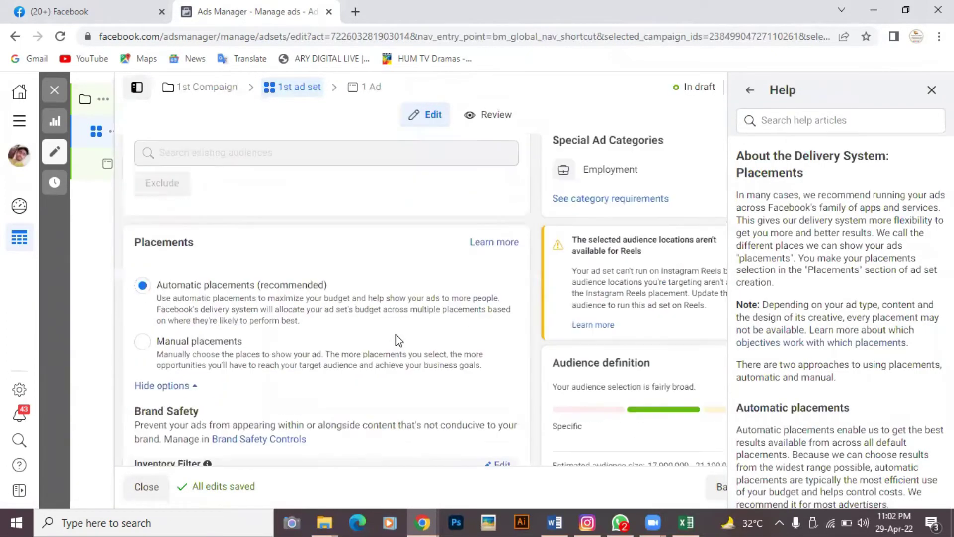
pyautogui.scroll(-4, 397, 341)
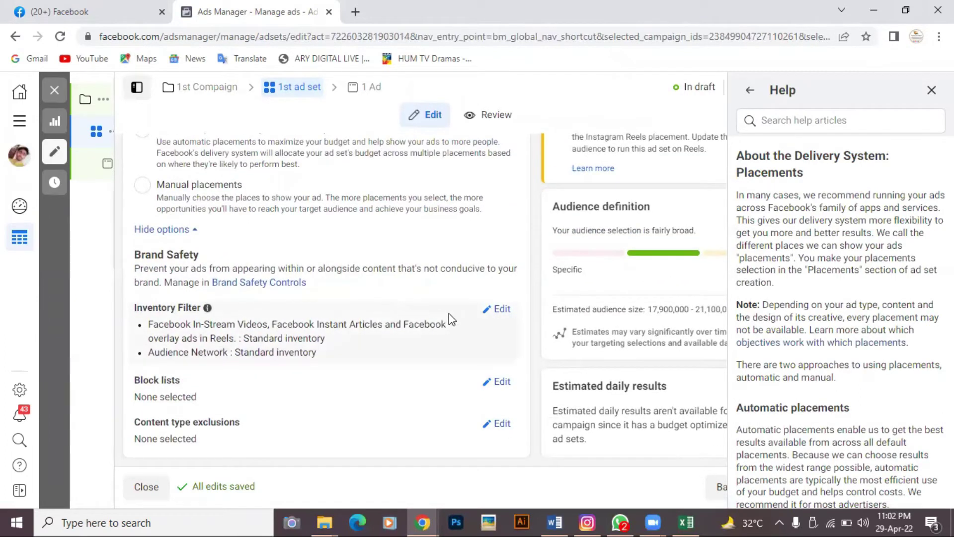
# Open the inventory filter for editing and examine its full, standard and limited inventory options.
pyautogui.click(502, 311)
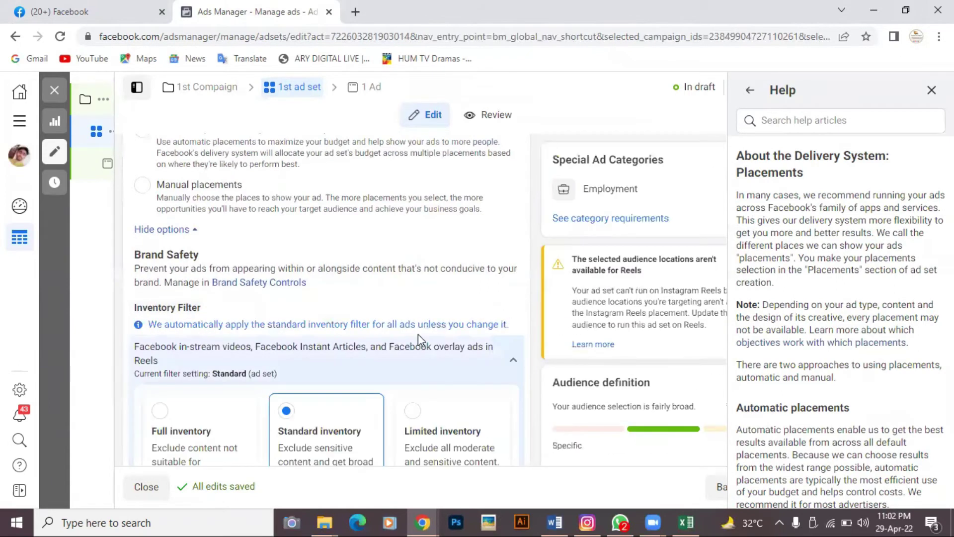
pyautogui.scroll(-3, 419, 334)
pyautogui.scroll(-2, 418, 334)
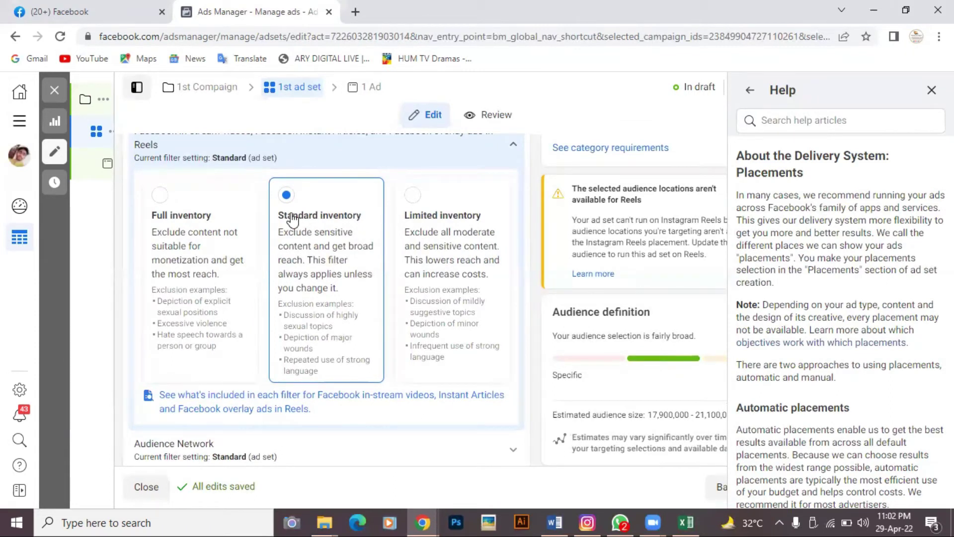
pyautogui.scroll(-2, 293, 219)
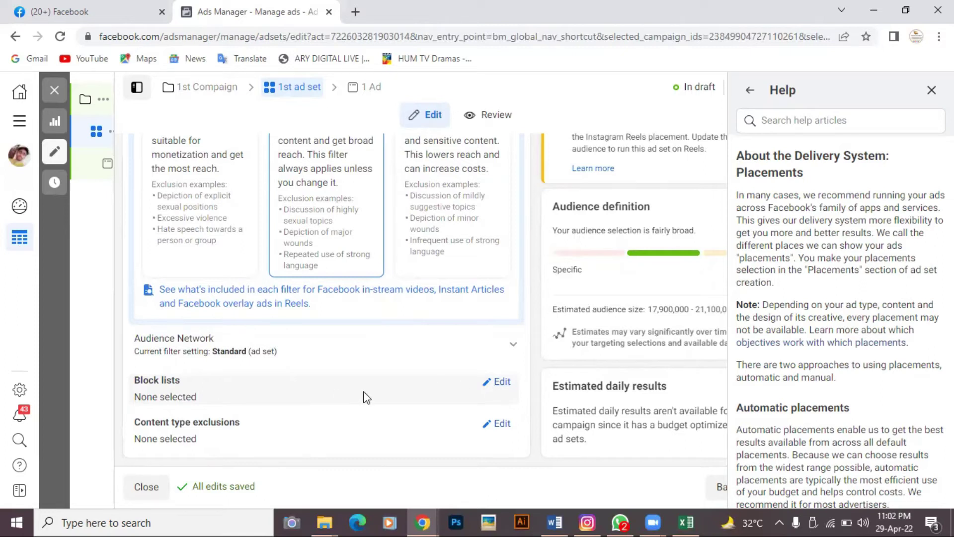
pyautogui.scroll(10, 330, 377)
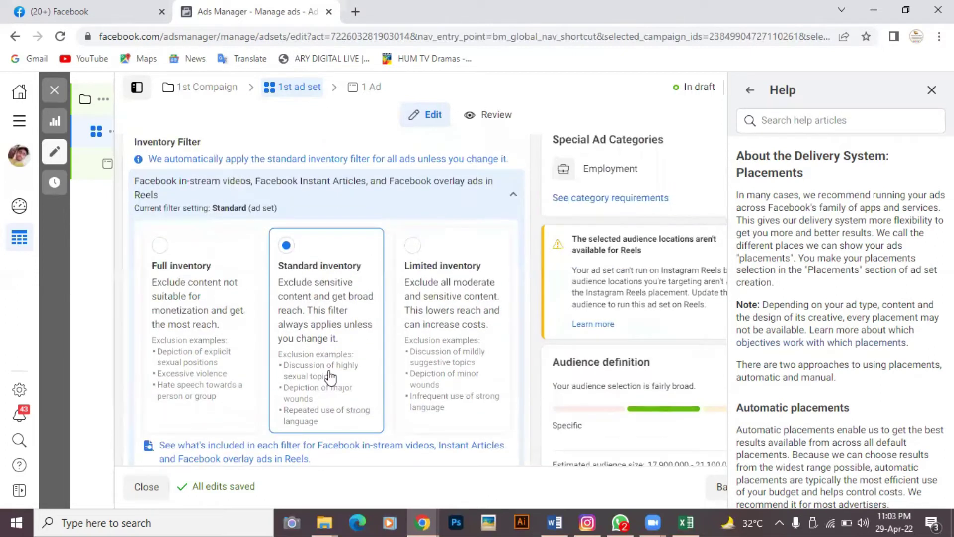
pyautogui.scroll(2, 330, 376)
pyautogui.scroll(-12, 329, 371)
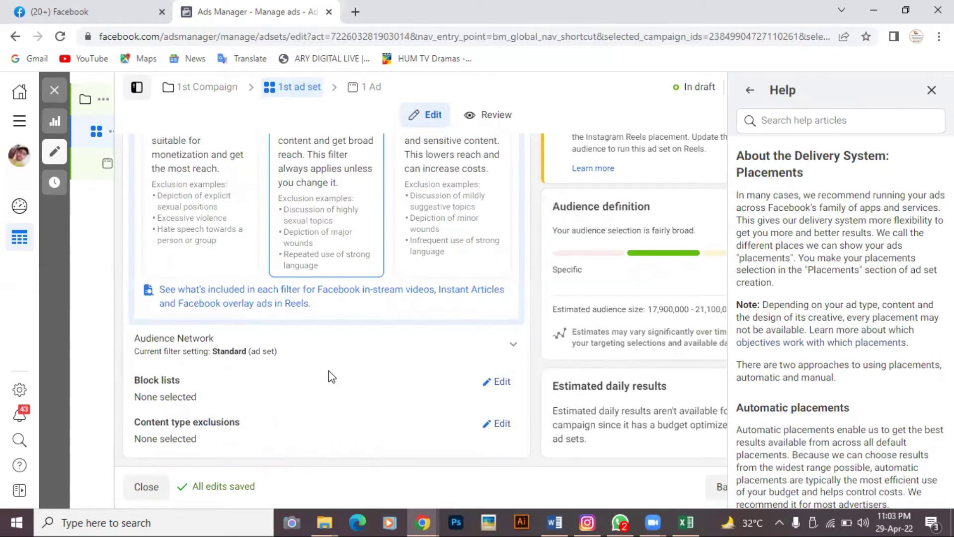
pyautogui.scroll(10, 329, 370)
pyautogui.scroll(-5, 386, 411)
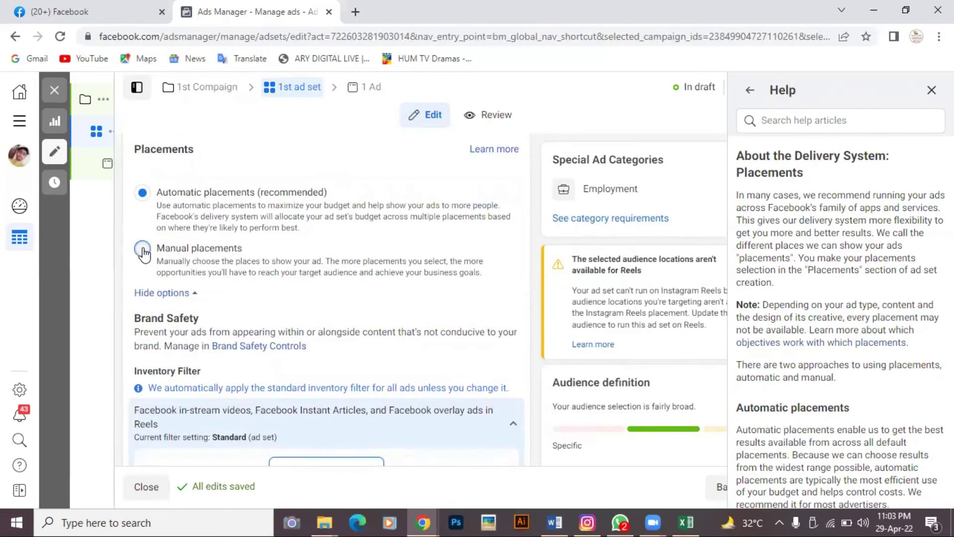
# Switch the ad set to manual placements and examine the available platforms and feed placements.
pyautogui.click(143, 248)
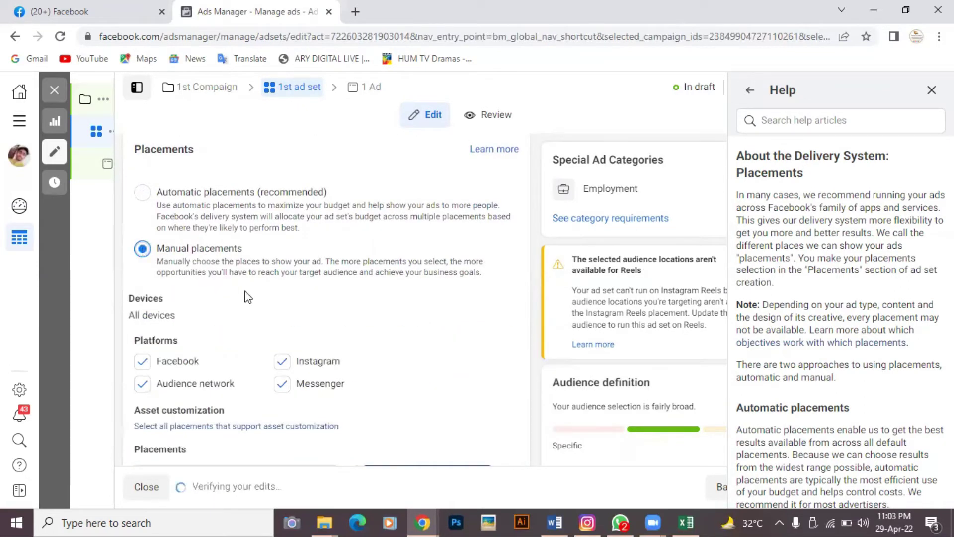
pyautogui.scroll(-1, 248, 297)
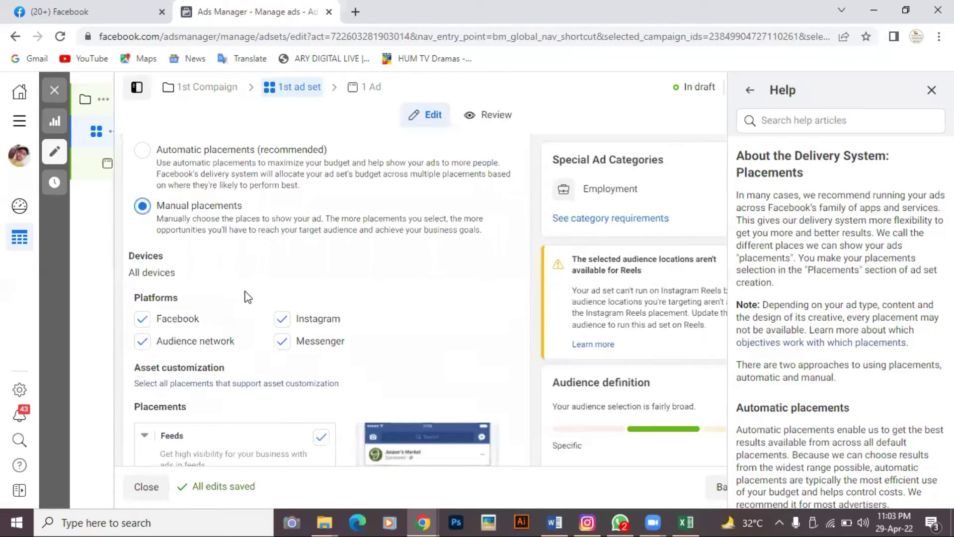
pyautogui.scroll(-3, 247, 296)
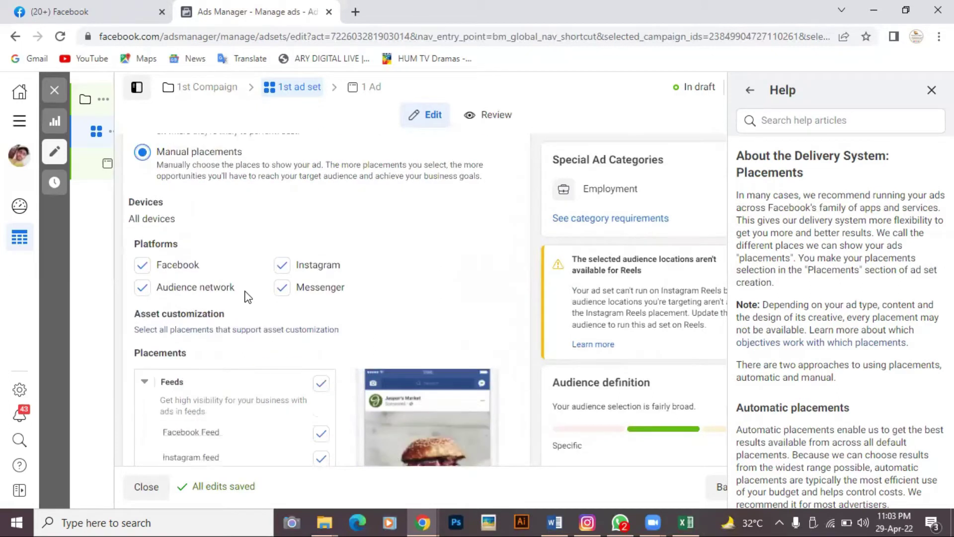
pyautogui.scroll(-1, 247, 296)
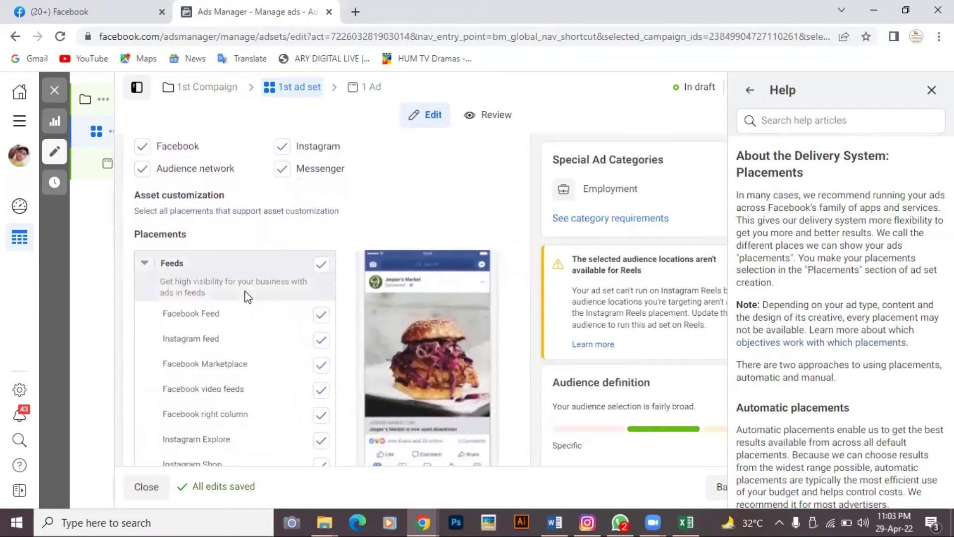
pyautogui.scroll(-2, 326, 272)
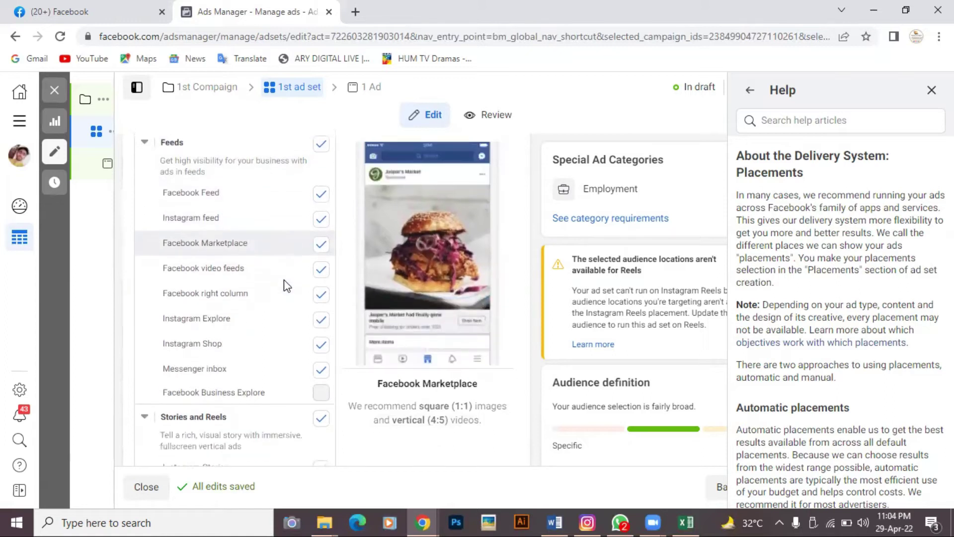
pyautogui.scroll(-1, 284, 281)
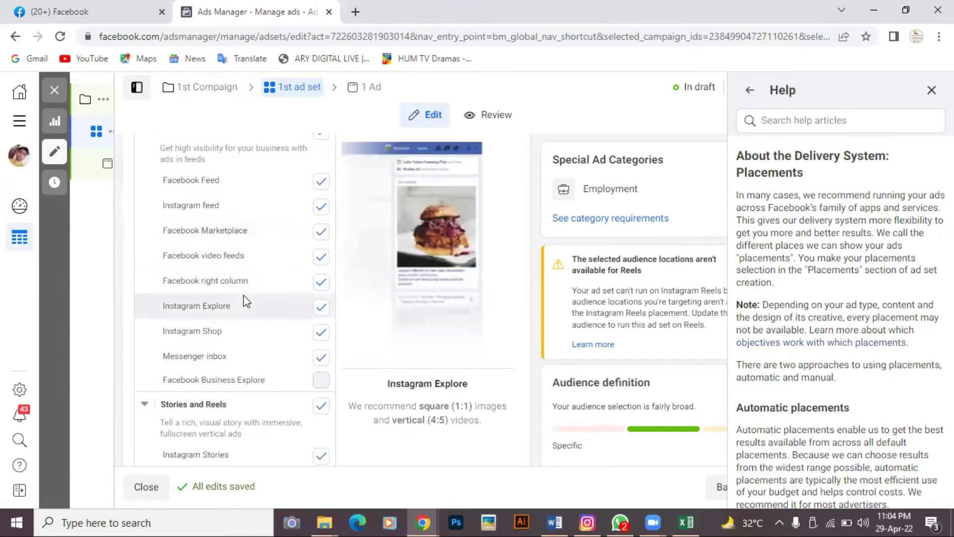
pyautogui.scroll(-3, 244, 300)
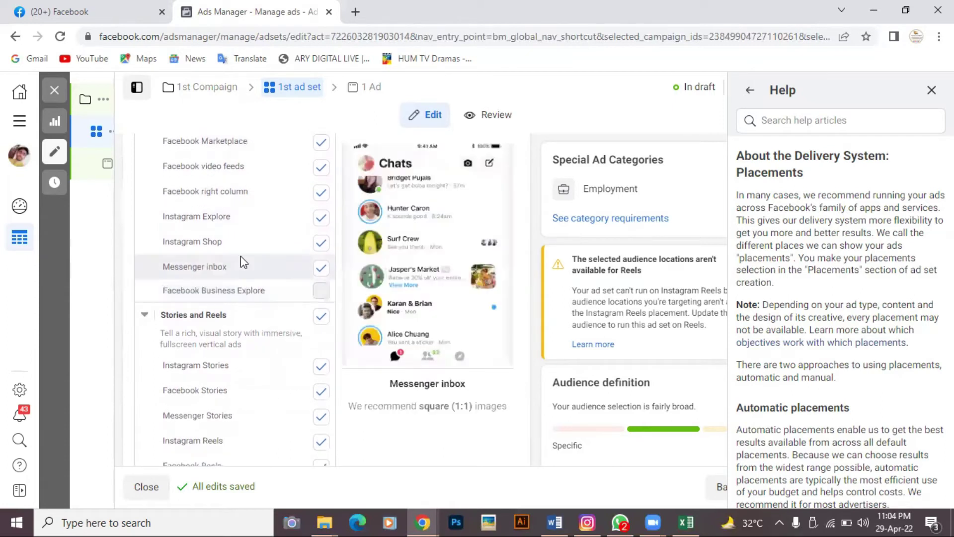
# Exclude Instagram feed, Instagram Explore and Instagram Shop from the ad set's feed placements.
pyautogui.scroll(2, 242, 254)
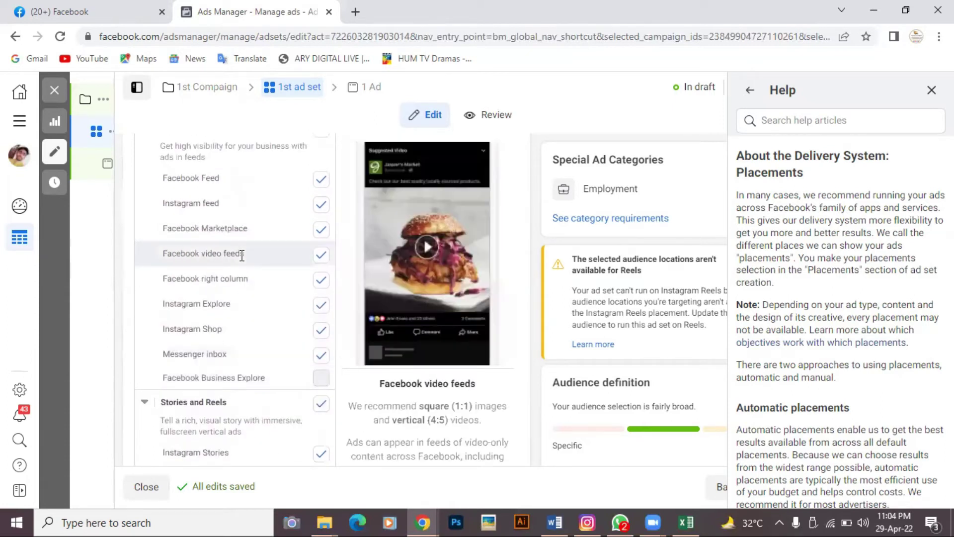
pyautogui.click(320, 205)
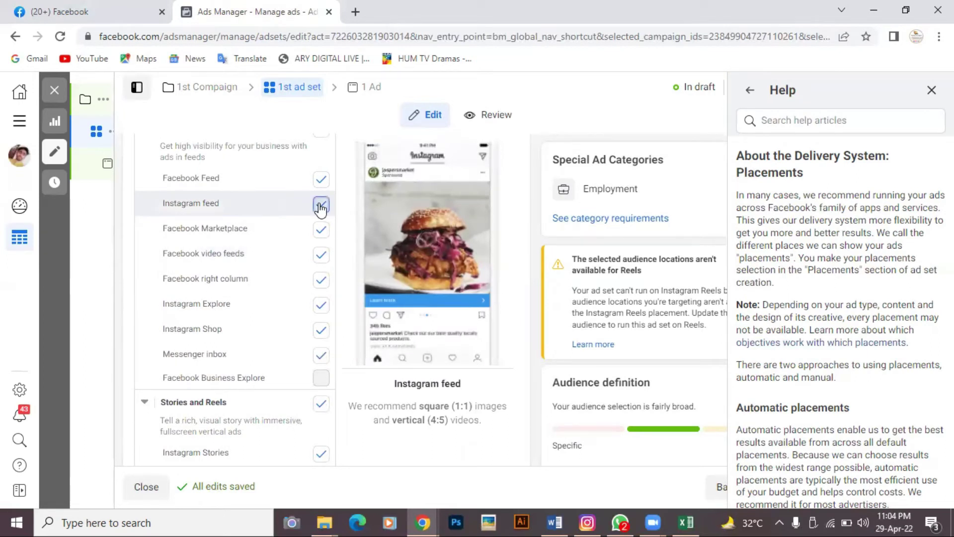
pyautogui.scroll(-1, 252, 304)
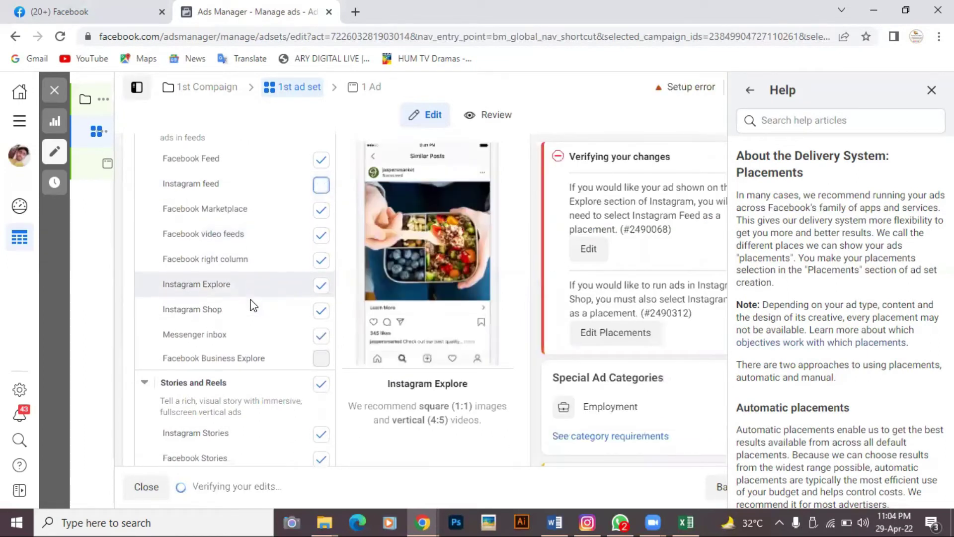
pyautogui.click(319, 286)
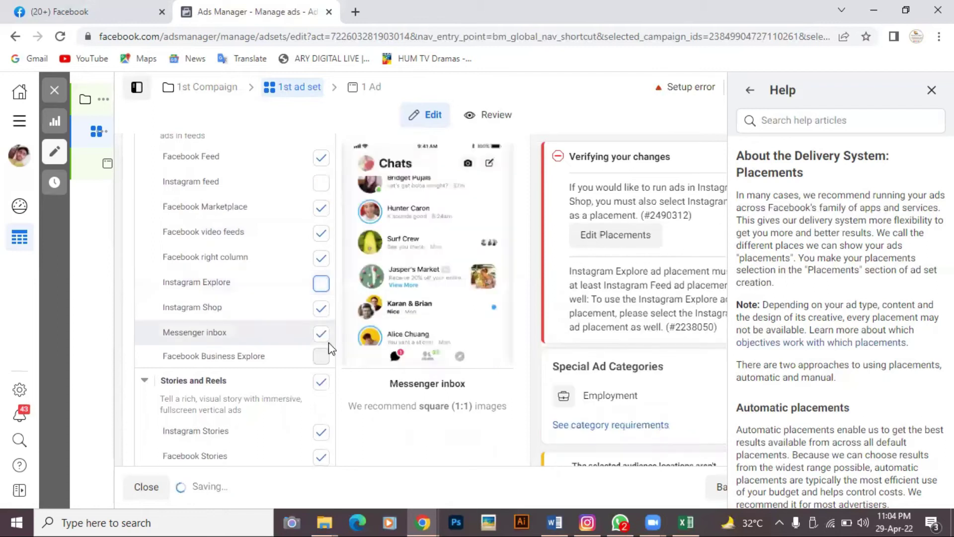
pyautogui.click(317, 309)
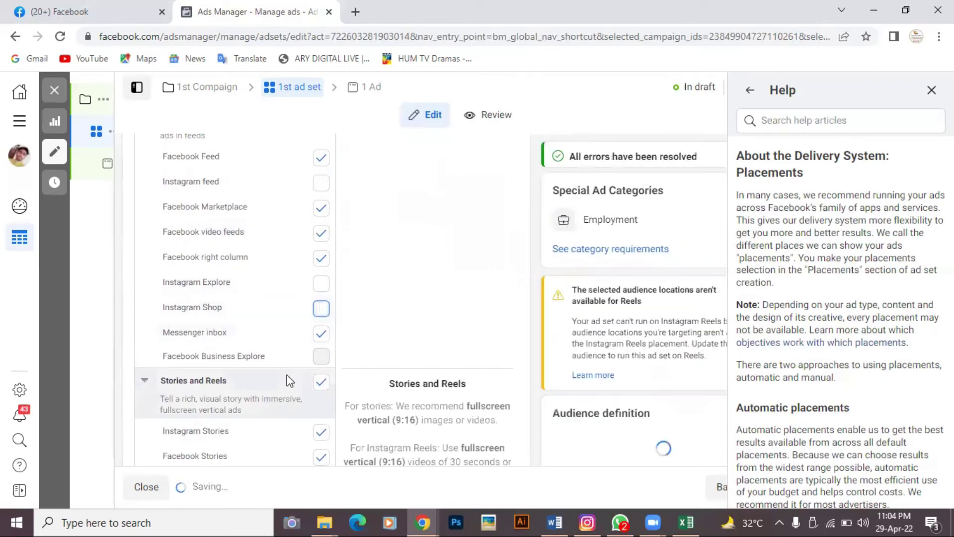
# Exclude Instagram Stories and Instagram Reels from the Stories and Reels placements.
pyautogui.scroll(-2, 287, 380)
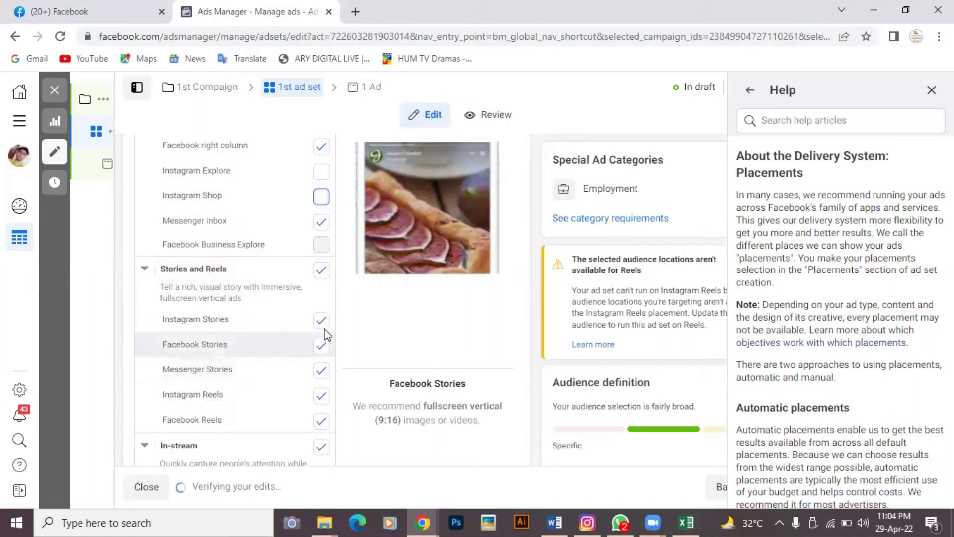
pyautogui.click(322, 322)
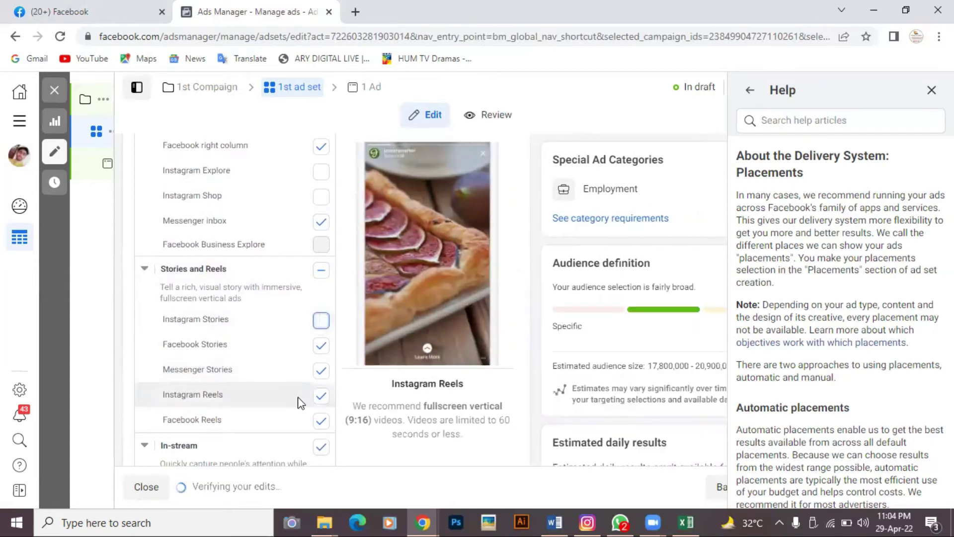
pyautogui.click(321, 396)
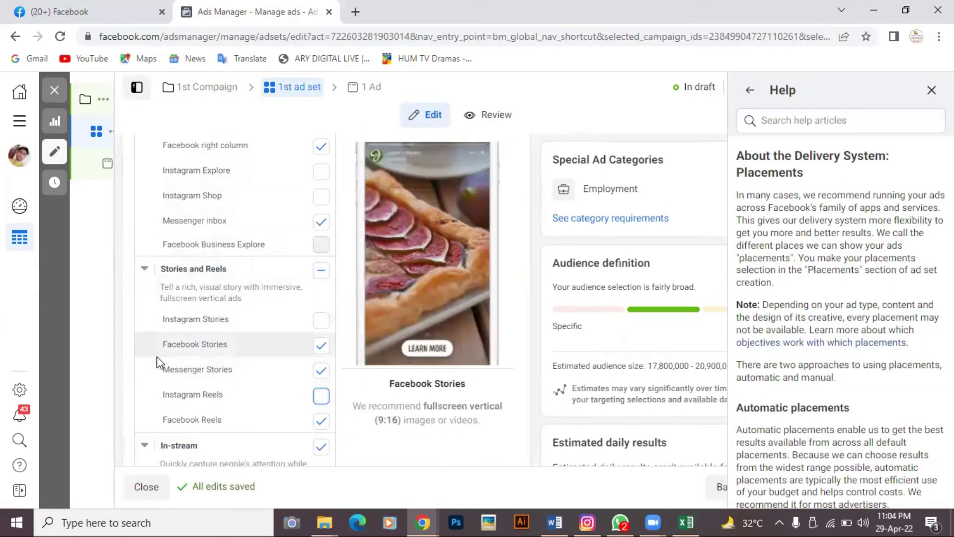
# Examine the remaining placements, then expand the additional options and review the device, skippable ads and brand safety settings.
pyautogui.scroll(-5, 159, 358)
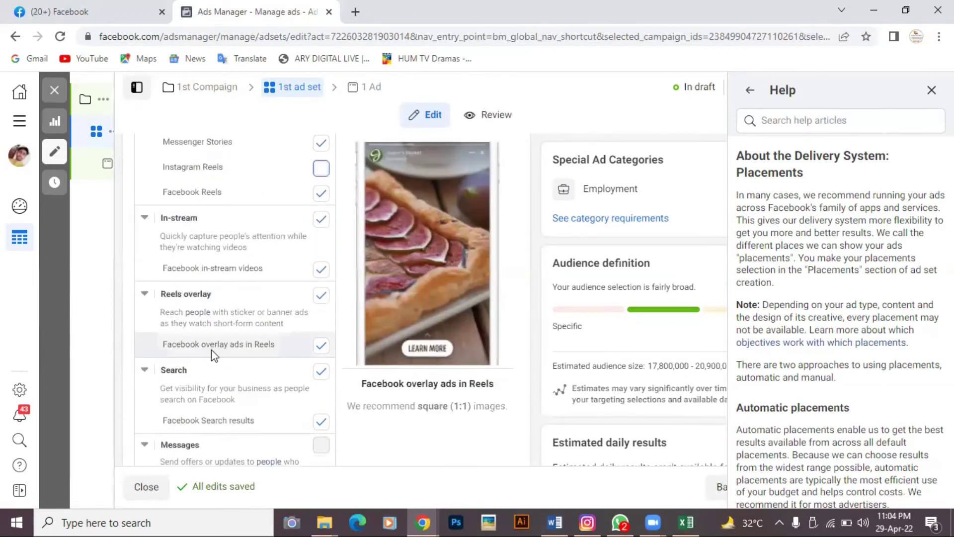
pyautogui.scroll(-6, 211, 349)
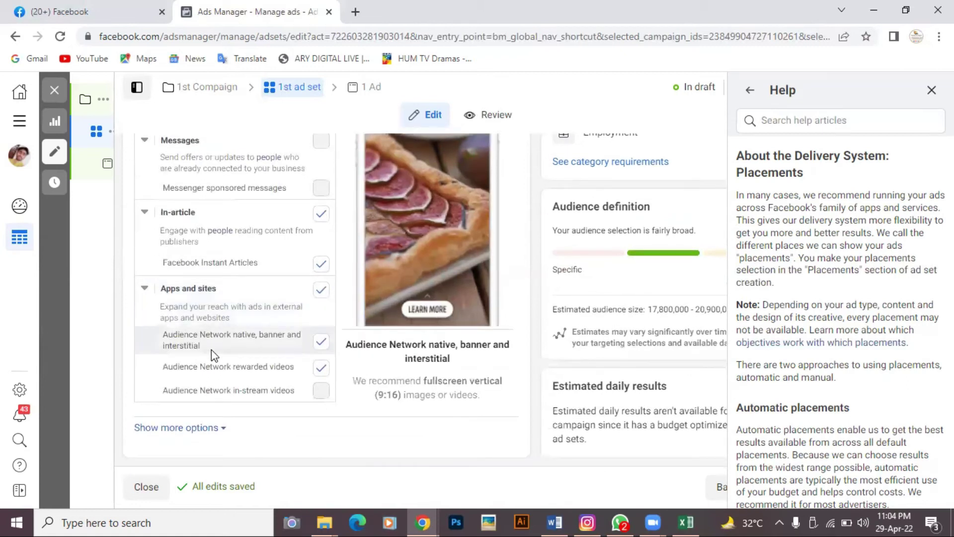
pyautogui.click(219, 427)
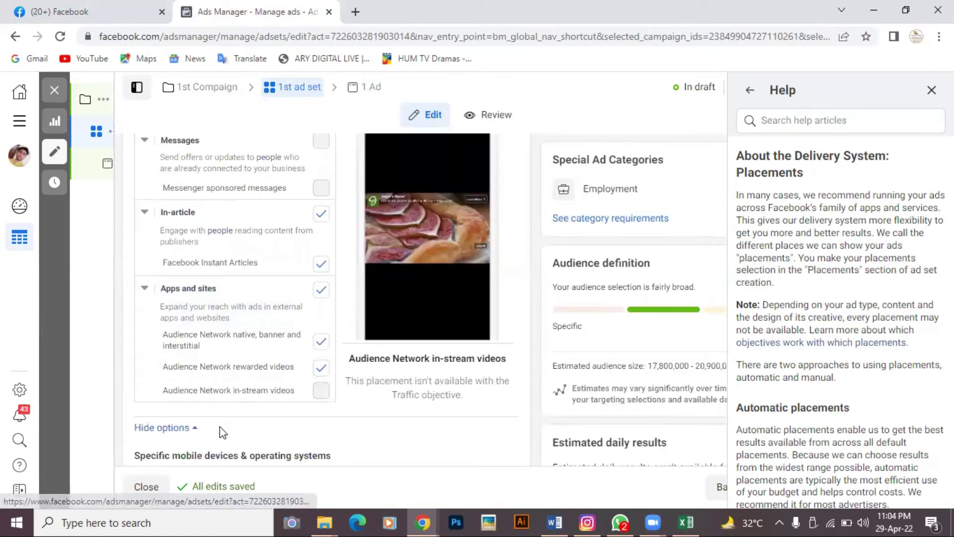
pyautogui.scroll(-3, 220, 427)
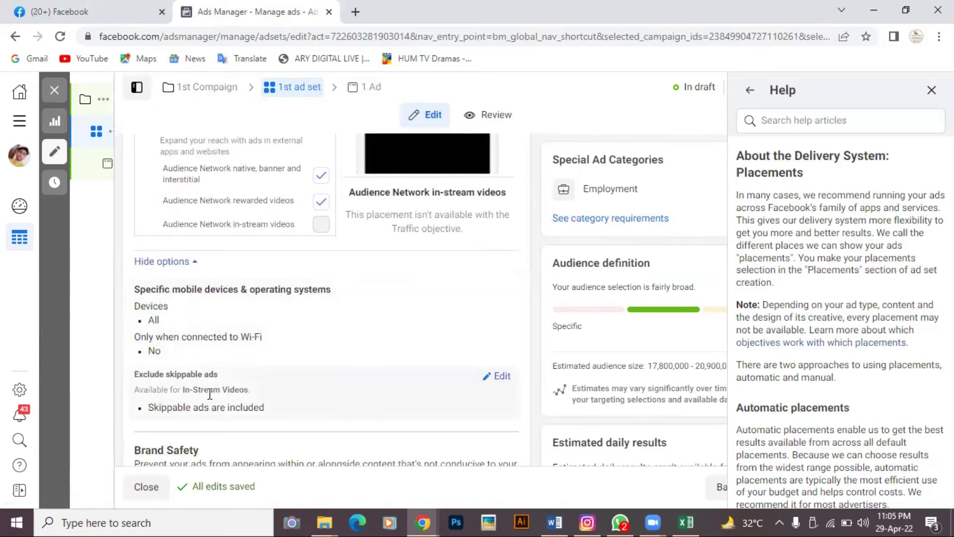
pyautogui.scroll(-5, 267, 406)
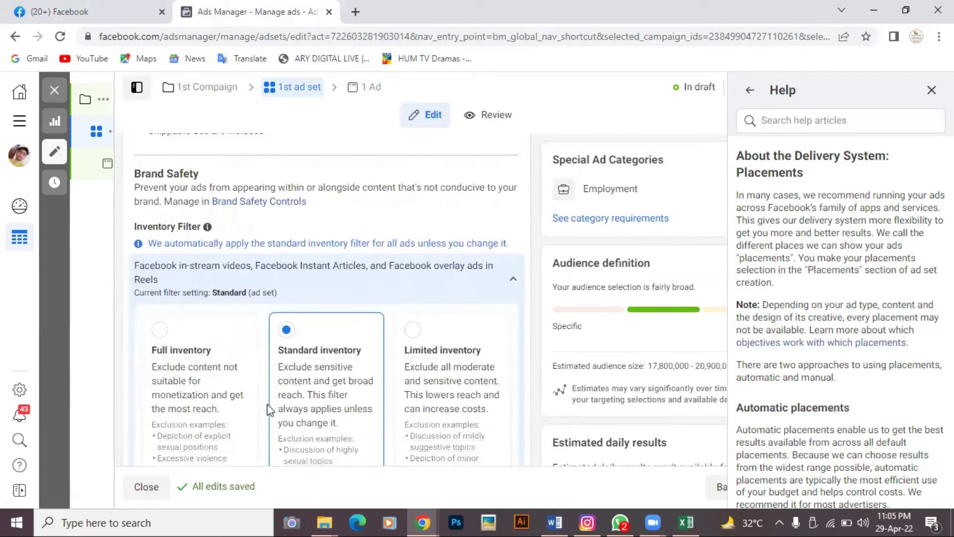
pyautogui.scroll(-4, 267, 406)
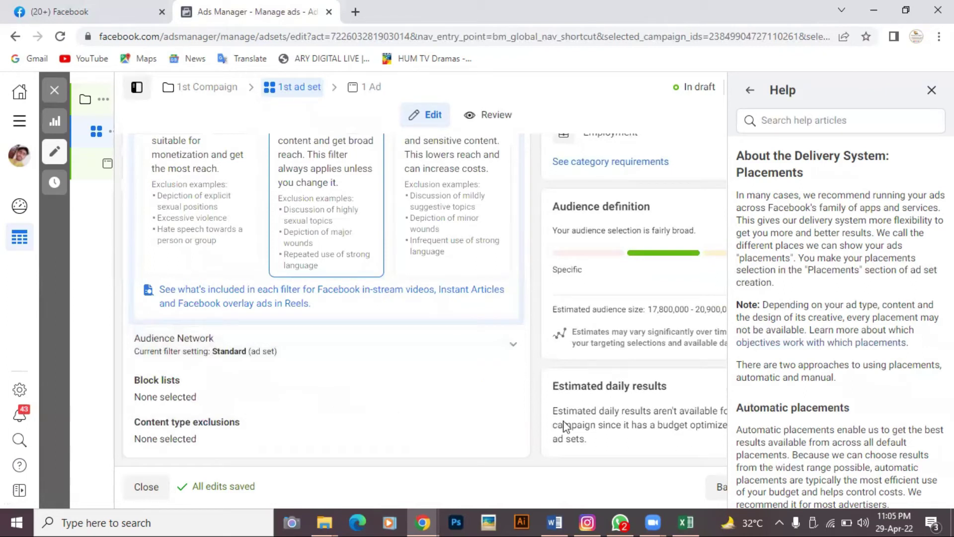
# Close the help article and continue from the ad set to the New Traffic Ad's settings, with its name field active.
pyautogui.click(930, 91)
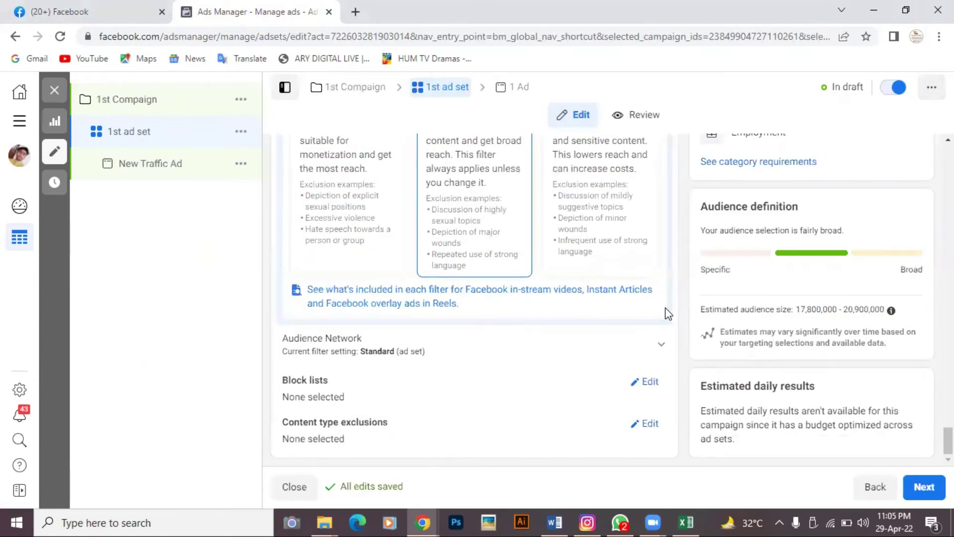
pyautogui.click(923, 489)
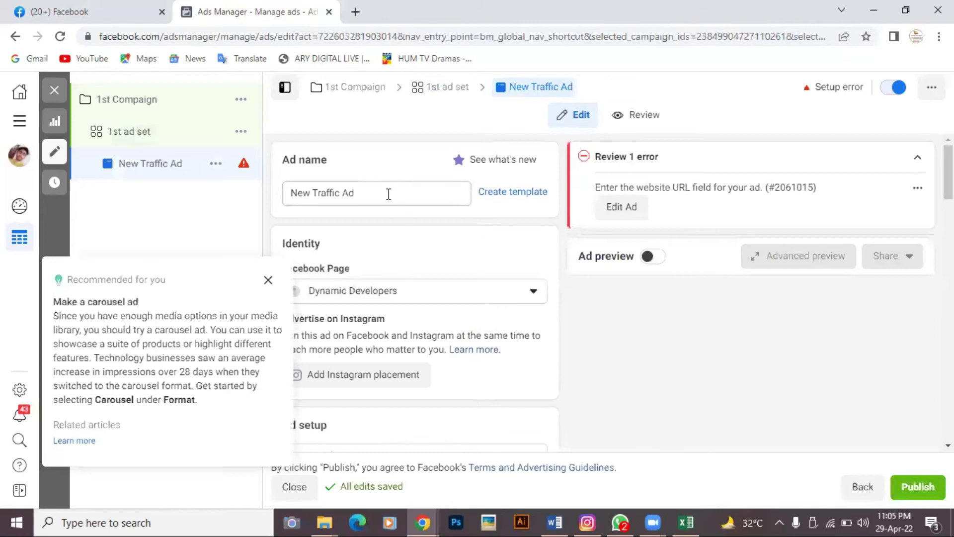
pyautogui.click(389, 194)
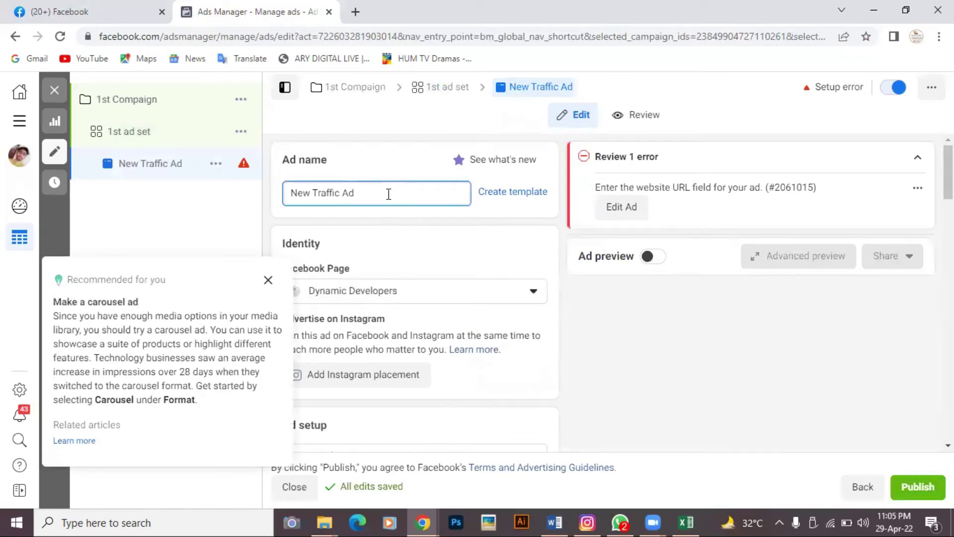
# Check which Facebook Pages are available for the ad's identity, keeping Dynamic Developers selected.
pyautogui.scroll(-1, 388, 194)
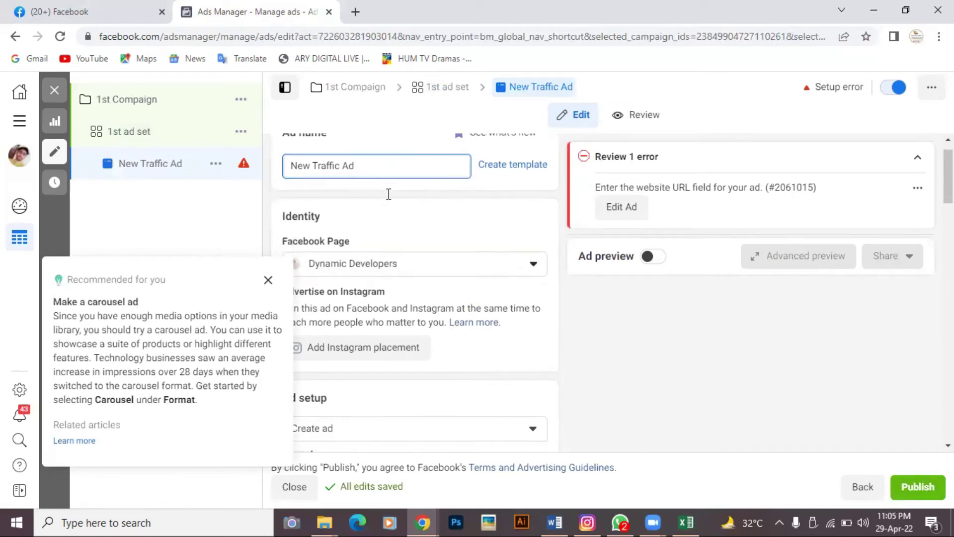
pyautogui.scroll(-2, 403, 175)
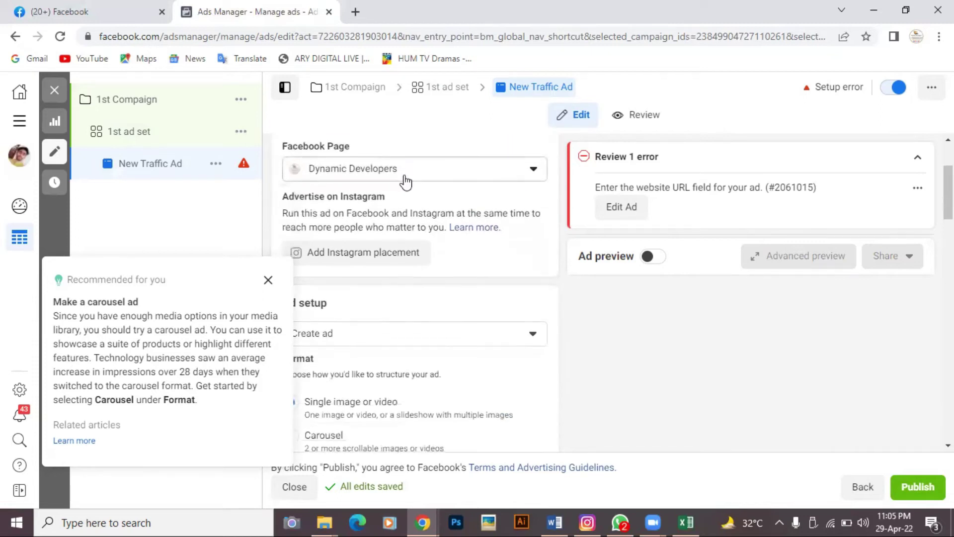
pyautogui.click(532, 176)
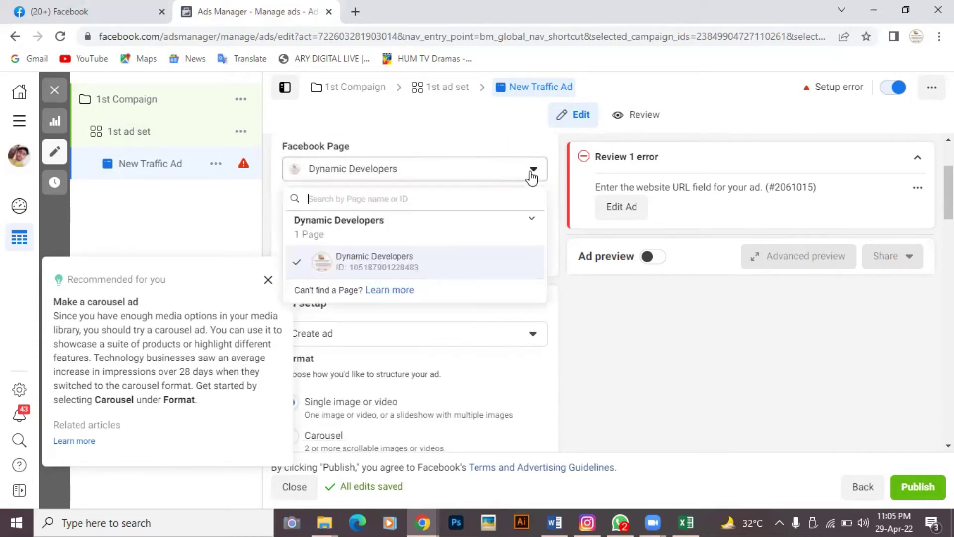
pyautogui.click(434, 169)
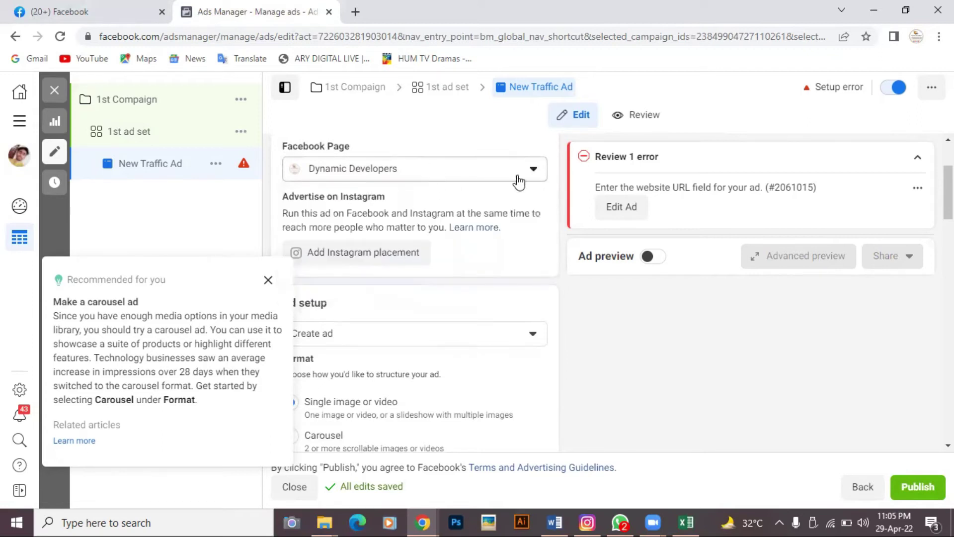
pyautogui.click(535, 171)
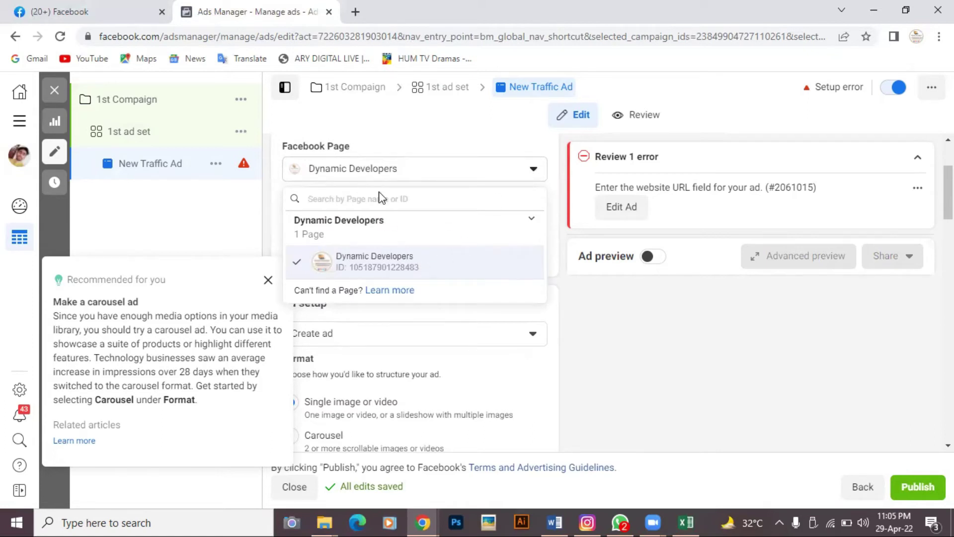
pyautogui.click(523, 177)
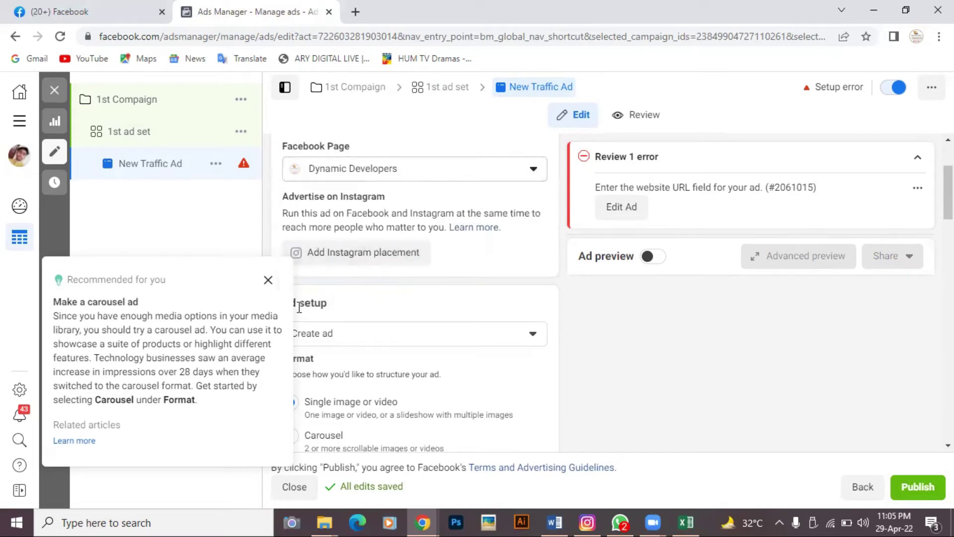
# Dismiss the carousel and video recommendations and examine the ad setup's creation choices and format options.
pyautogui.click(268, 280)
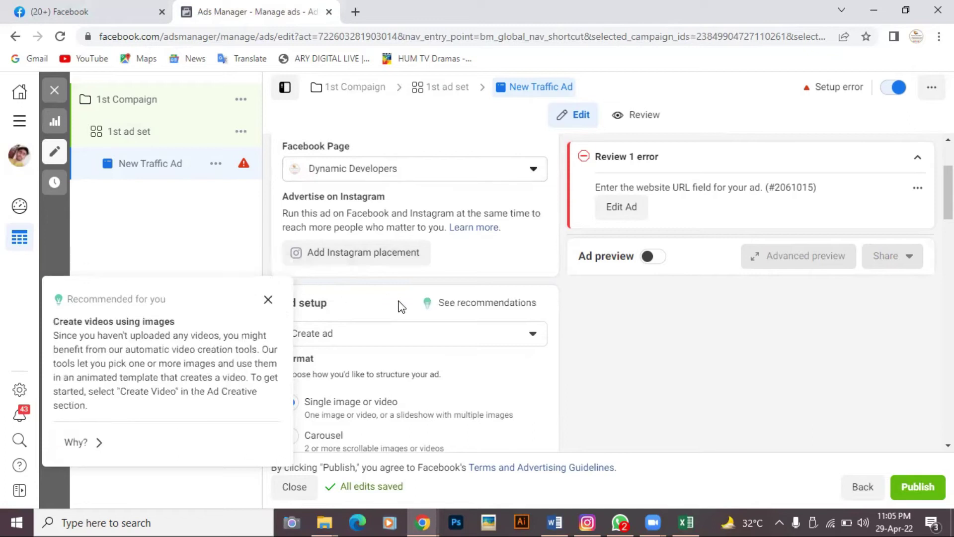
pyautogui.click(268, 299)
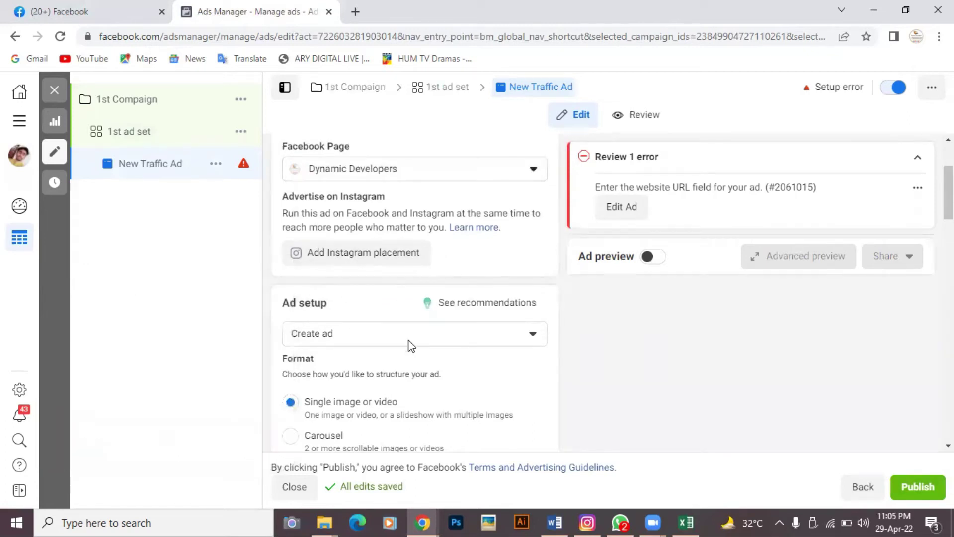
pyautogui.scroll(-2, 408, 343)
pyautogui.scroll(-1, 410, 347)
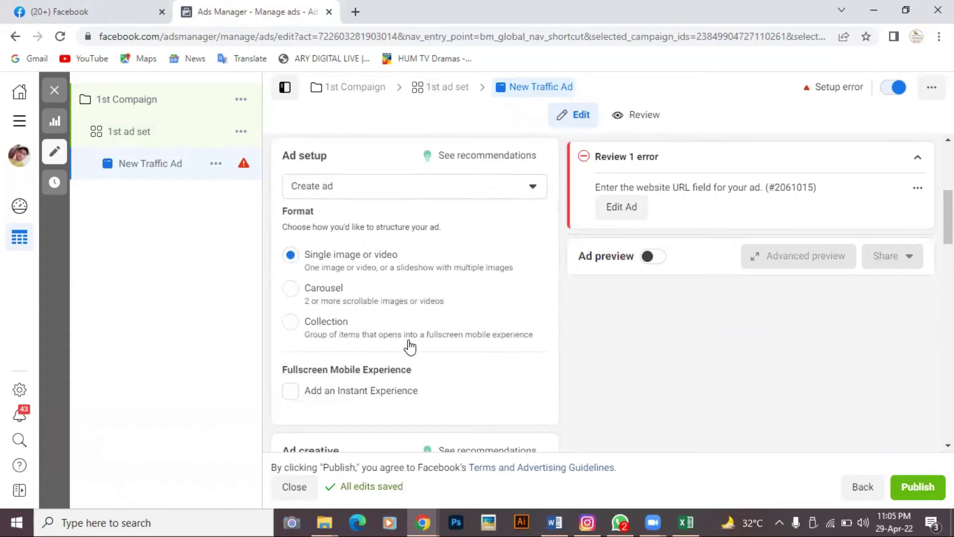
pyautogui.click(533, 189)
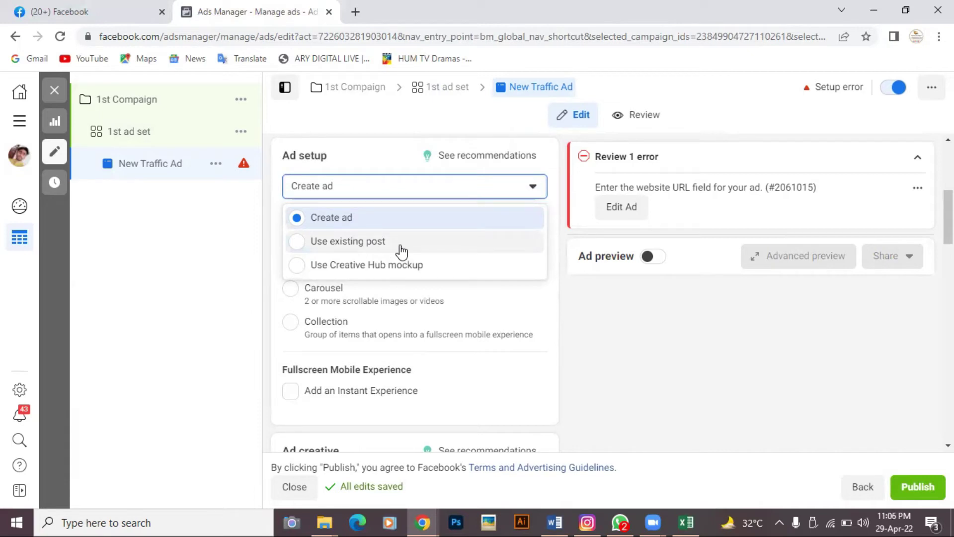
pyautogui.click(504, 189)
pyautogui.scroll(-2, 504, 189)
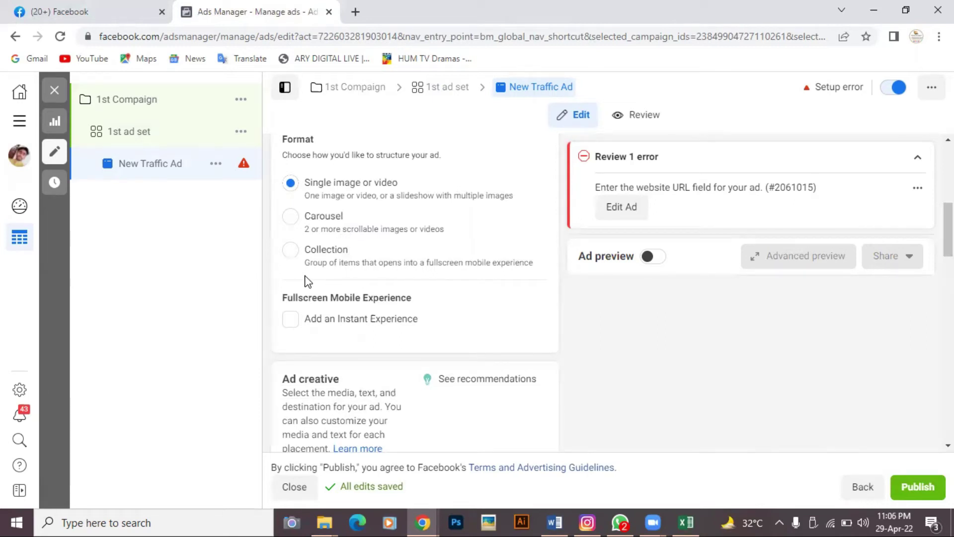
pyautogui.scroll(-1, 307, 282)
pyautogui.scroll(2, 305, 280)
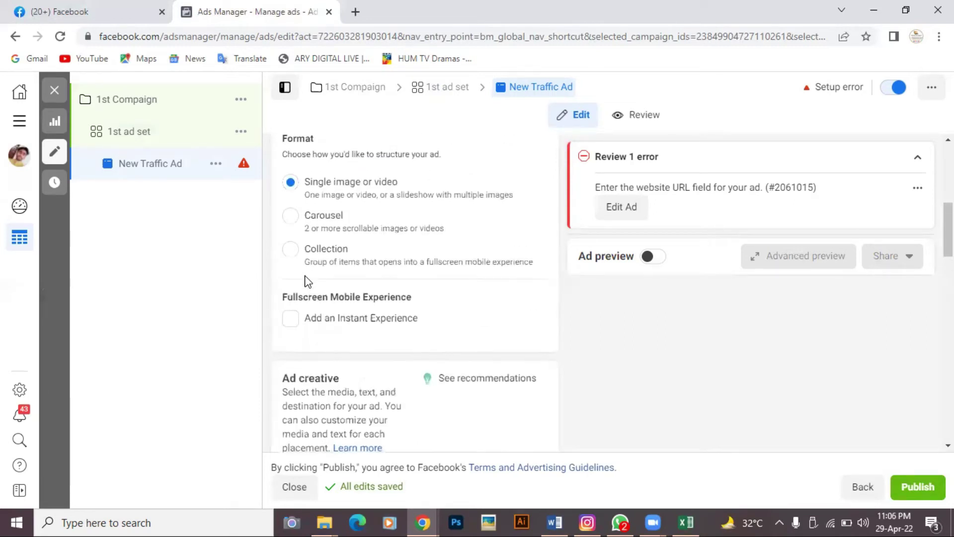
# Open the image selection for the ad creative's media.
pyautogui.scroll(-4, 359, 217)
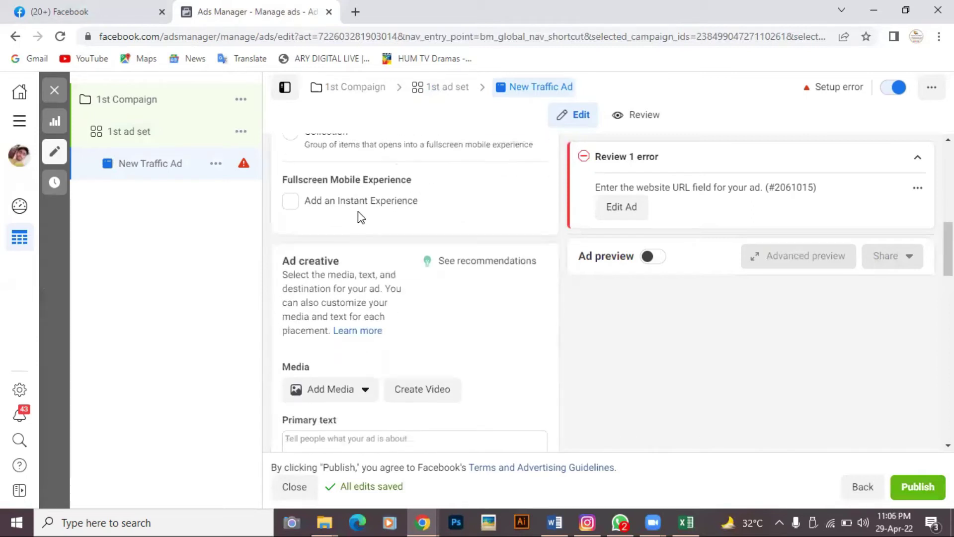
pyautogui.scroll(-1, 359, 211)
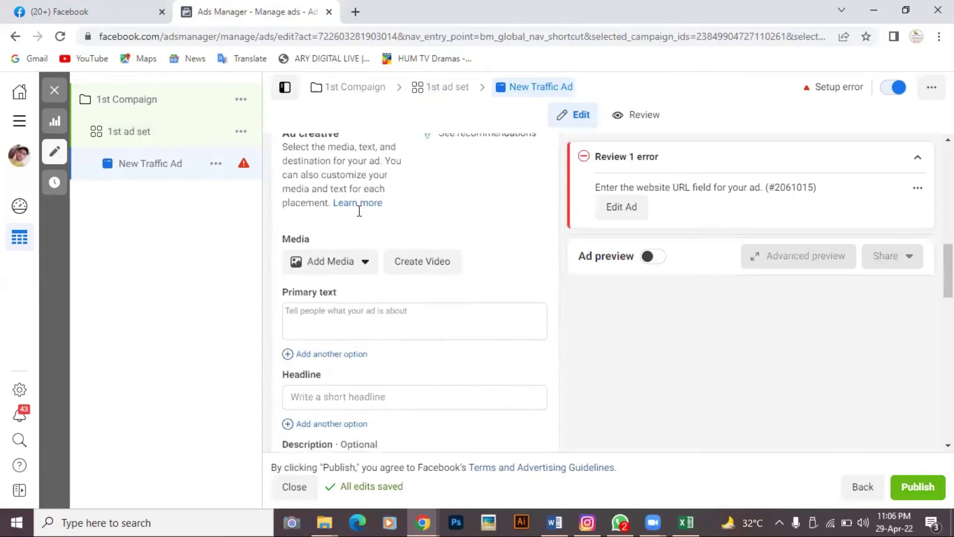
pyautogui.scroll(1, 358, 216)
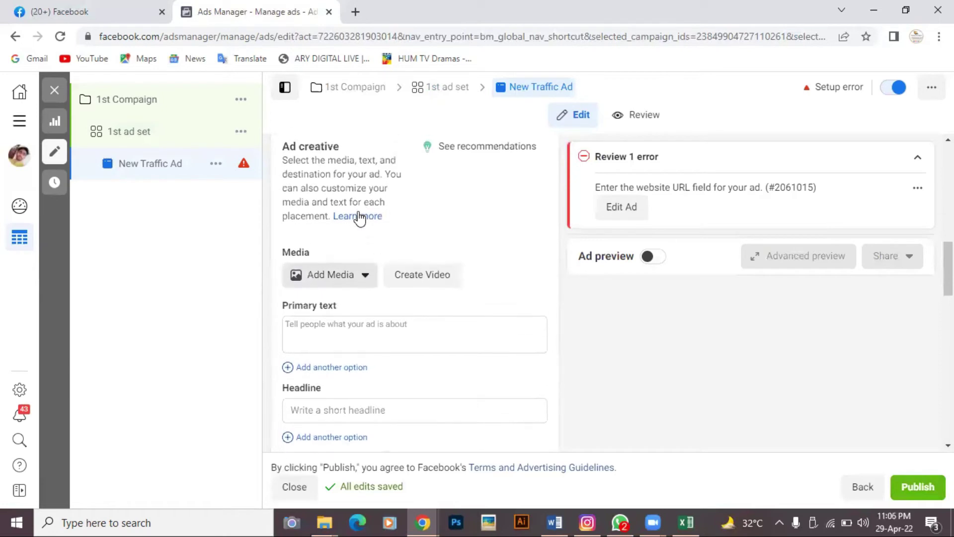
pyautogui.scroll(-1, 358, 215)
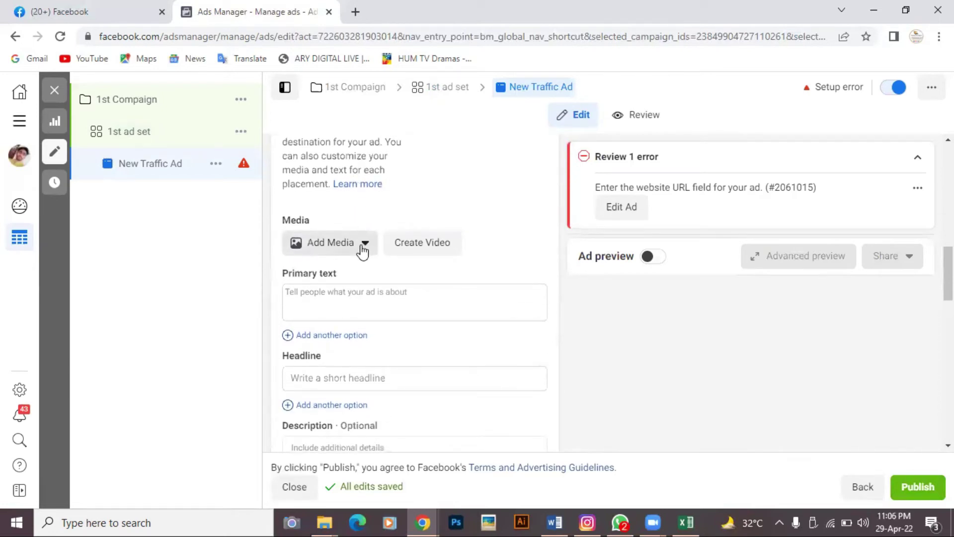
pyautogui.click(363, 245)
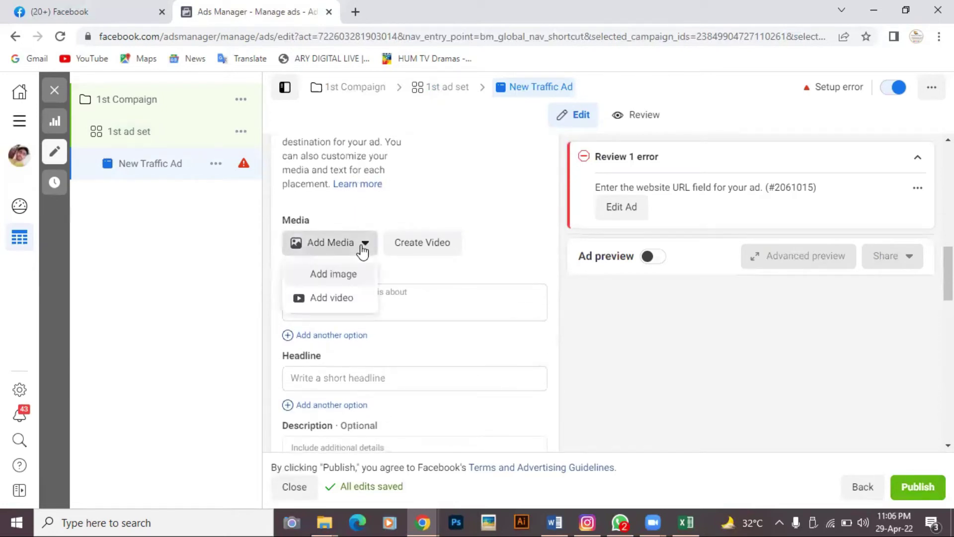
pyautogui.click(342, 279)
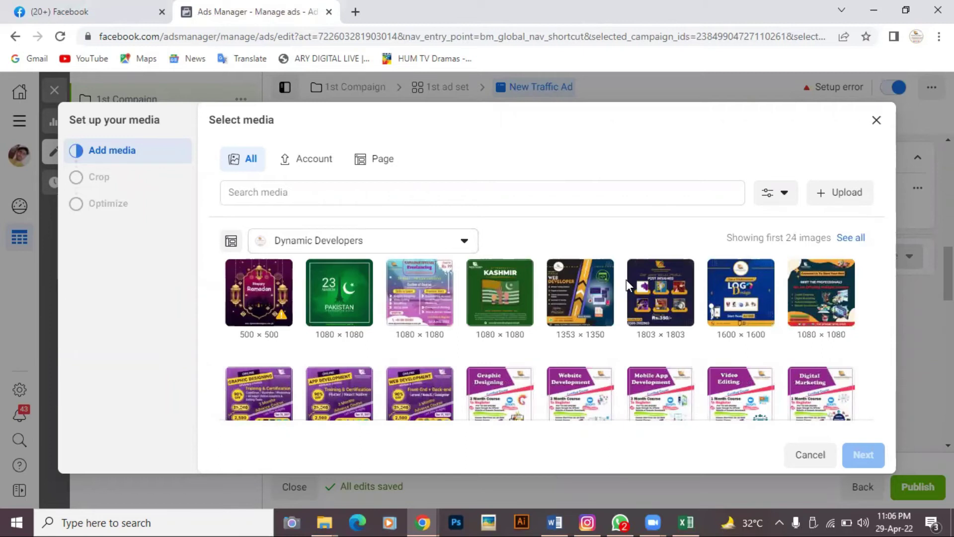
# Upload the image "Passion Of Our Software House" from the JPEGS folder as the ad's media.
pyautogui.scroll(-4, 626, 279)
pyautogui.scroll(5, 626, 279)
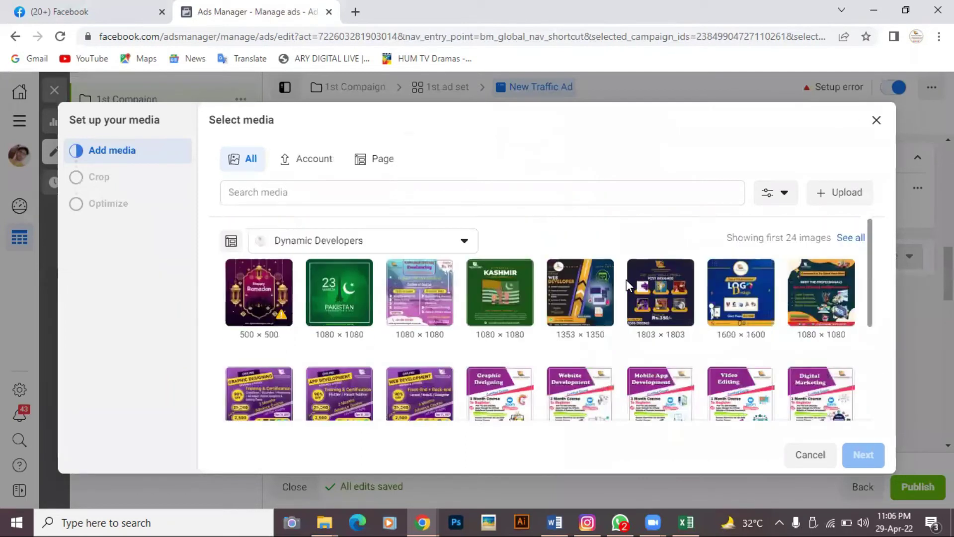
pyautogui.scroll(-4, 624, 336)
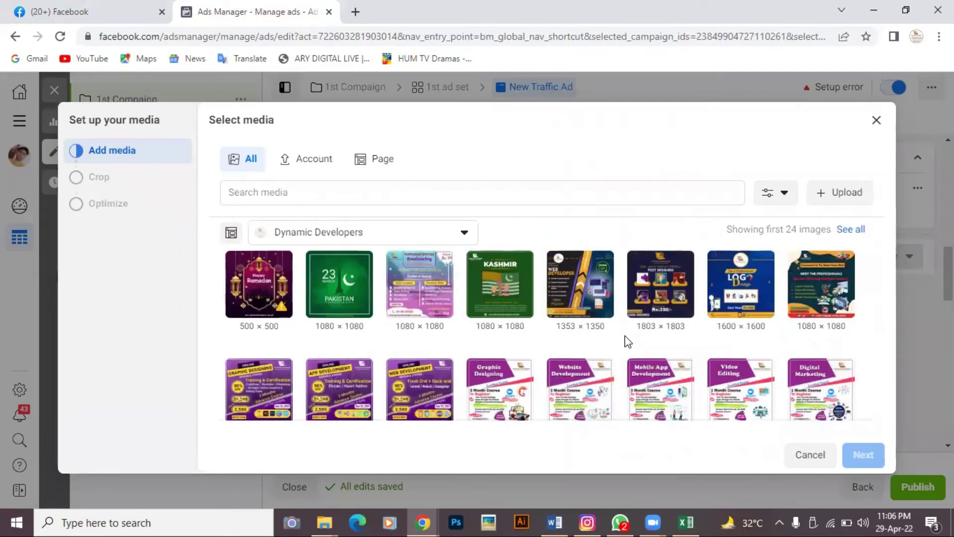
pyautogui.scroll(5, 624, 335)
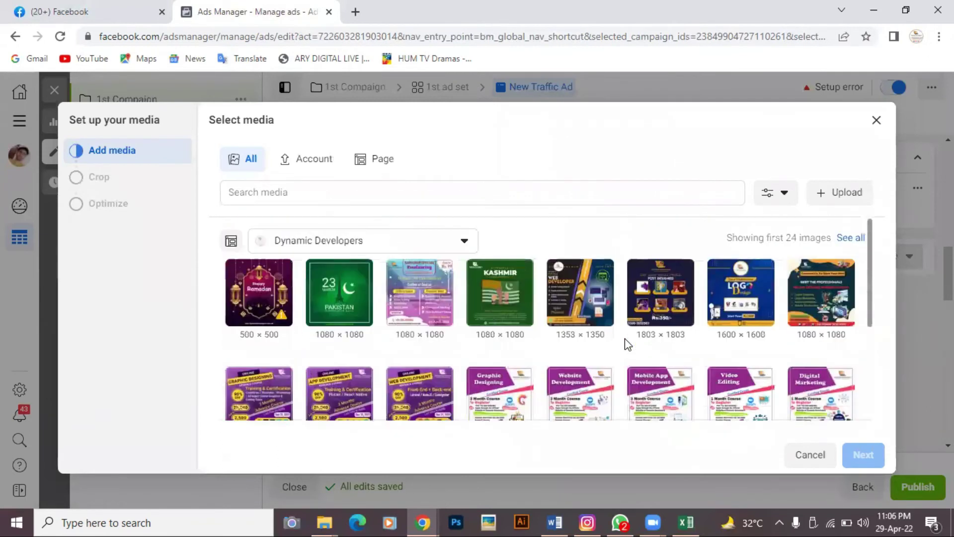
pyautogui.click(833, 194)
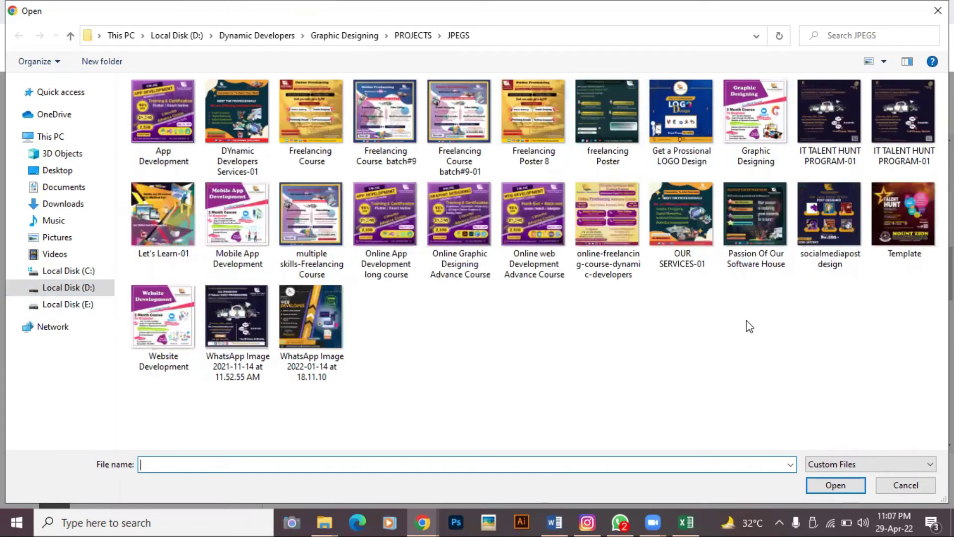
pyautogui.click(748, 215)
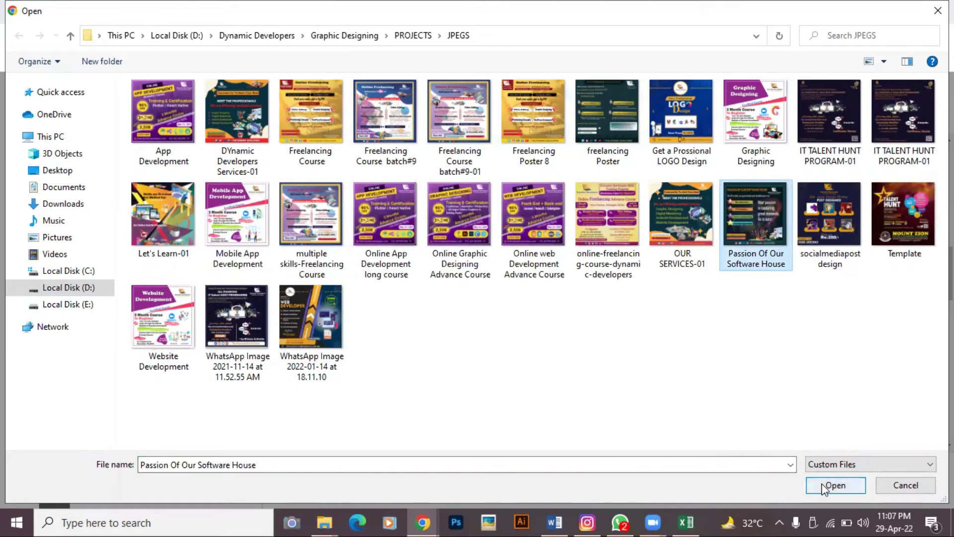
pyautogui.click(834, 485)
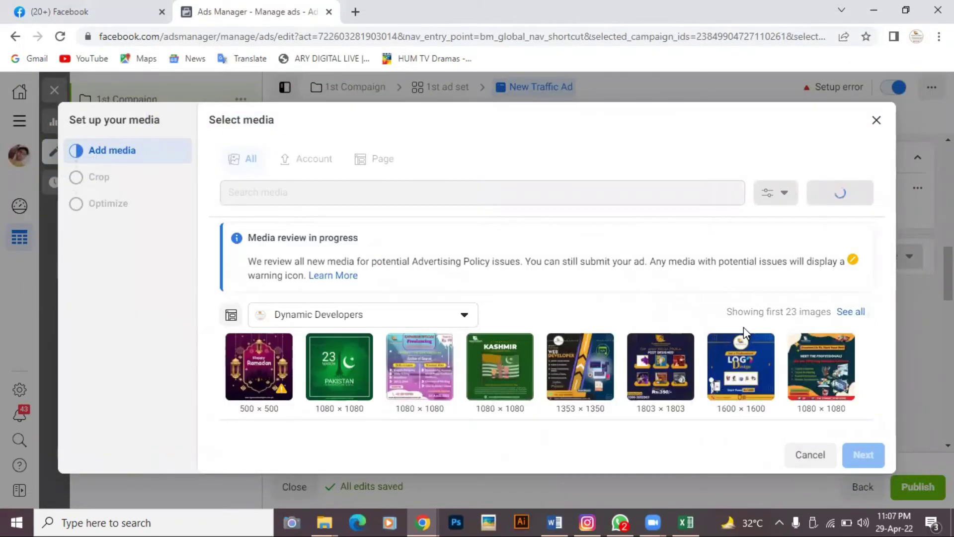
pyautogui.scroll(-3, 743, 327)
pyautogui.scroll(3, 743, 327)
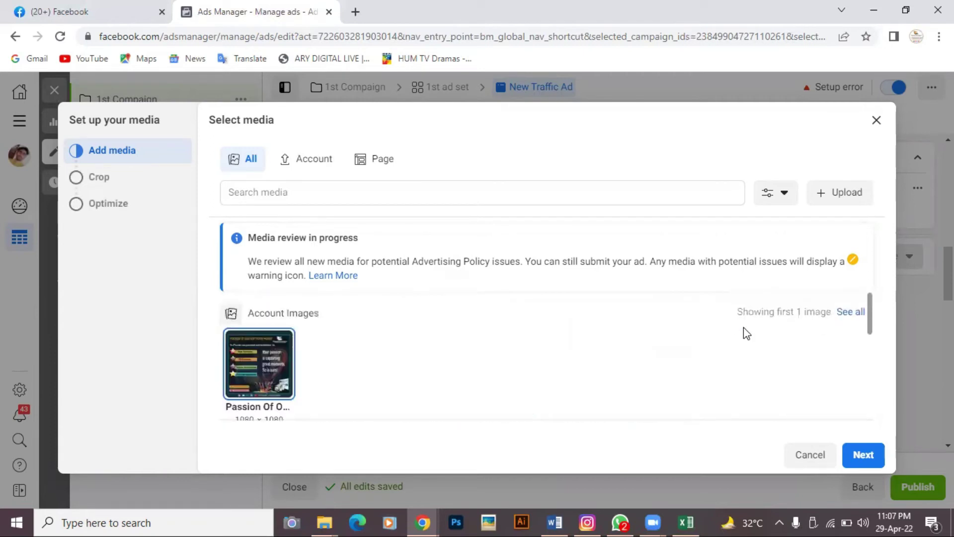
# Keep the original crop for all placement groups and finish the media setup with enhancements allowed.
pyautogui.click(864, 456)
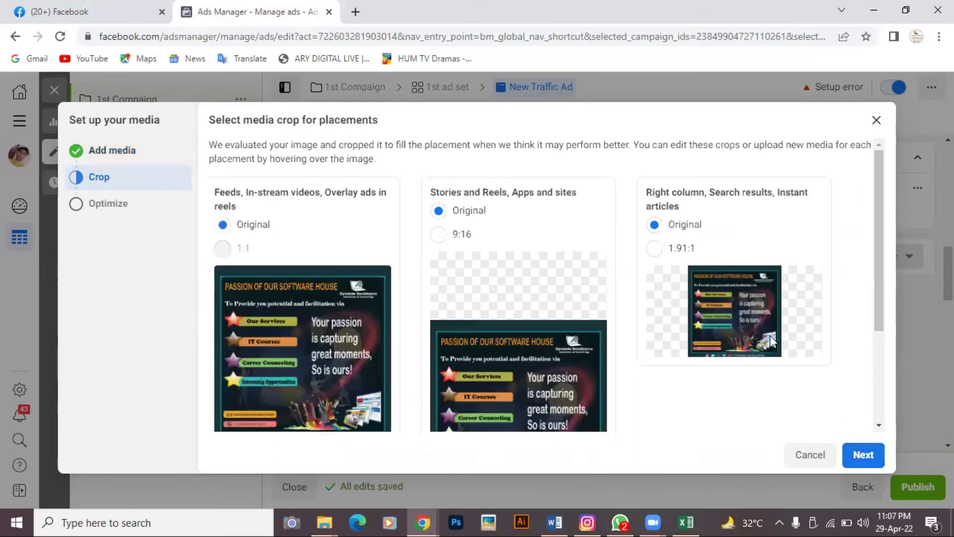
pyautogui.scroll(-1, 708, 397)
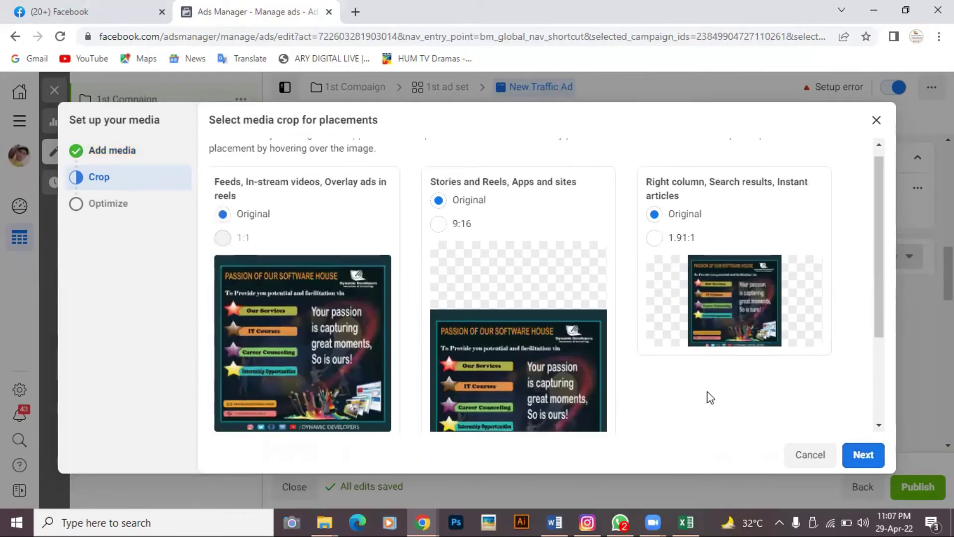
pyautogui.scroll(-1, 709, 398)
pyautogui.scroll(2, 710, 397)
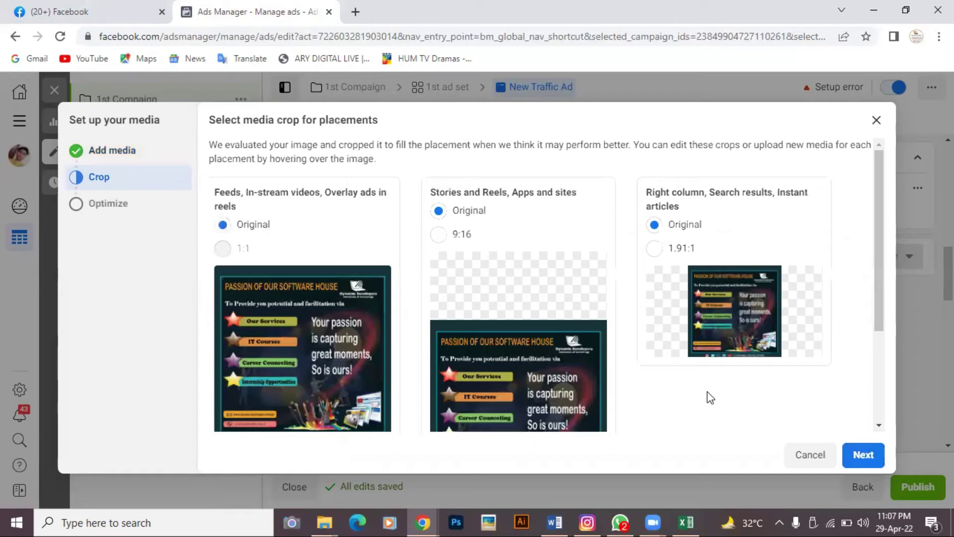
pyautogui.click(863, 456)
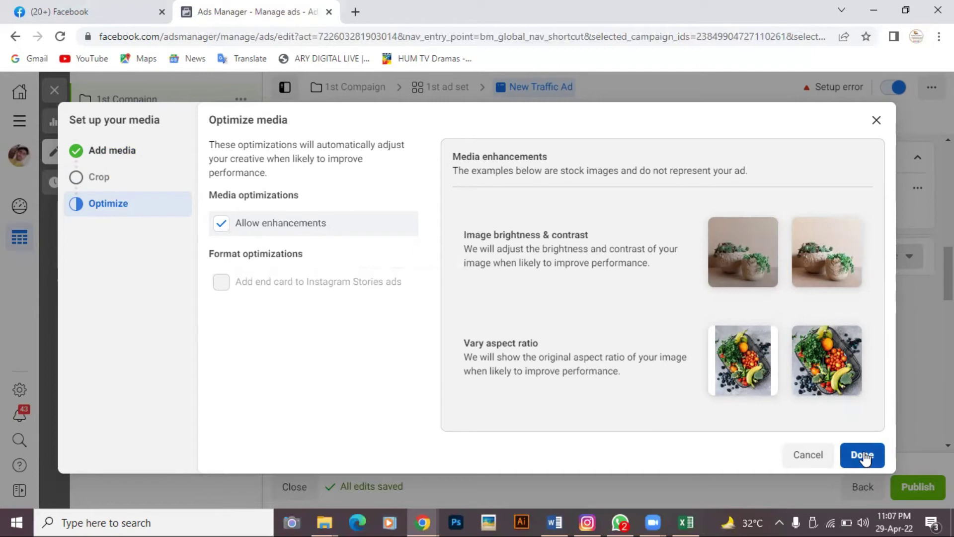
pyautogui.click(863, 457)
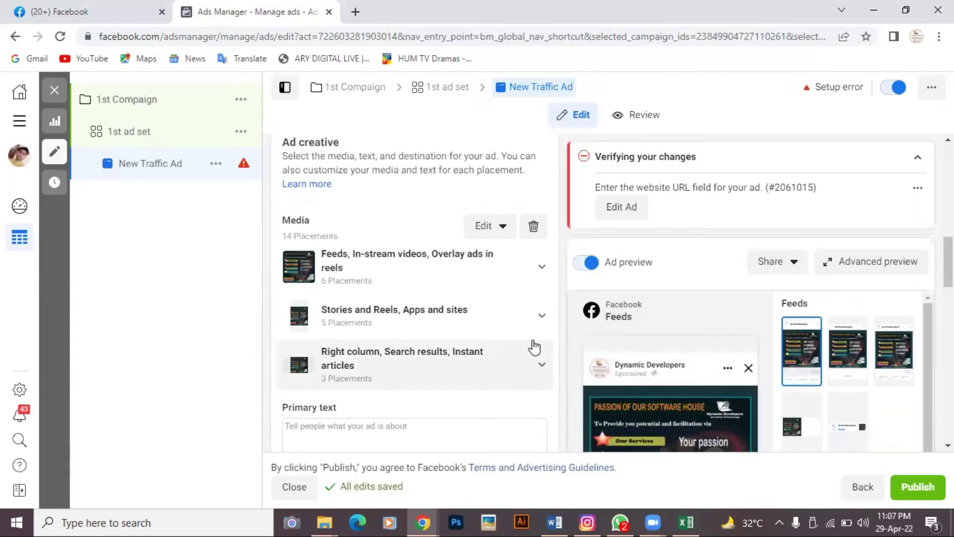
# Activate the ad's primary text, switch to the Dynamic posts document in Word and search it for "passion".
pyautogui.scroll(-3, 535, 347)
pyautogui.scroll(5, 533, 339)
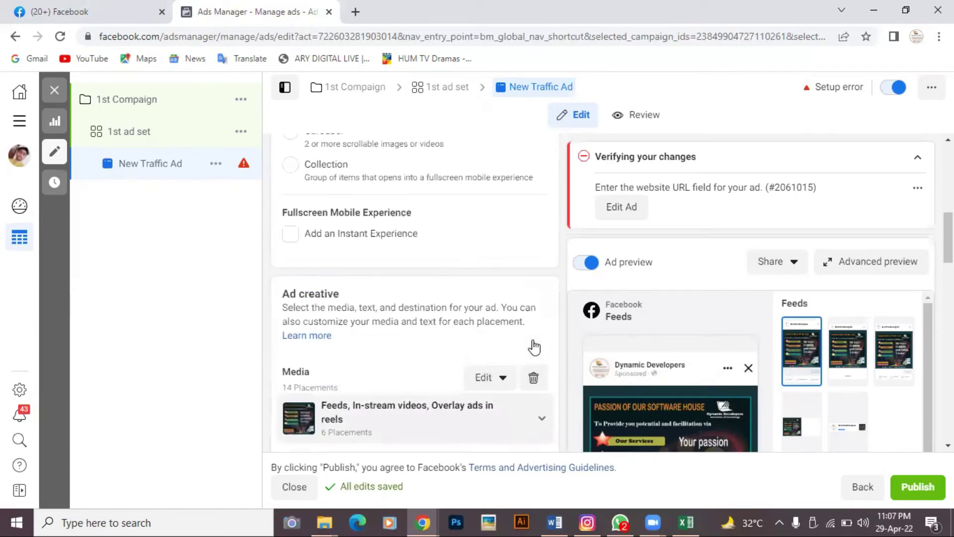
pyautogui.scroll(1, 534, 347)
pyautogui.scroll(-6, 534, 347)
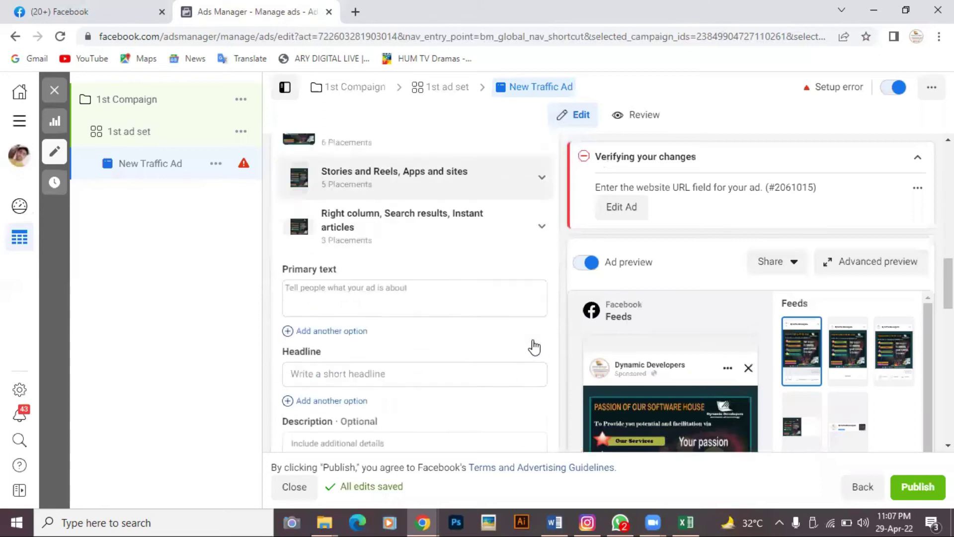
pyautogui.scroll(-1, 535, 348)
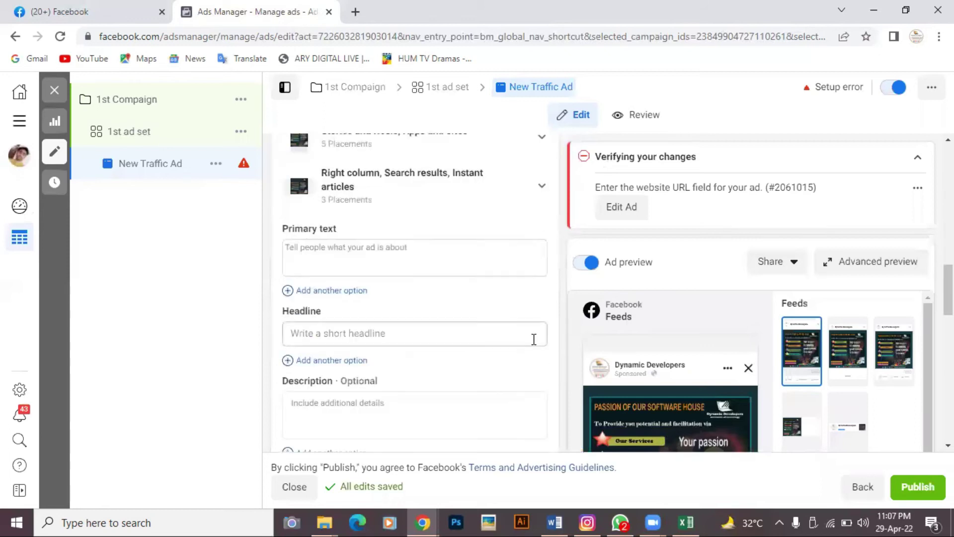
pyautogui.click(401, 248)
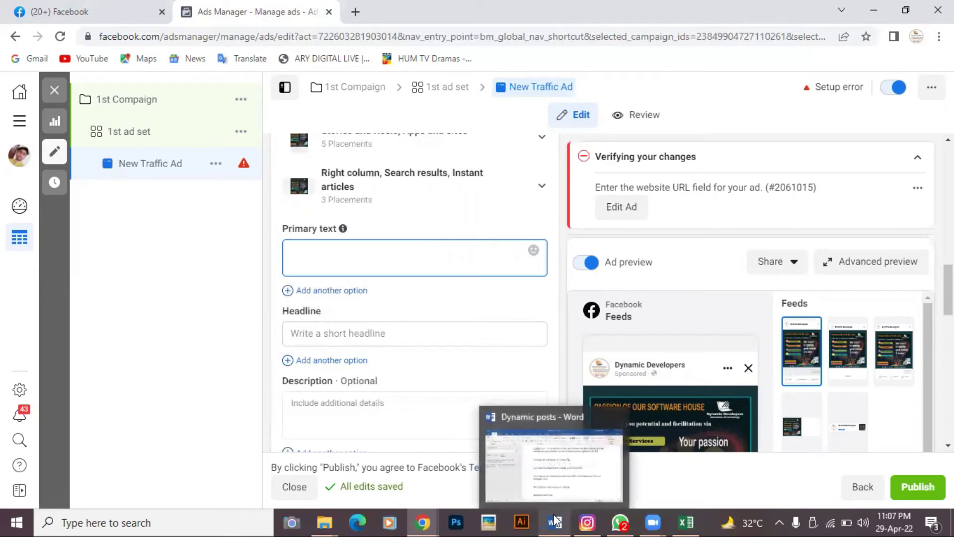
pyautogui.click(558, 470)
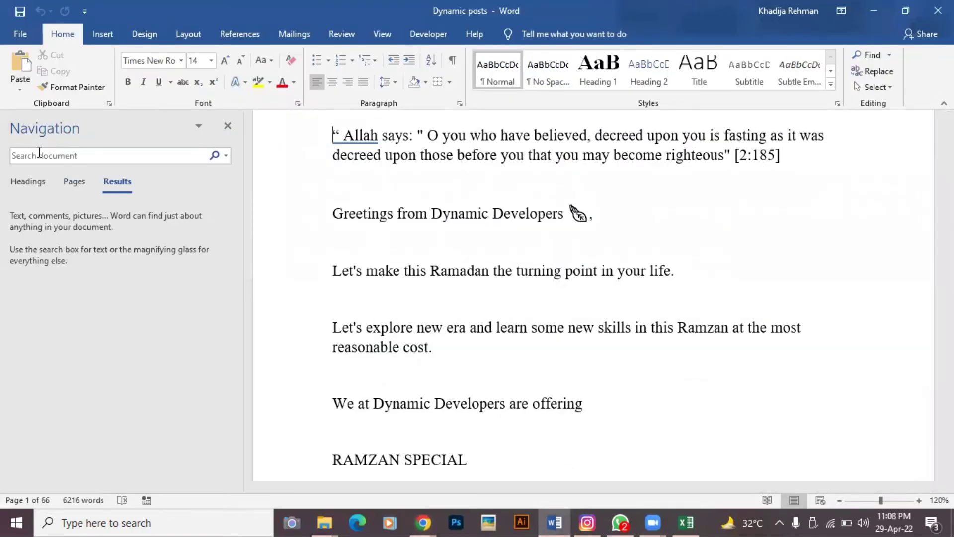
pyautogui.click(40, 156)
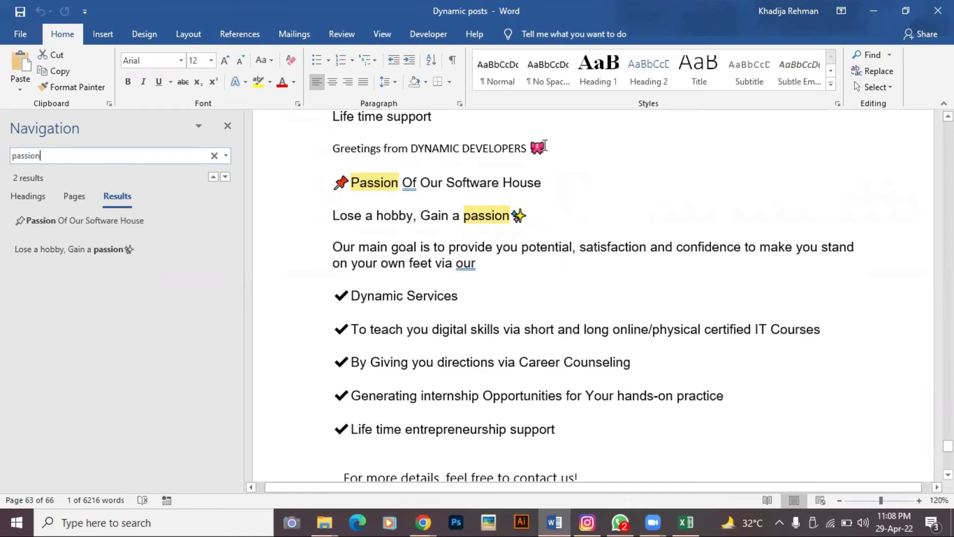
# Copy the line "Greetings from DYNAMIC DEVELOPERS 🎀" above the "Passion Of Our Software House" heading.
pyautogui.click(328, 149)
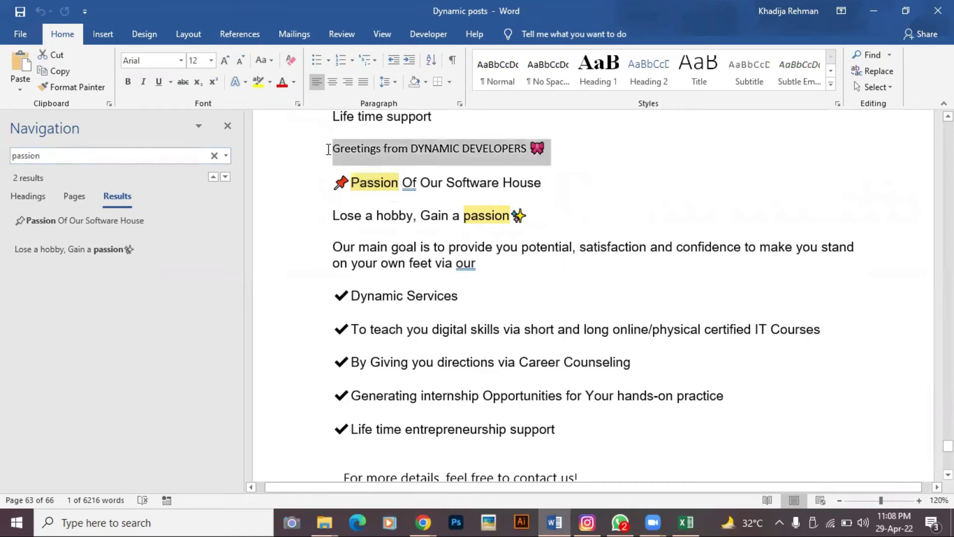
pyautogui.tripleClick(338, 149)
pyautogui.hotkey('ctrl', 'c')
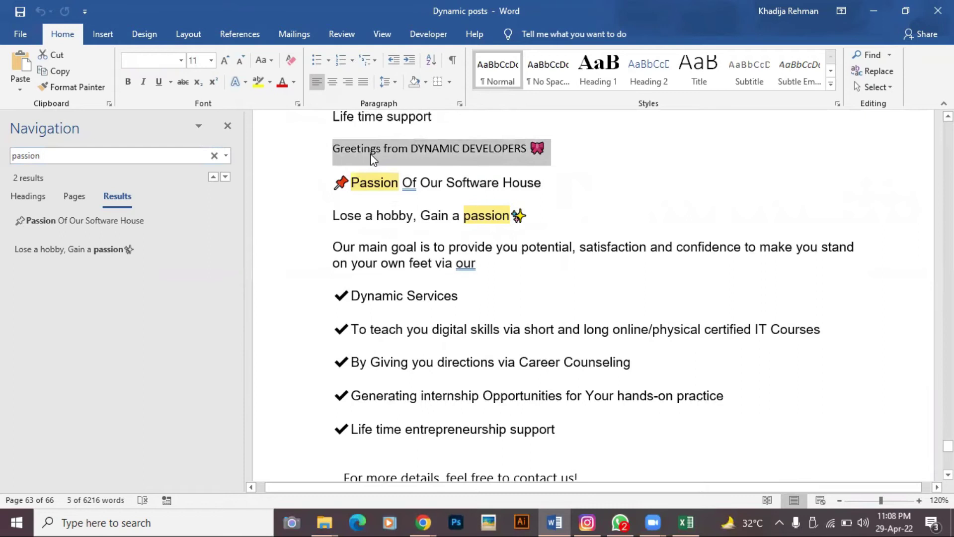
pyautogui.rightClick(371, 155)
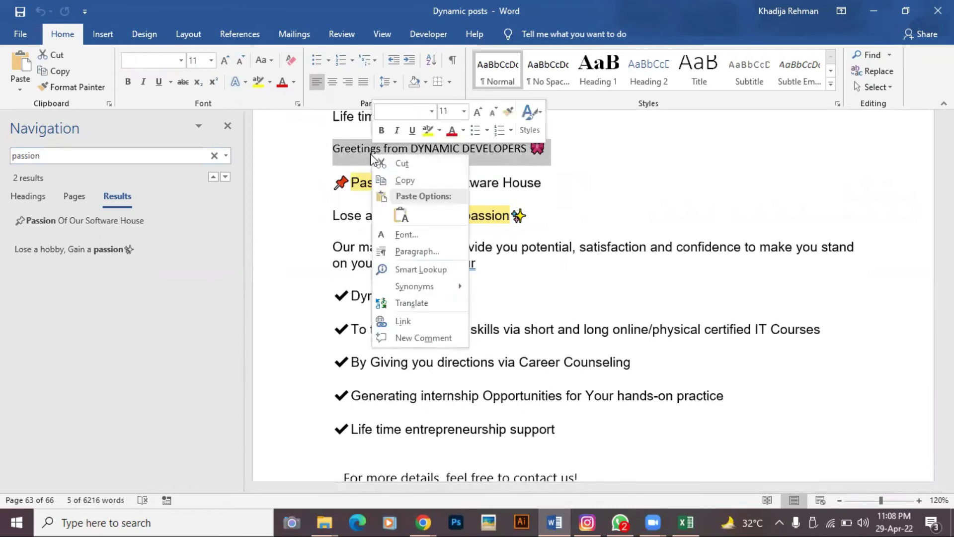
pyautogui.click(410, 181)
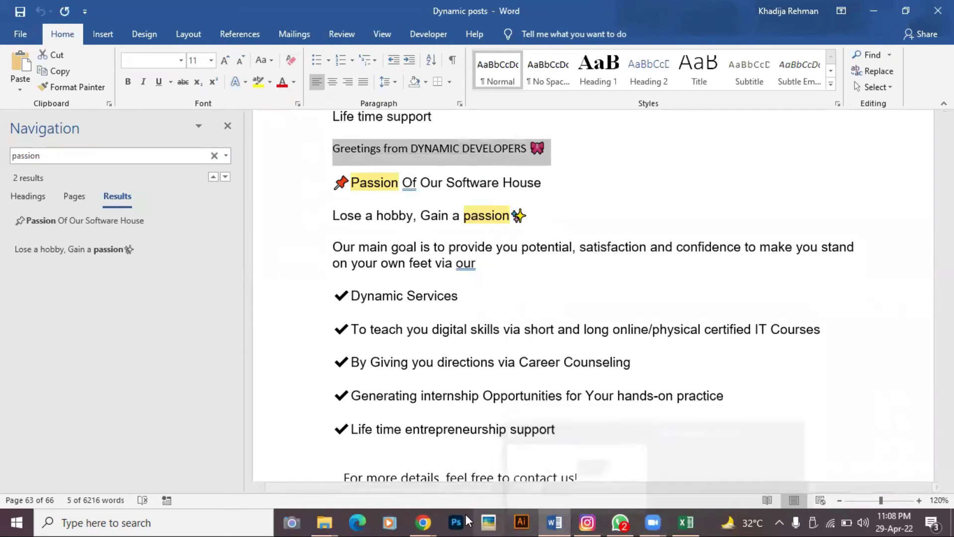
# Switch back to Ads Manager in Chrome and paste the copied greeting line as the ad's primary text.
pyautogui.moveTo(423, 522)
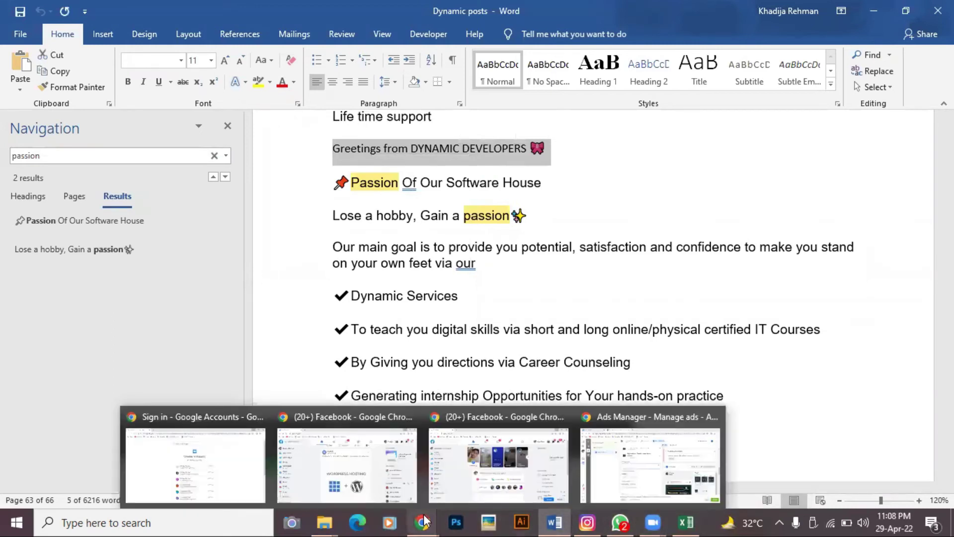
pyautogui.click(603, 490)
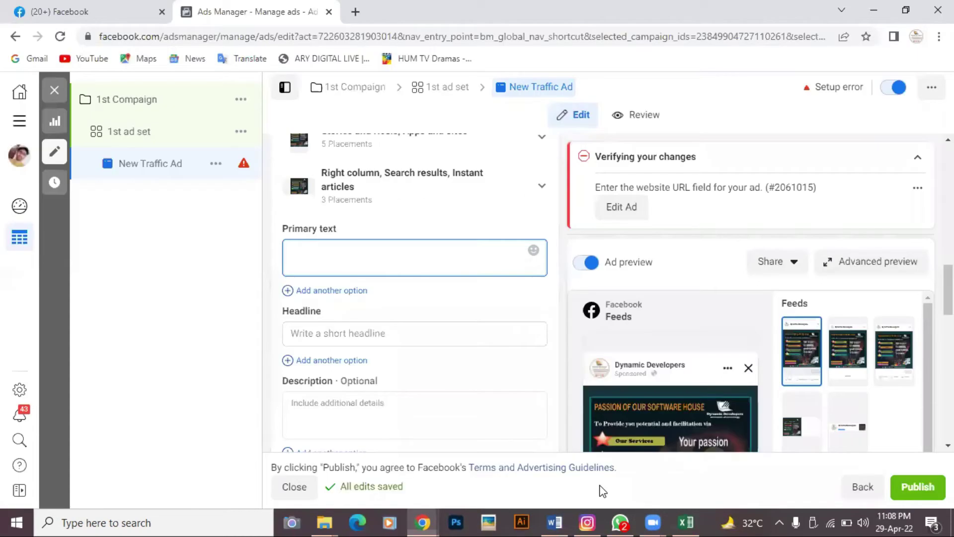
pyautogui.rightClick(356, 254)
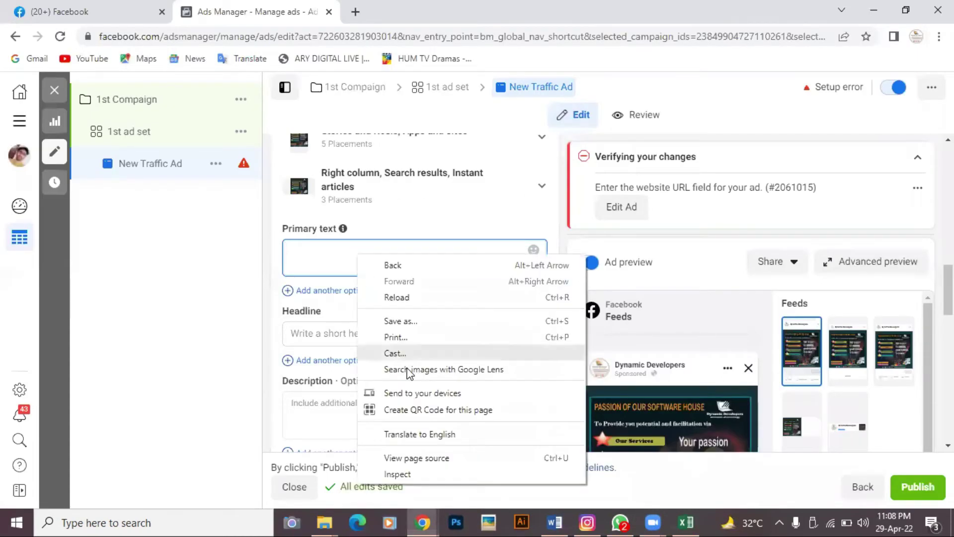
pyautogui.click(298, 245)
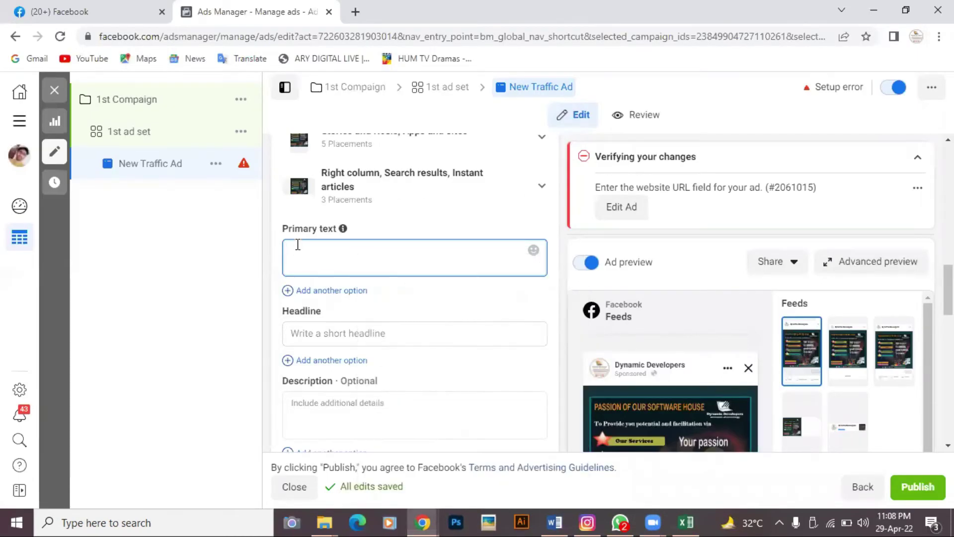
pyautogui.rightClick(297, 245)
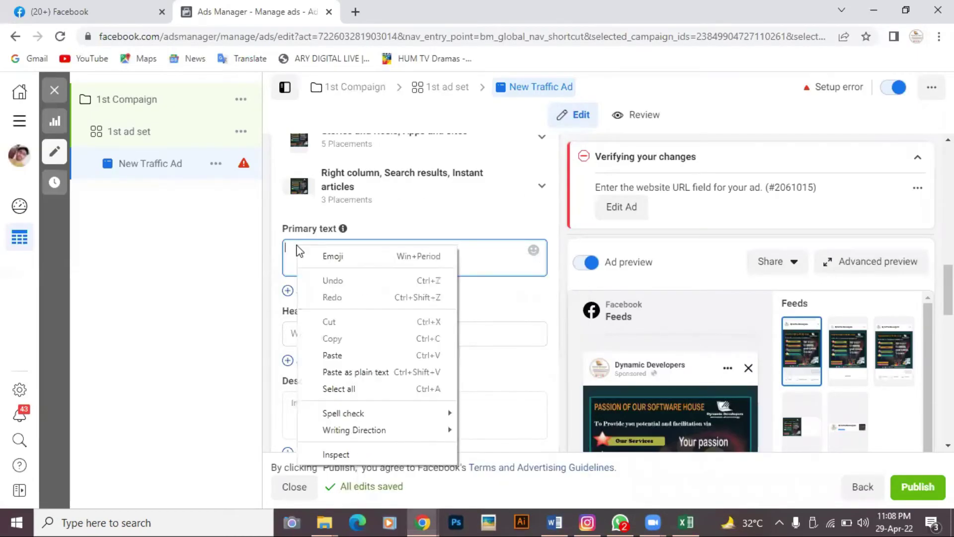
pyautogui.click(328, 355)
# Activate the ad's headline, switch to the Dynamic posts document in Word and copy the line "📌Passion Of Our Software House".
pyautogui.scroll(-3, 440, 262)
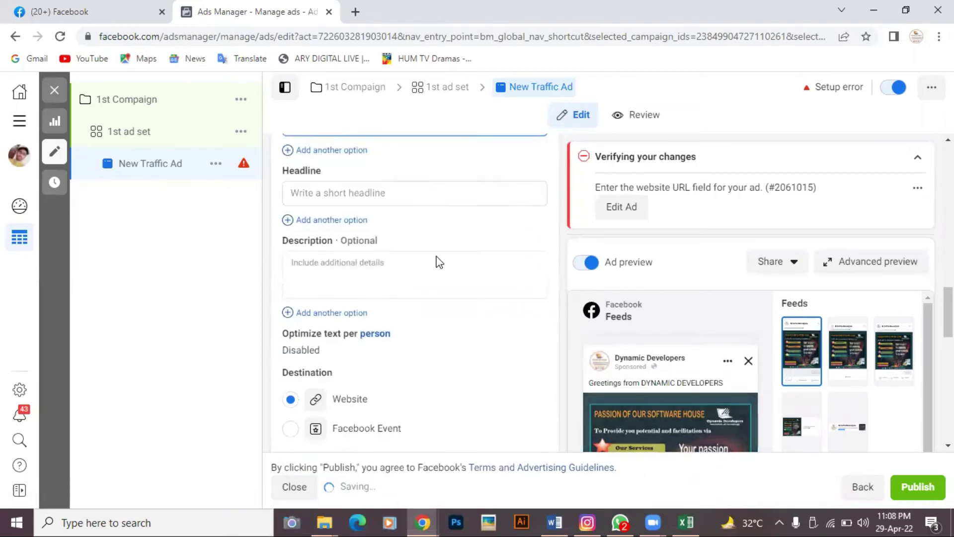
pyautogui.scroll(2, 440, 262)
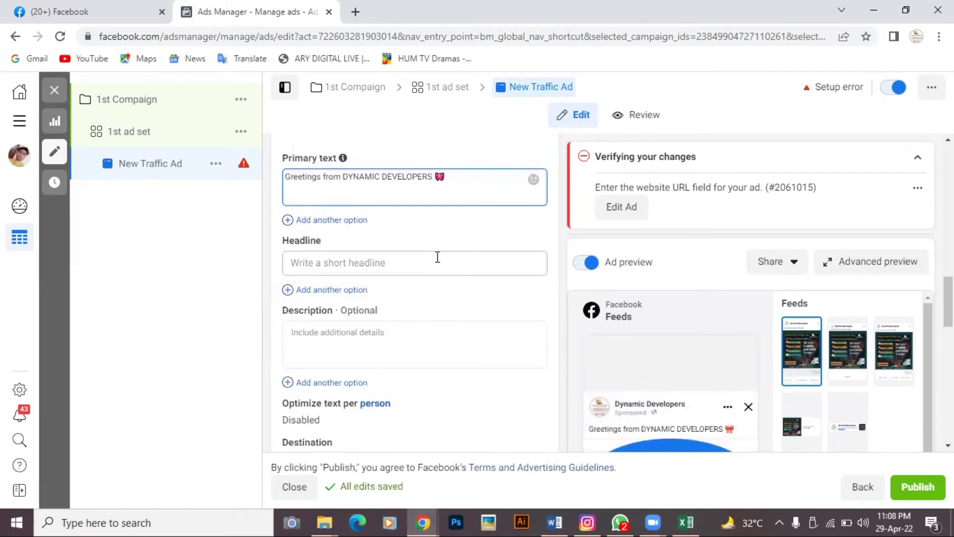
pyautogui.click(362, 263)
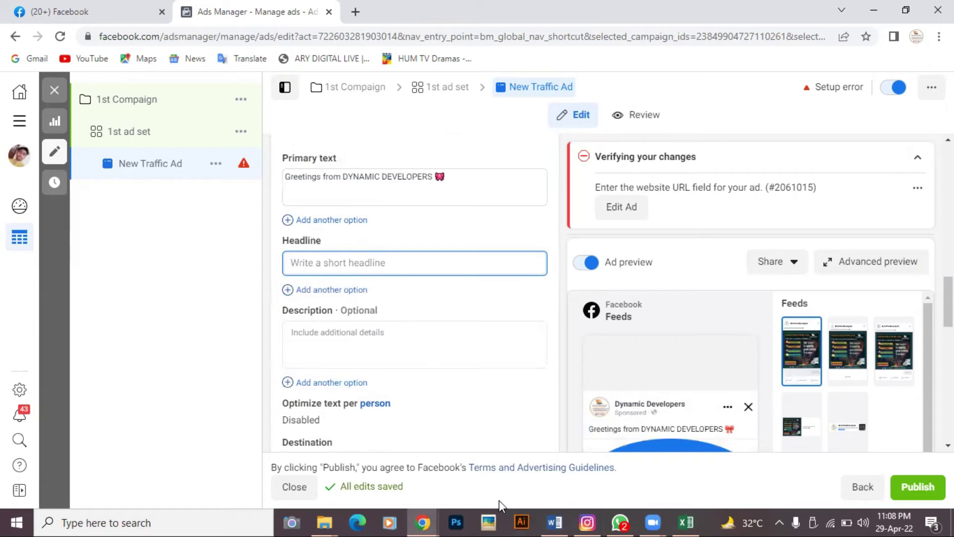
pyautogui.moveTo(555, 521)
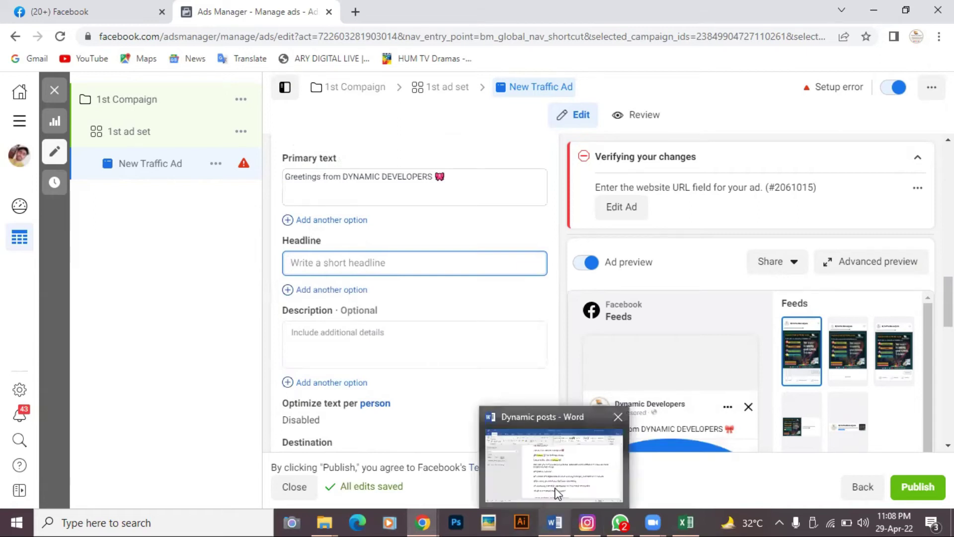
pyautogui.click(554, 467)
pyautogui.click(612, 187)
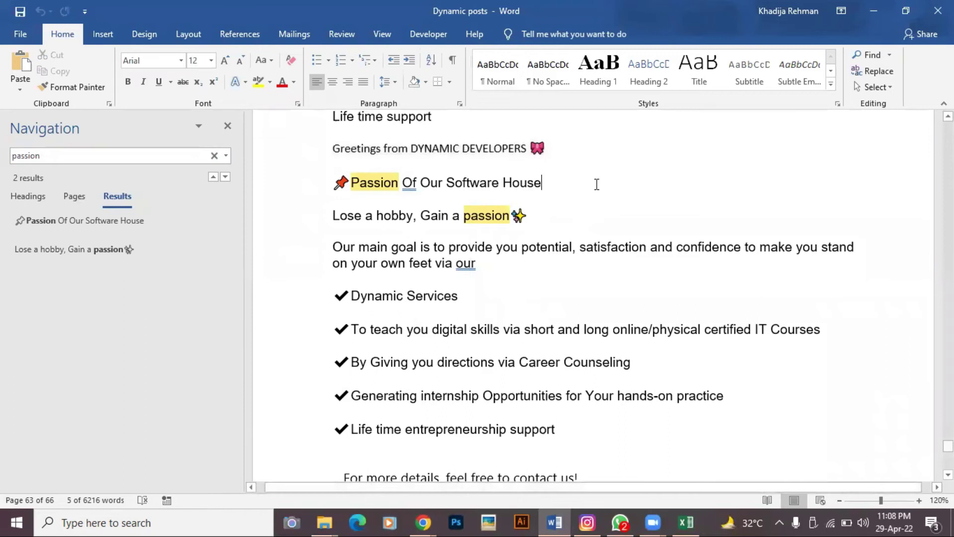
pyautogui.moveTo(333, 184); pyautogui.dragTo(549, 185)
pyautogui.rightClick(467, 193)
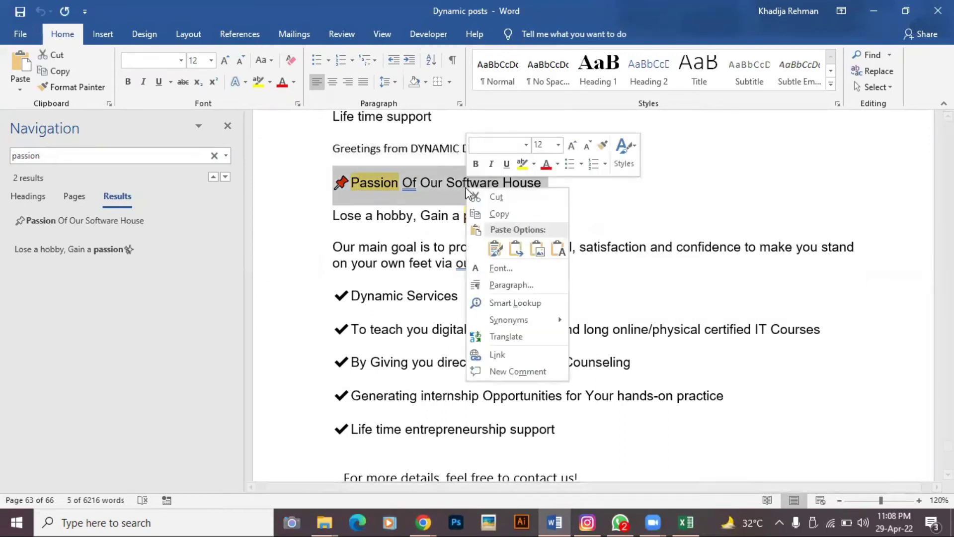
pyautogui.click(496, 215)
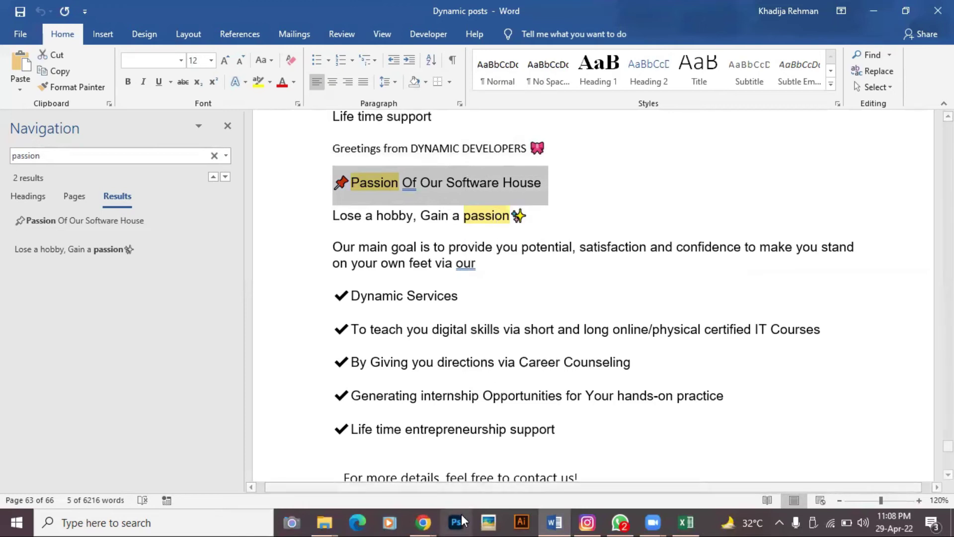
# Switch back to Ads Manager in Chrome and paste the copied line as the ad's headline.
pyautogui.moveTo(426, 520)
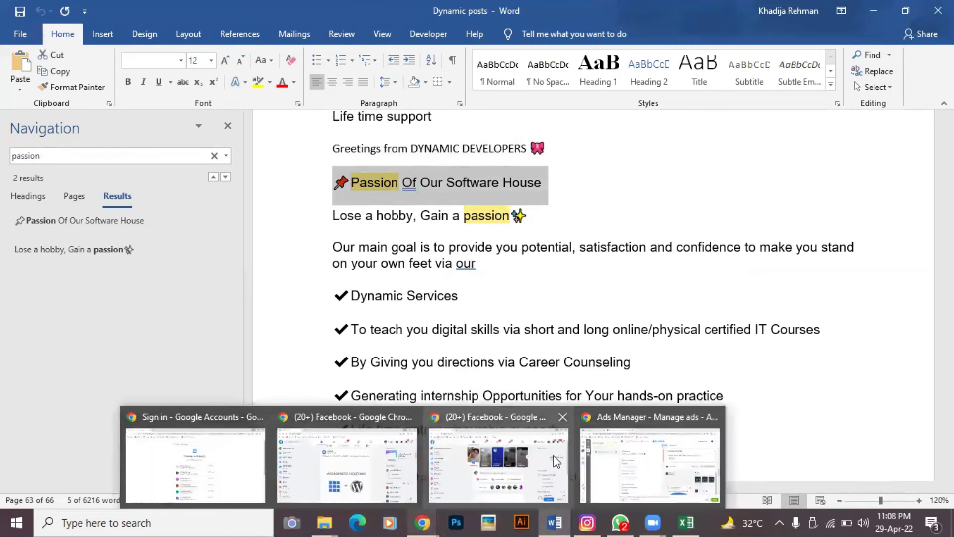
pyautogui.click(645, 464)
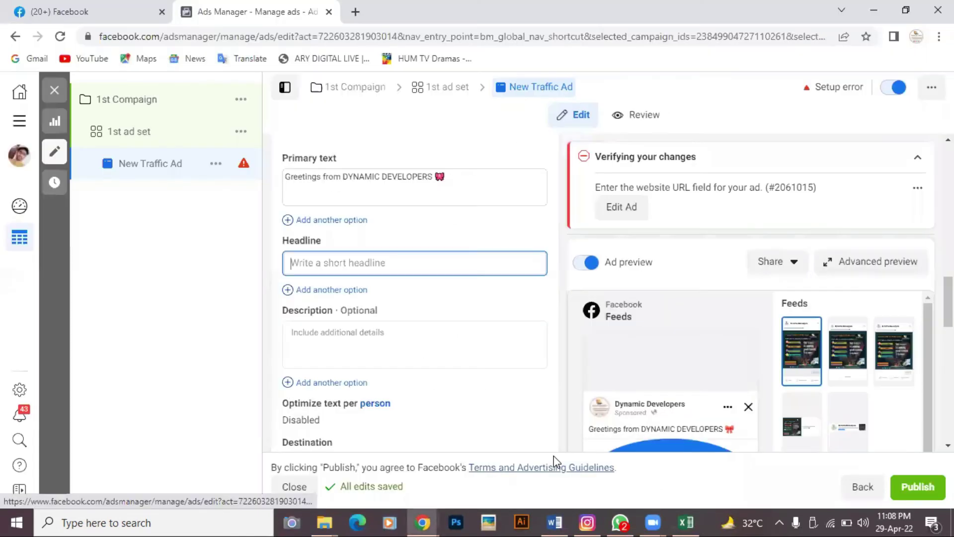
pyautogui.rightClick(359, 263)
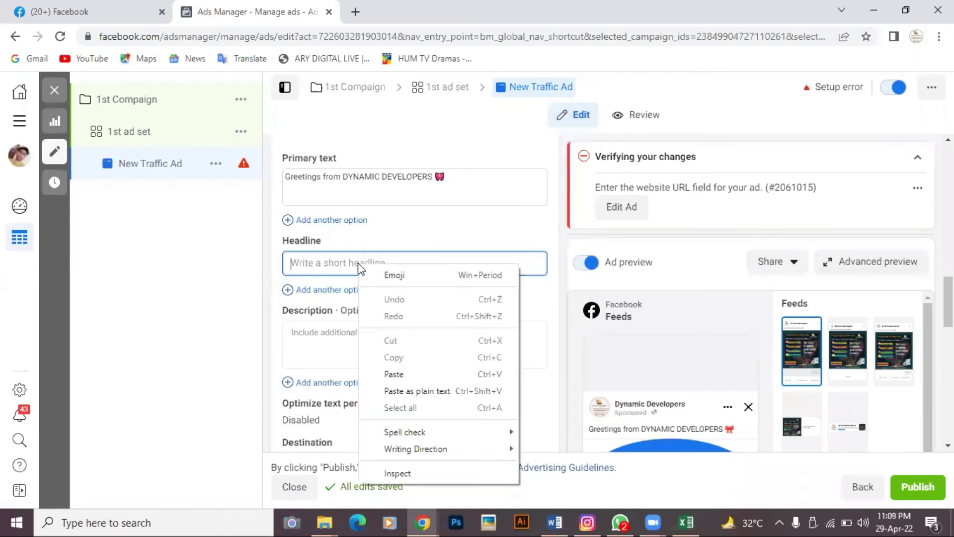
pyautogui.click(393, 374)
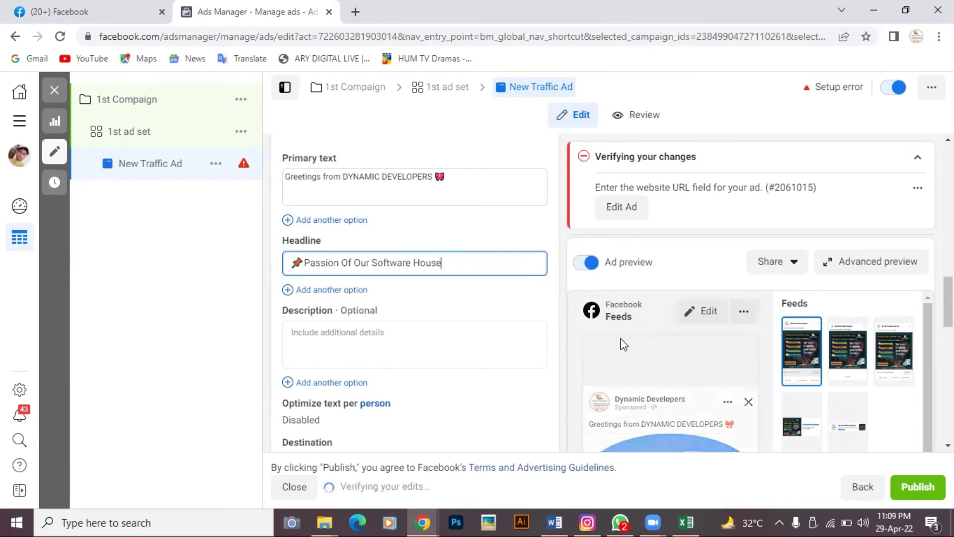
# Switch to the Dynamic posts document in Word and copy the text from "Our main goal is" through "One of the best software house in Pakistan".
pyautogui.scroll(-2, 622, 343)
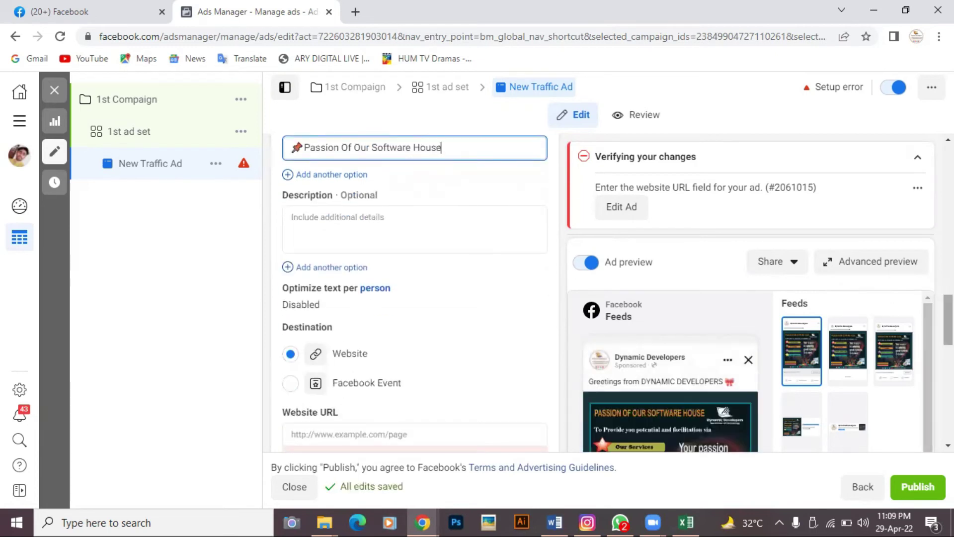
pyautogui.scroll(-10, 612, 294)
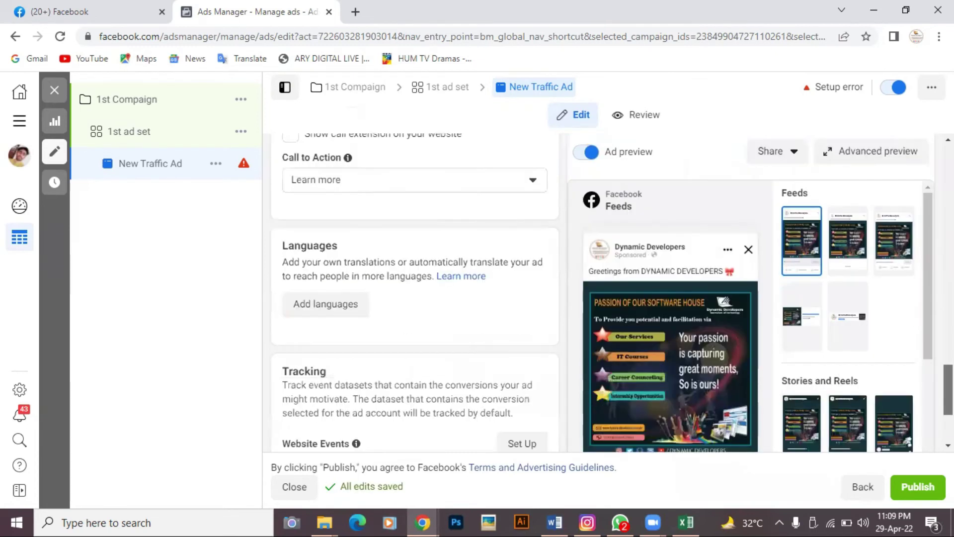
pyautogui.scroll(3, 663, 242)
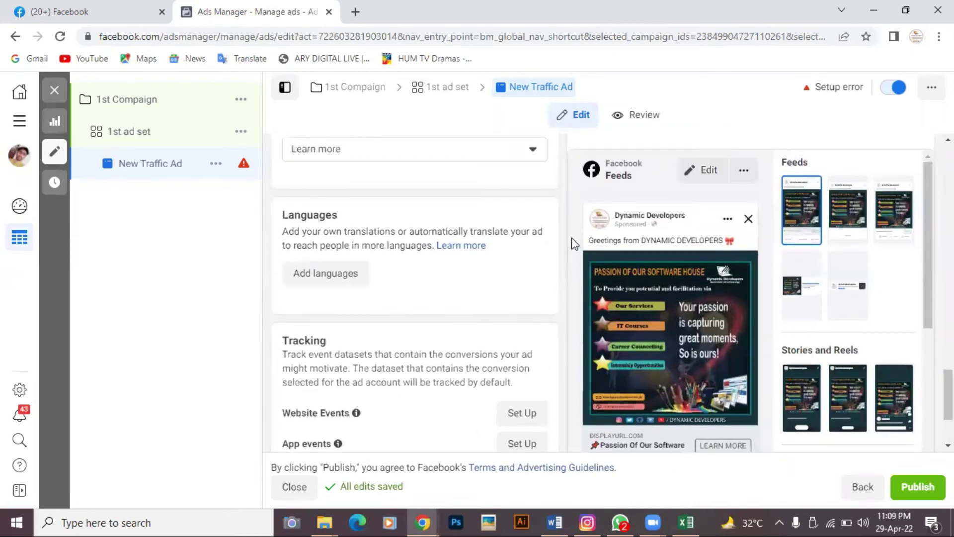
pyautogui.scroll(-1, 663, 241)
pyautogui.scroll(-2, 611, 342)
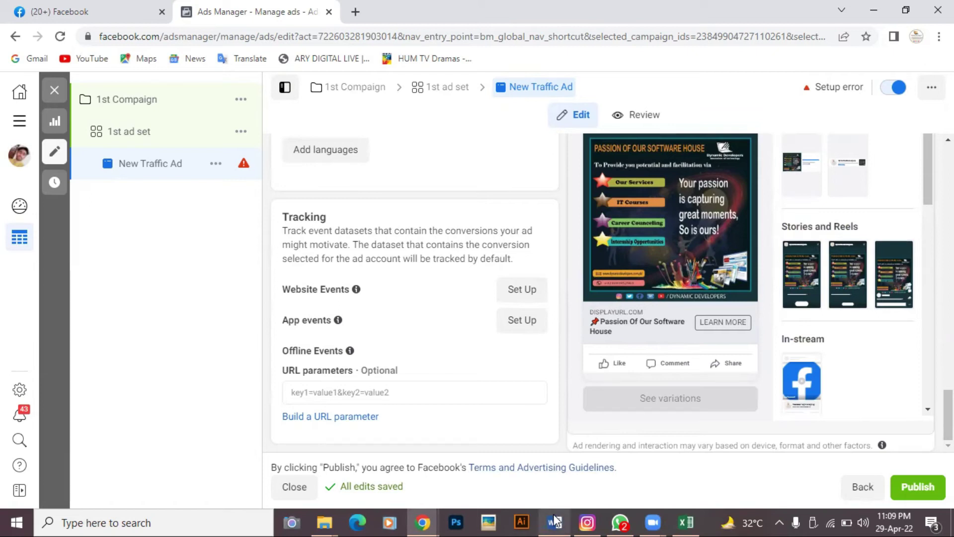
pyautogui.moveTo(555, 521)
pyautogui.click(565, 489)
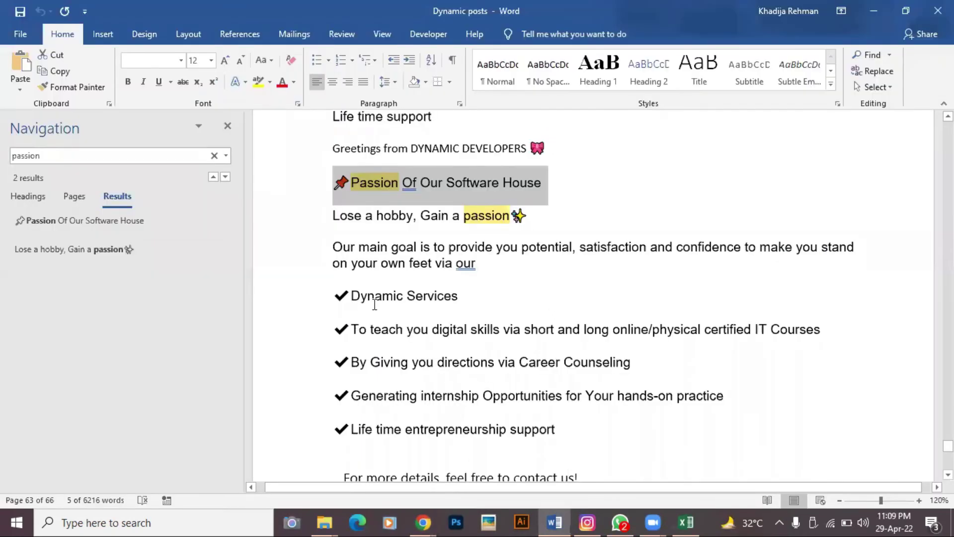
pyautogui.click(304, 254)
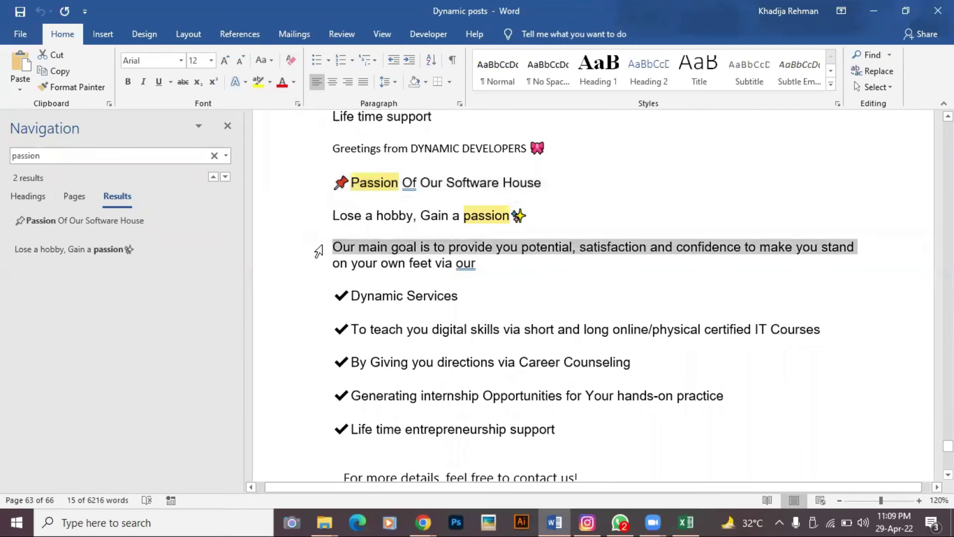
pyautogui.click(633, 193)
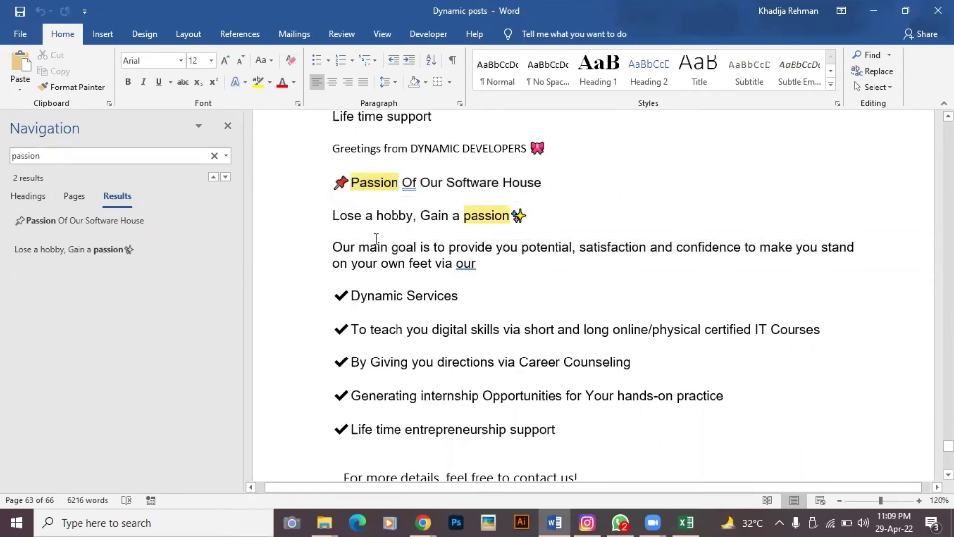
pyautogui.moveTo(333, 244); pyautogui.dragTo(610, 229)
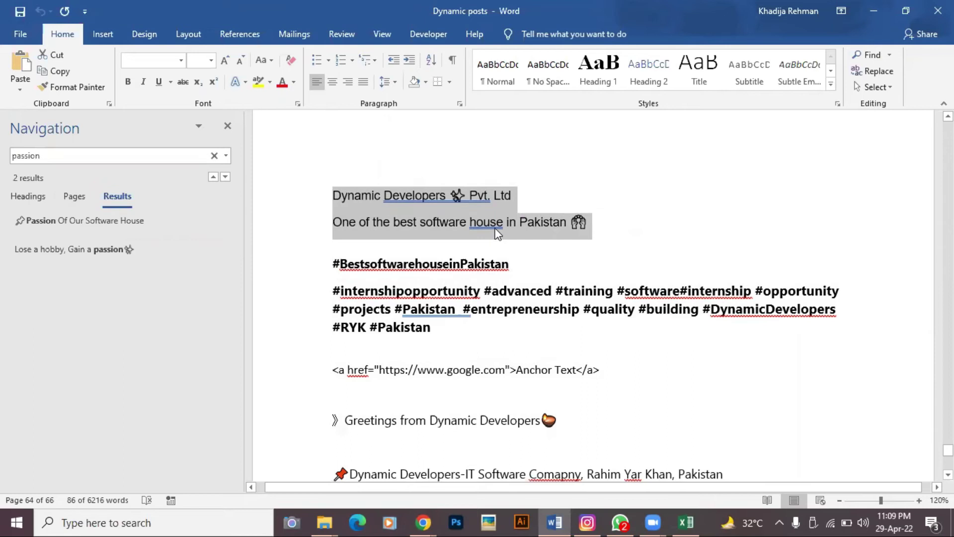
pyautogui.rightClick(497, 232)
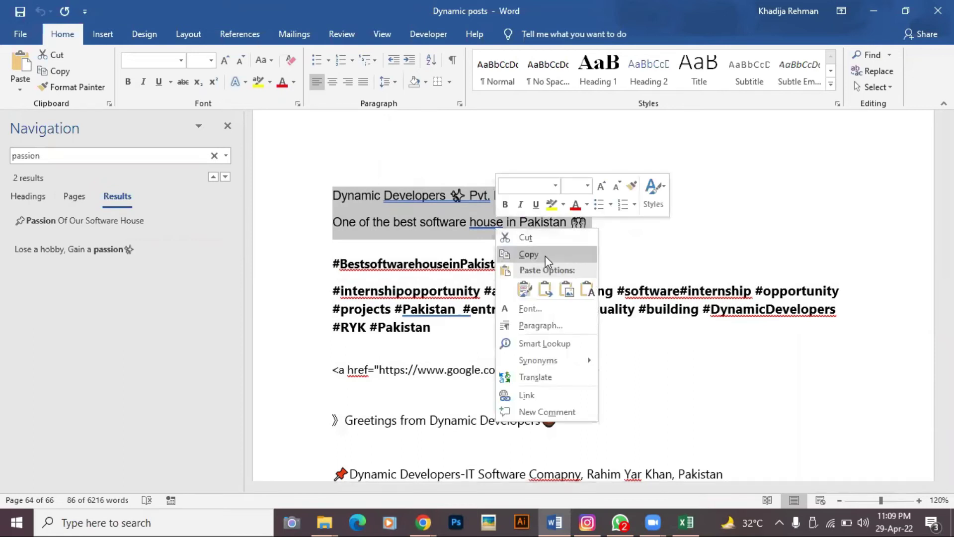
pyautogui.click(528, 254)
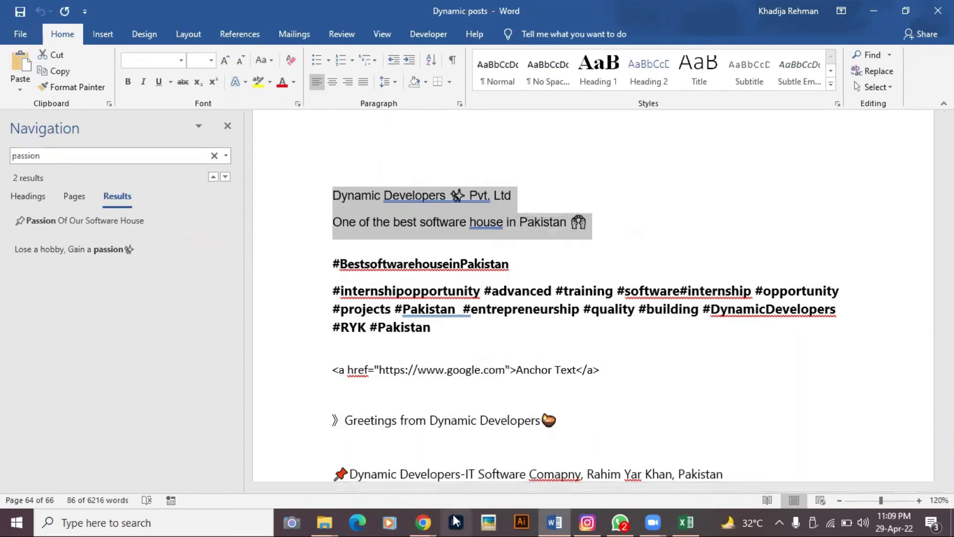
# Switch back to Ads Manager in Chrome and paste the copied goal, services and contact text as the ad's description.
pyautogui.moveTo(422, 520)
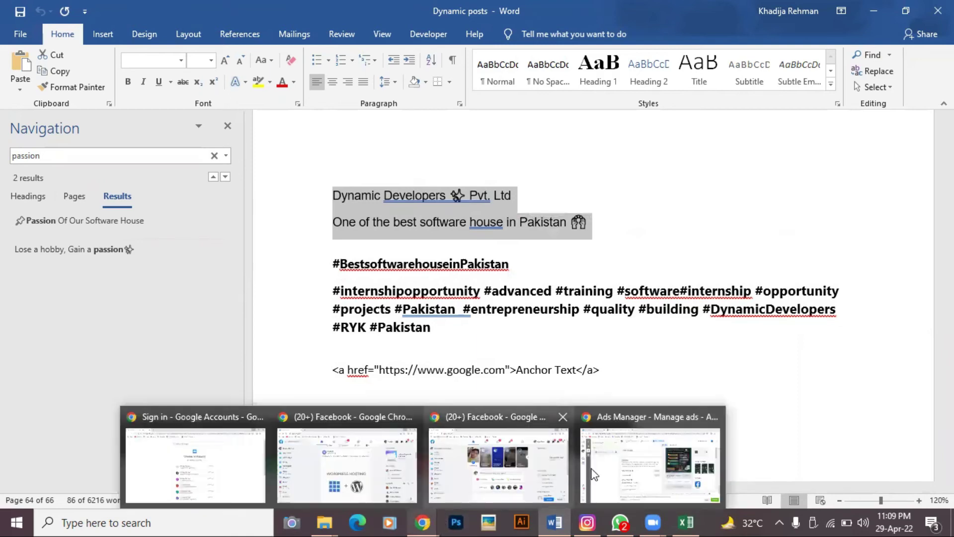
pyautogui.click(616, 468)
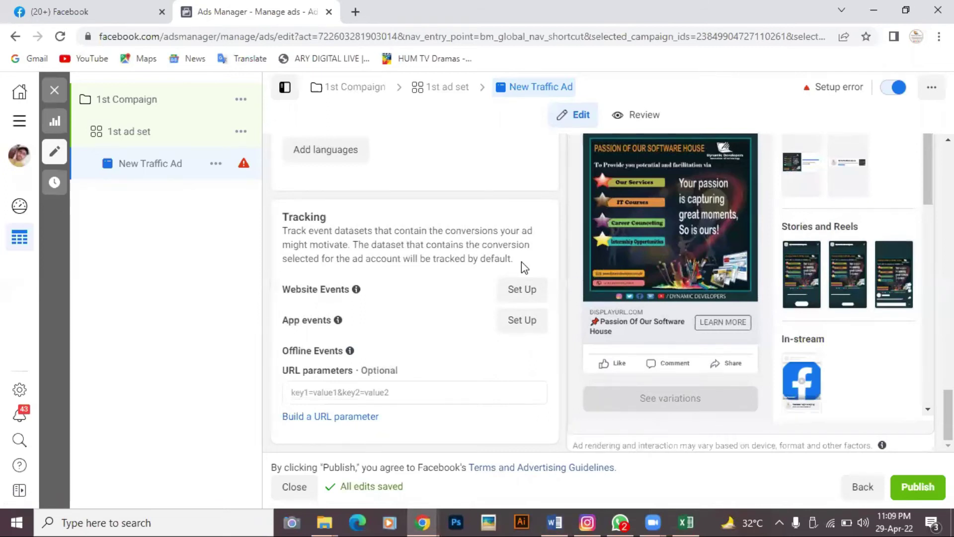
pyautogui.scroll(5, 521, 262)
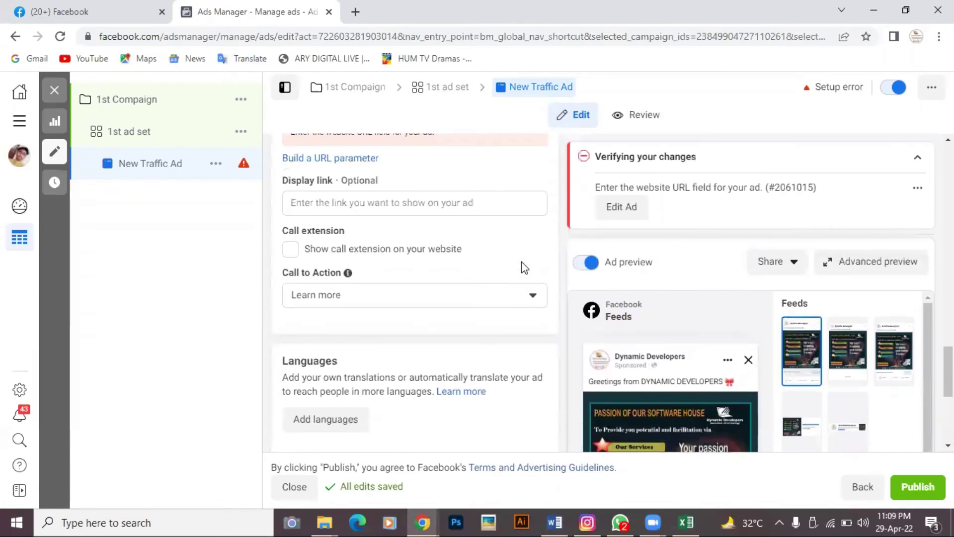
pyautogui.scroll(4, 521, 261)
pyautogui.scroll(3, 521, 261)
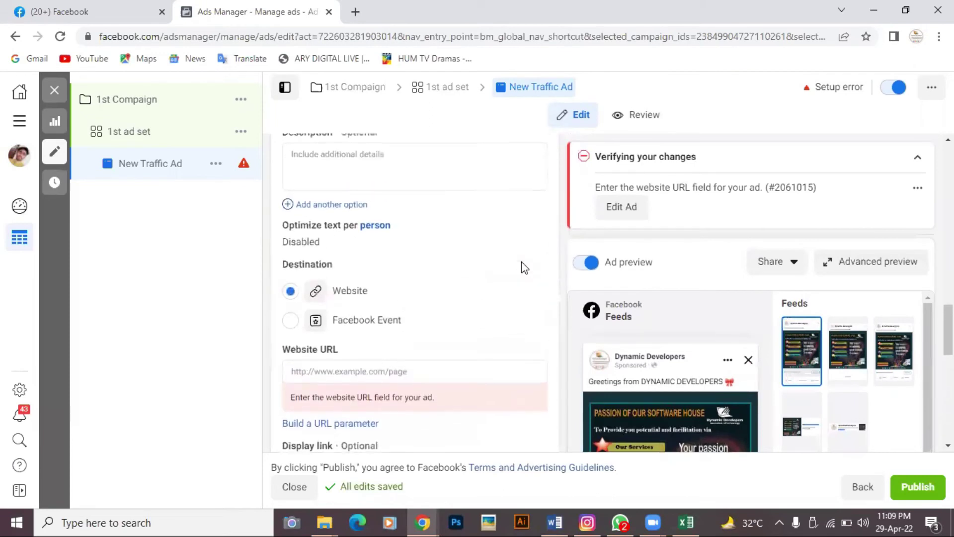
pyautogui.rightClick(327, 285)
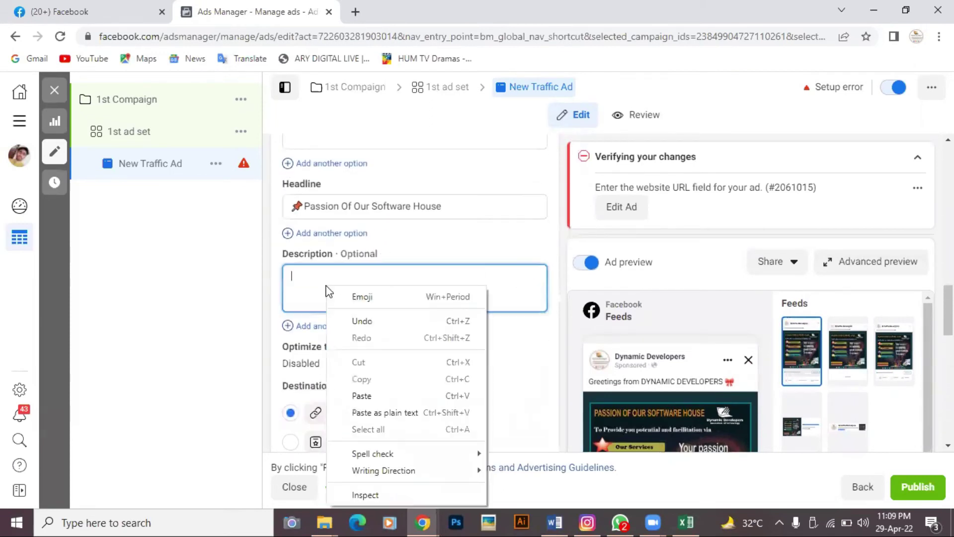
pyautogui.click(361, 396)
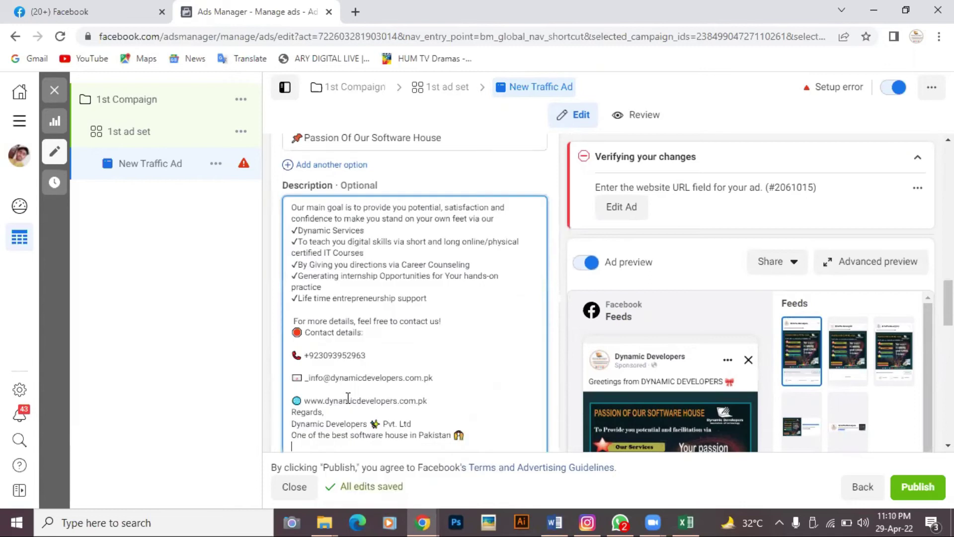
# Activate the ad's website URL, then search Google in a new browser tab for "dynamic developers" and locate the company's website among the results.
pyautogui.scroll(-2, 394, 321)
pyautogui.scroll(-2, 396, 325)
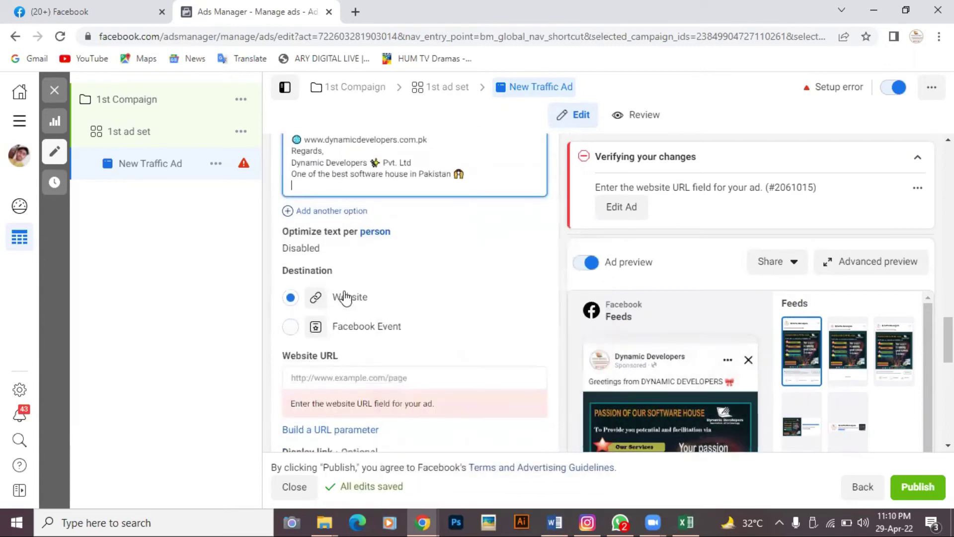
pyautogui.scroll(-3, 345, 297)
pyautogui.click(321, 254)
pyautogui.click(355, 12)
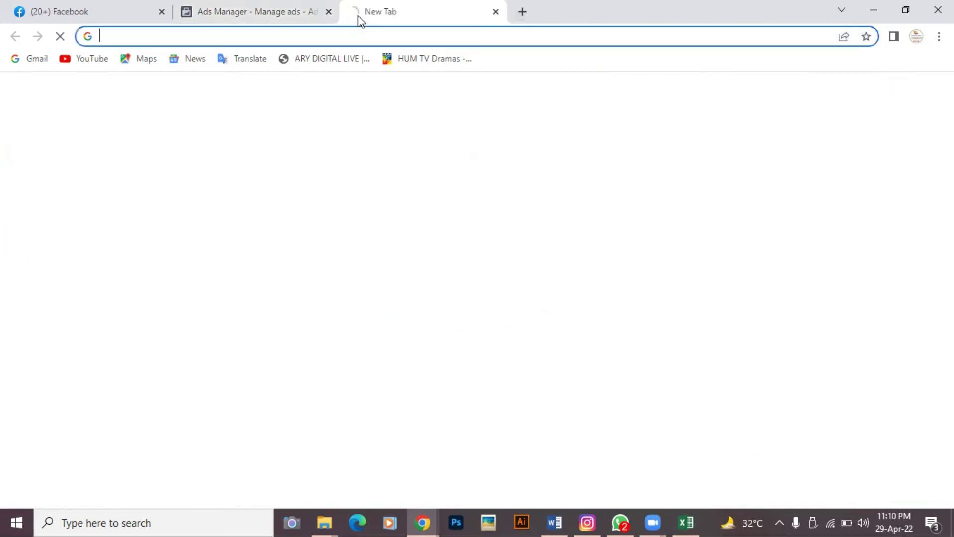
pyautogui.write('dynamicdevelopers.com.pk')
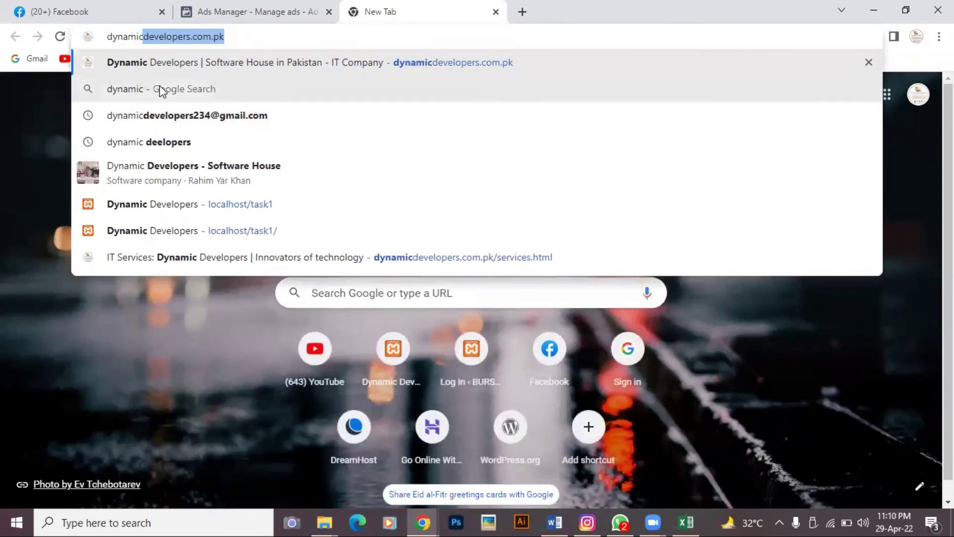
pyautogui.click(159, 143)
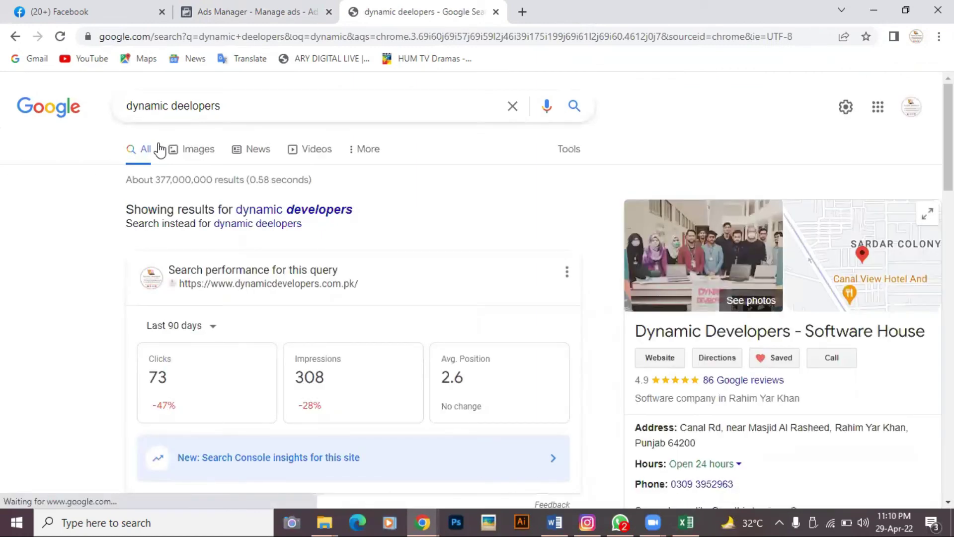
pyautogui.click(226, 114)
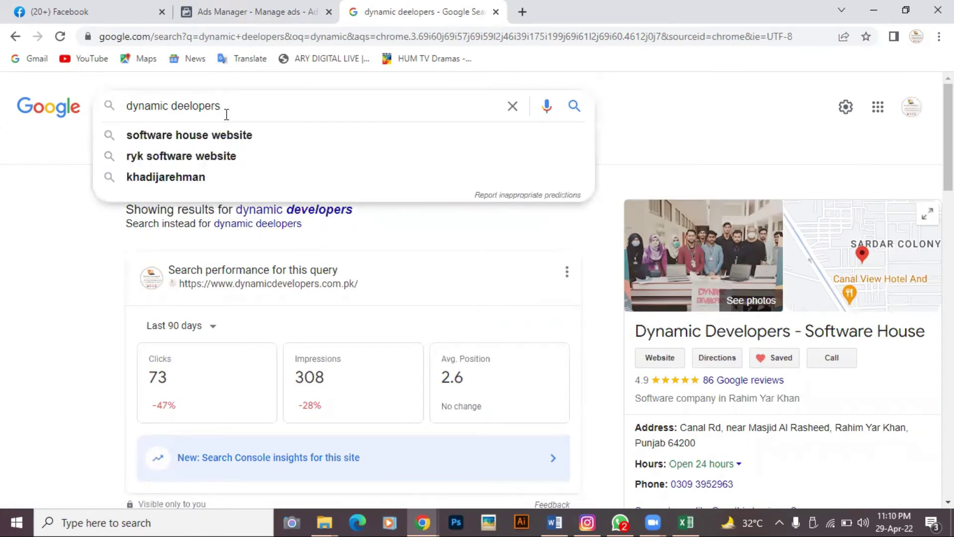
pyautogui.click(255, 211)
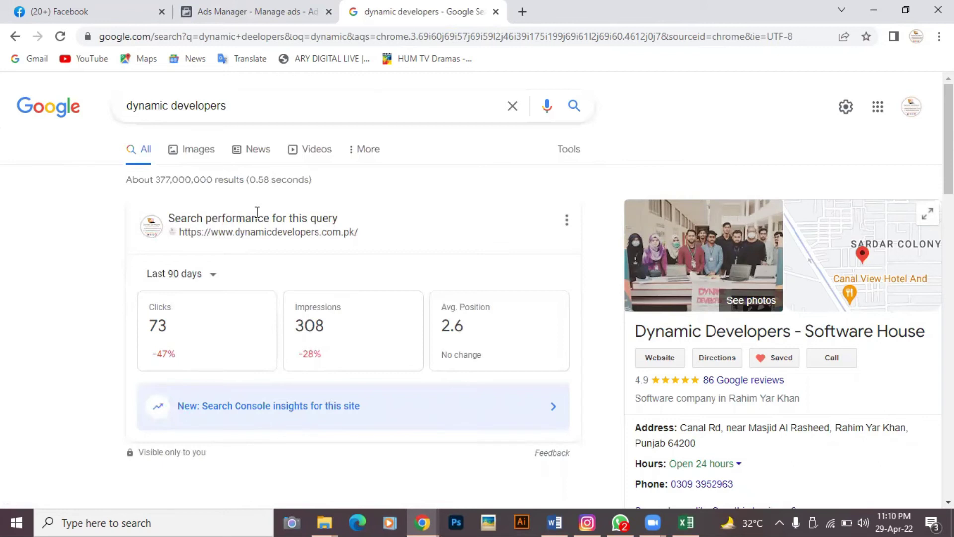
pyautogui.click(572, 118)
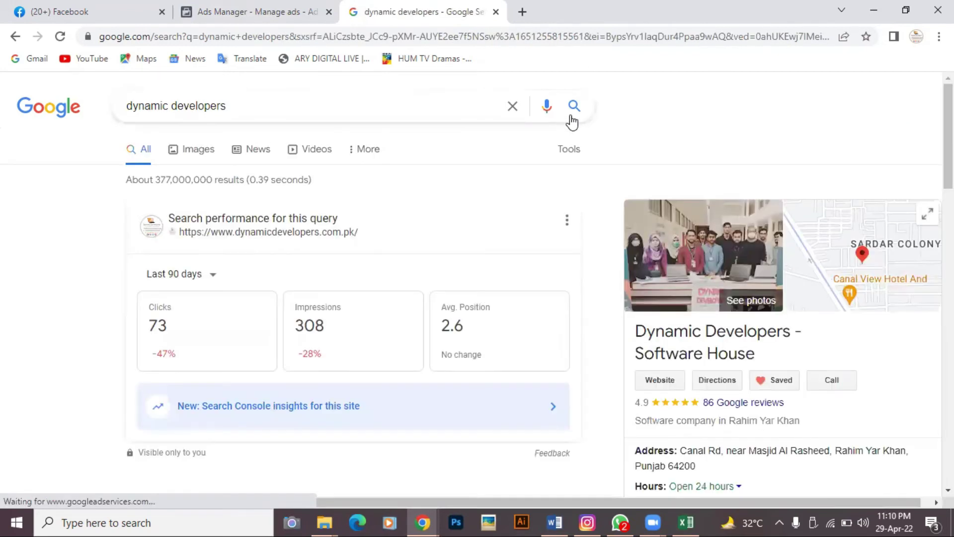
pyautogui.scroll(-7, 387, 224)
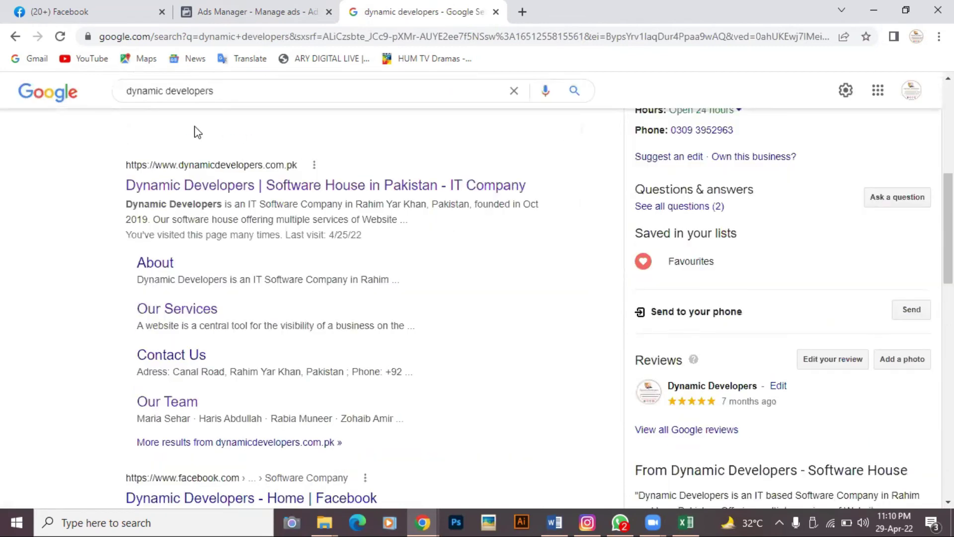
# Open the Dynamic Developers website from the search results and copy its web address.
pyautogui.click(203, 189)
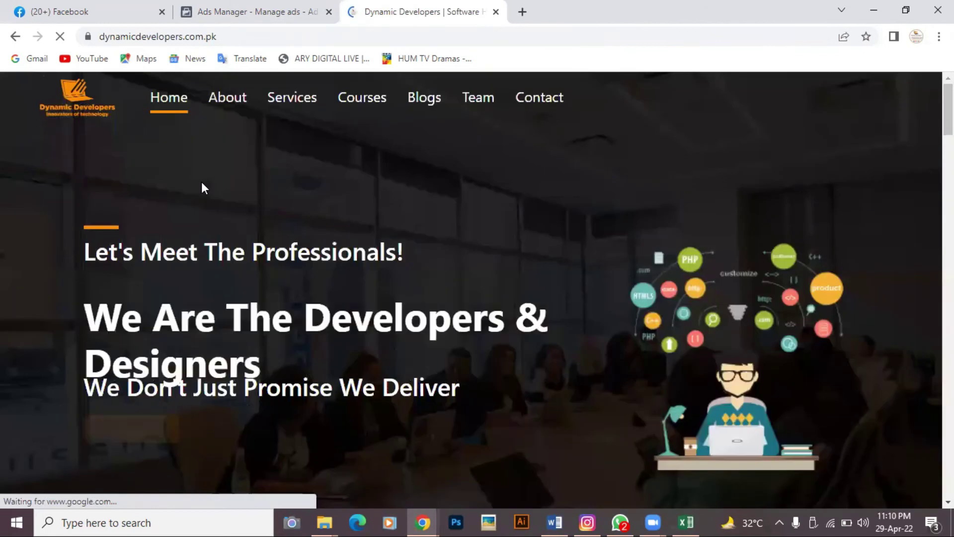
pyautogui.moveTo(226, 37); pyautogui.dragTo(89, 65)
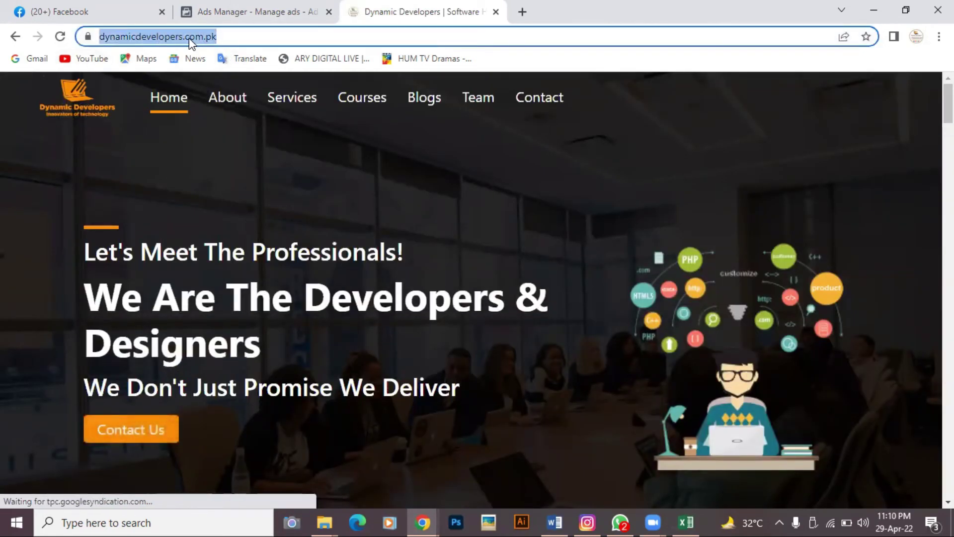
pyautogui.rightClick(189, 37)
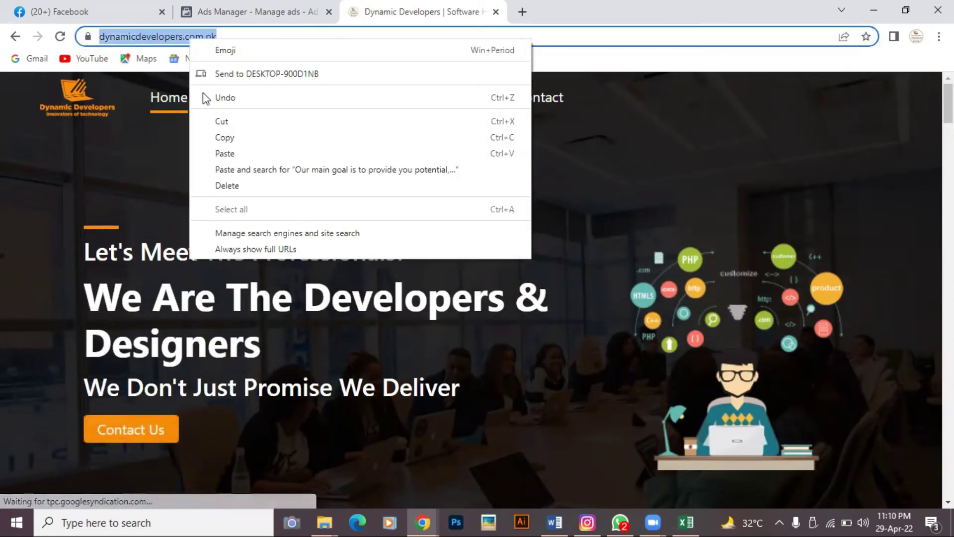
pyautogui.click(219, 139)
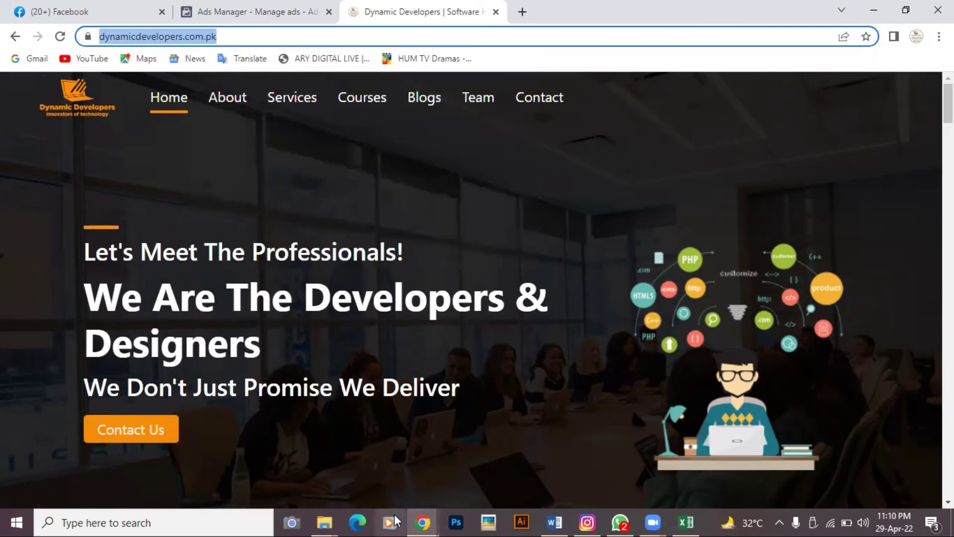
pyautogui.moveTo(444, 513)
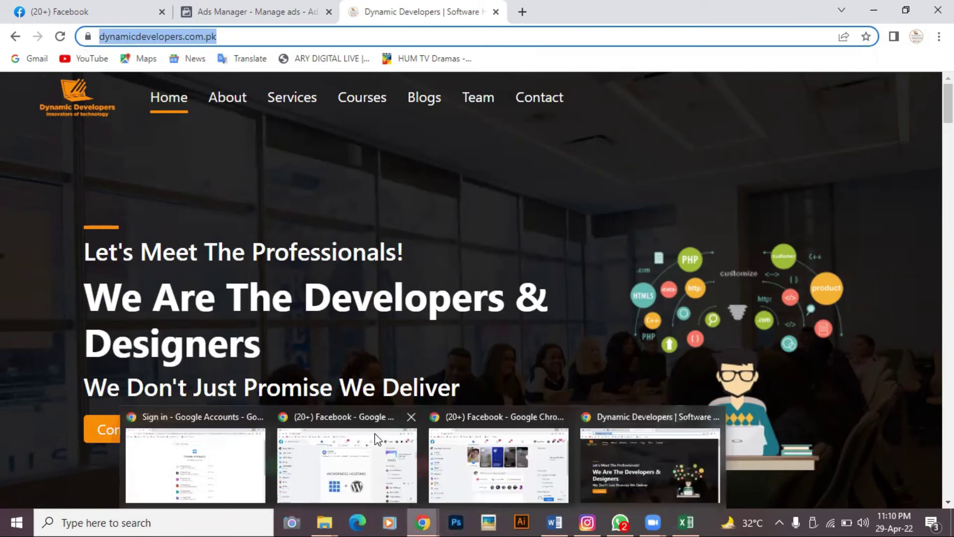
pyautogui.click(239, 12)
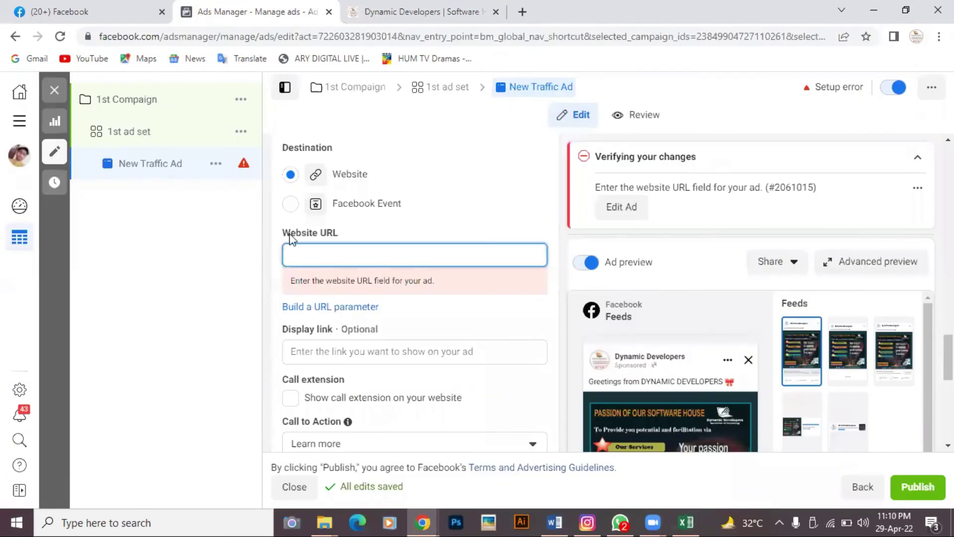
pyautogui.rightClick(296, 256)
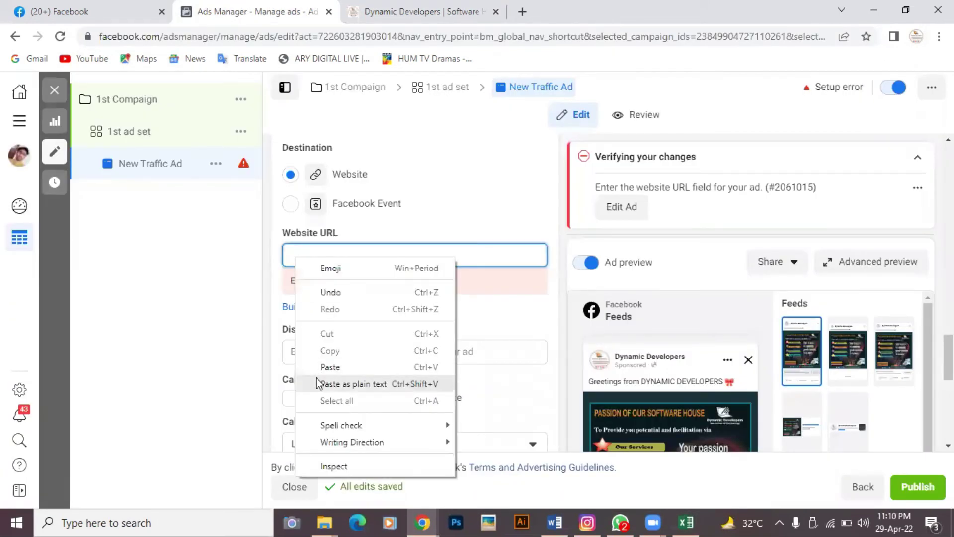
pyautogui.click(328, 367)
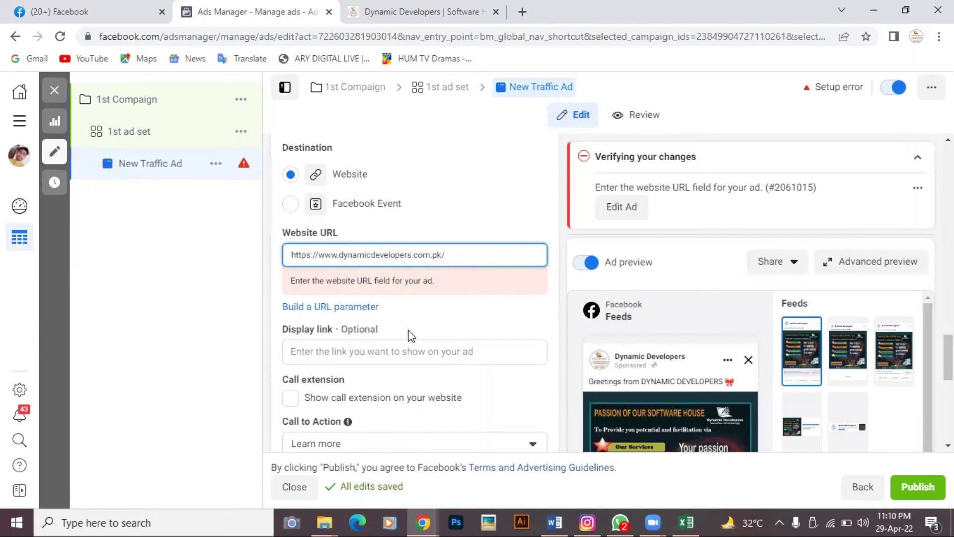
pyautogui.scroll(-2, 412, 333)
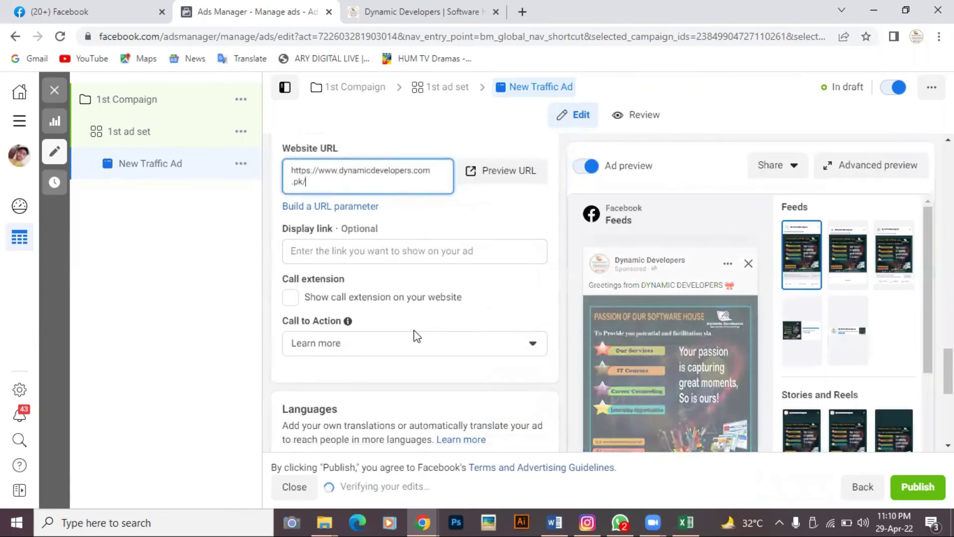
pyautogui.click(384, 253)
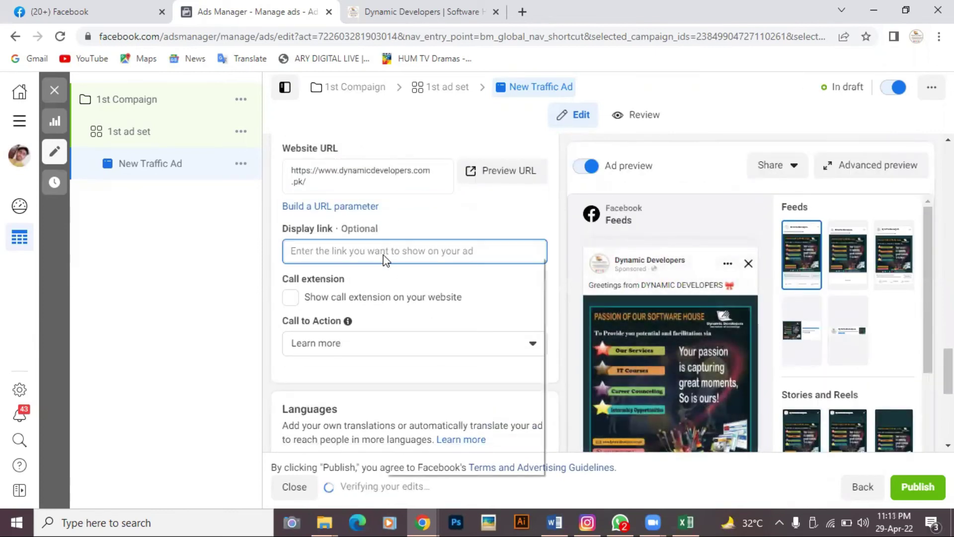
pyautogui.rightClick(385, 255)
pyautogui.click(417, 366)
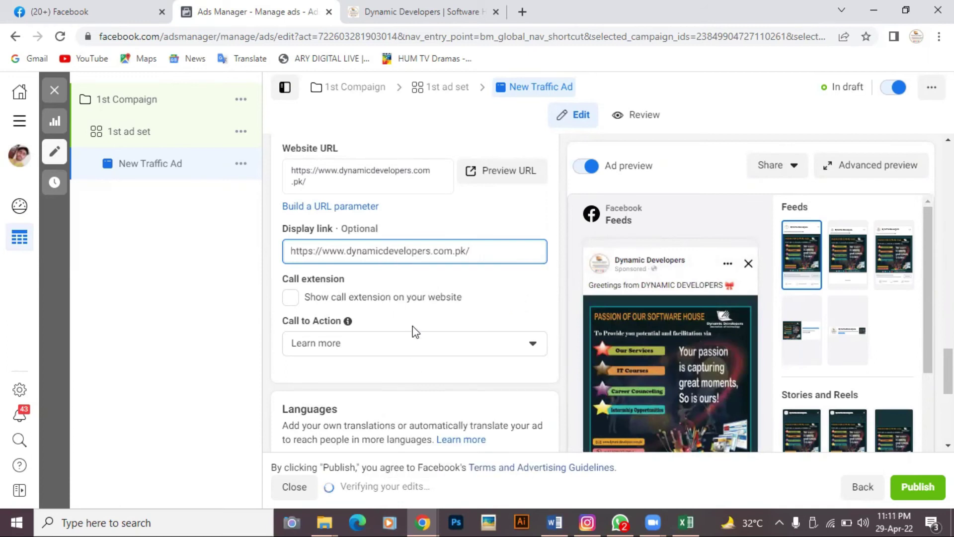
# Enable the call extension on the website and set the ad's call to action to Get Access.
pyautogui.scroll(-1, 416, 332)
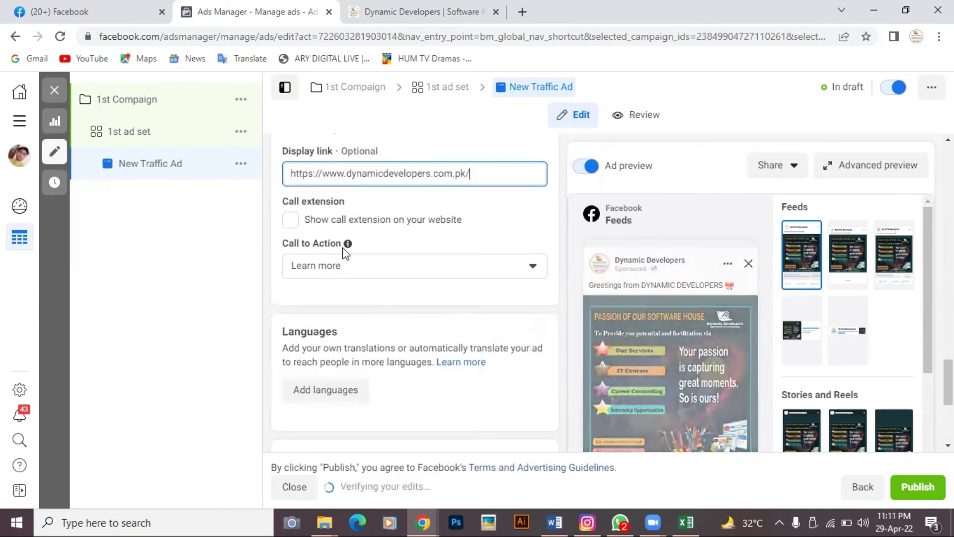
pyautogui.click(307, 223)
pyautogui.scroll(2, 550, 294)
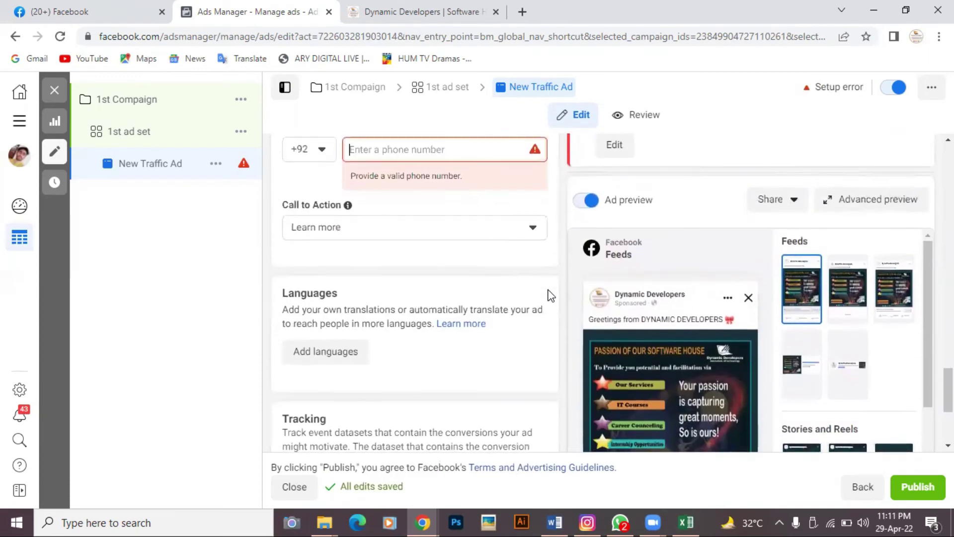
pyautogui.click(534, 233)
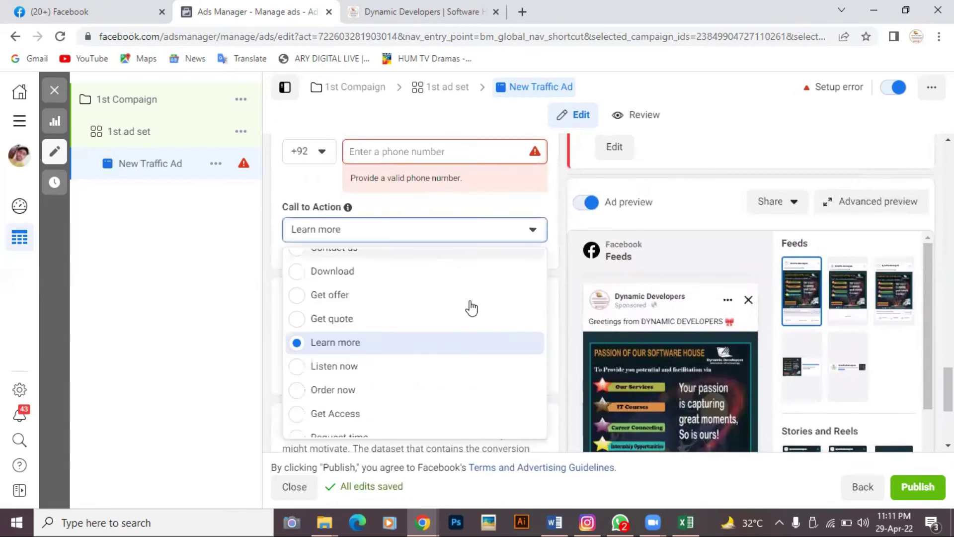
pyautogui.scroll(-1, 436, 343)
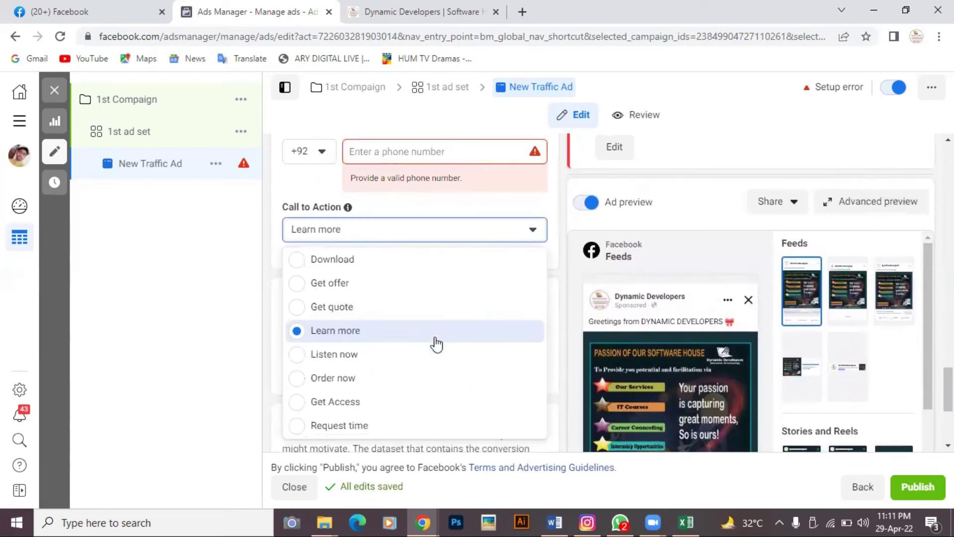
pyautogui.click(355, 403)
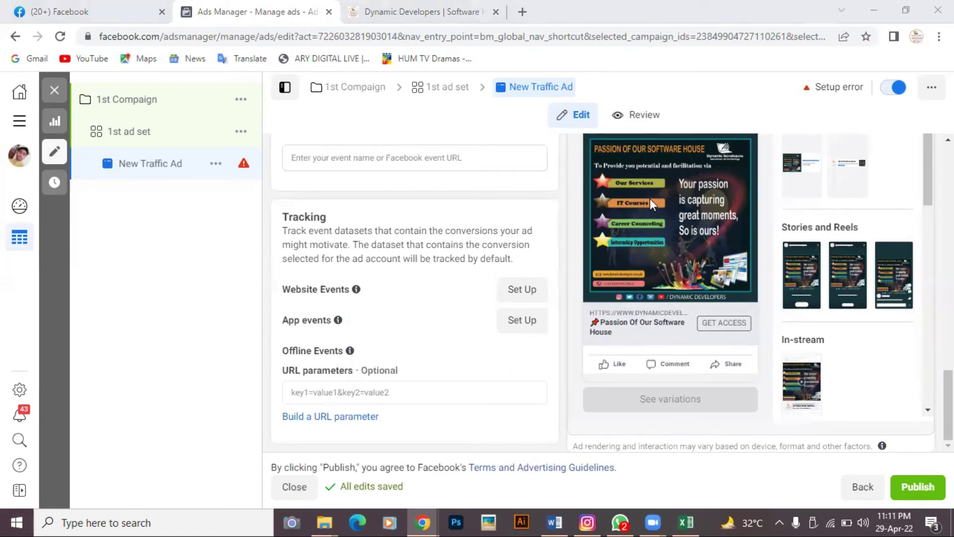
# Open the review of New Traffic Ad and examine its name, Facebook Page, format, website URL and full ad preview.
pyautogui.scroll(1, 654, 203)
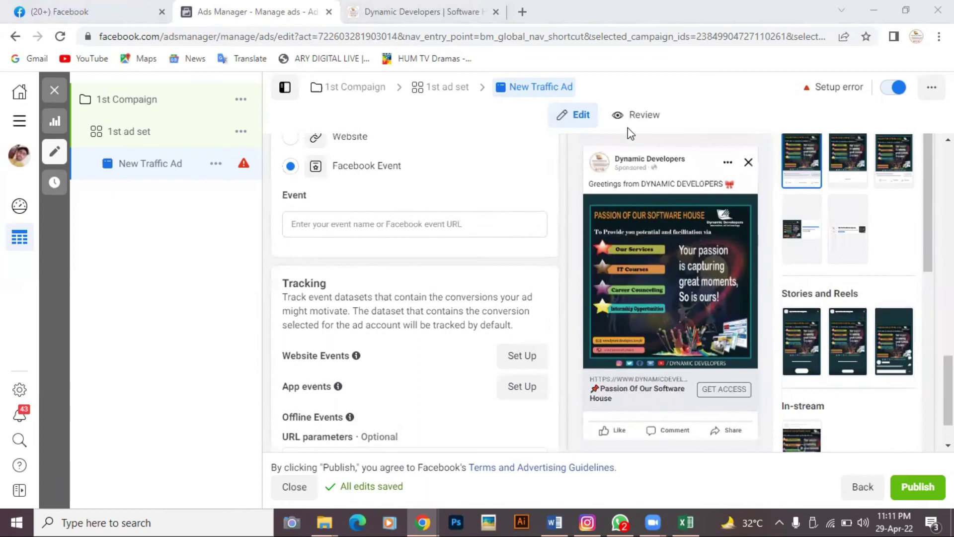
pyautogui.click(618, 119)
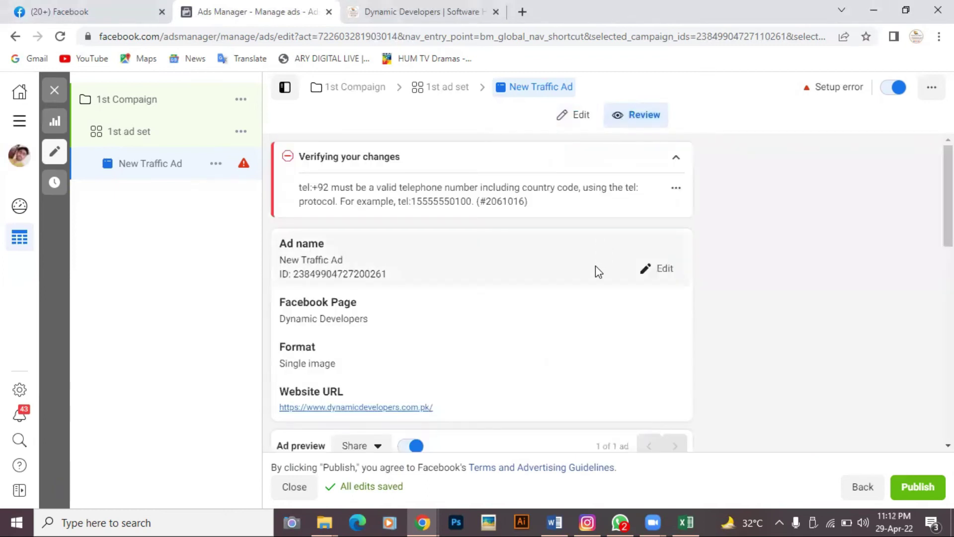
pyautogui.scroll(-3, 595, 265)
pyautogui.scroll(-6, 595, 265)
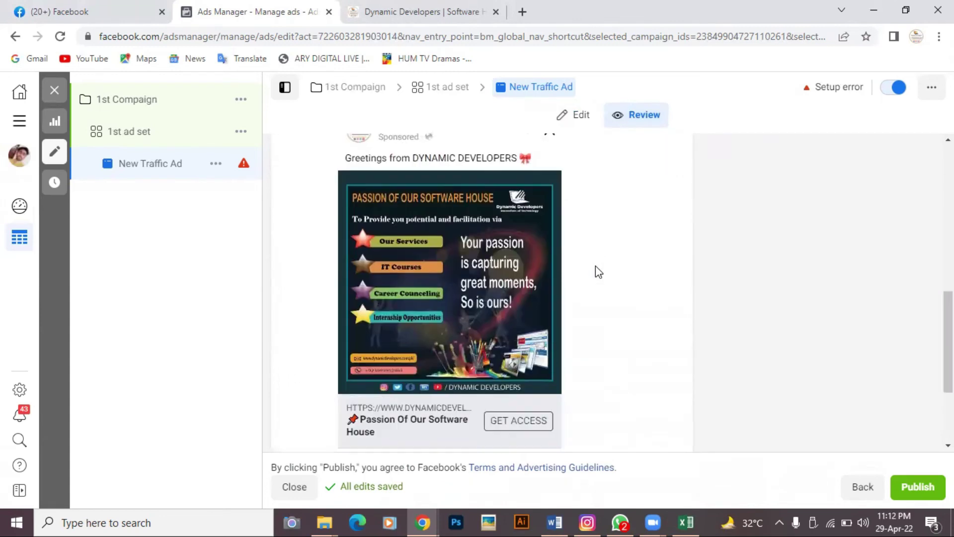
pyautogui.scroll(1, 595, 265)
pyautogui.scroll(-1, 598, 272)
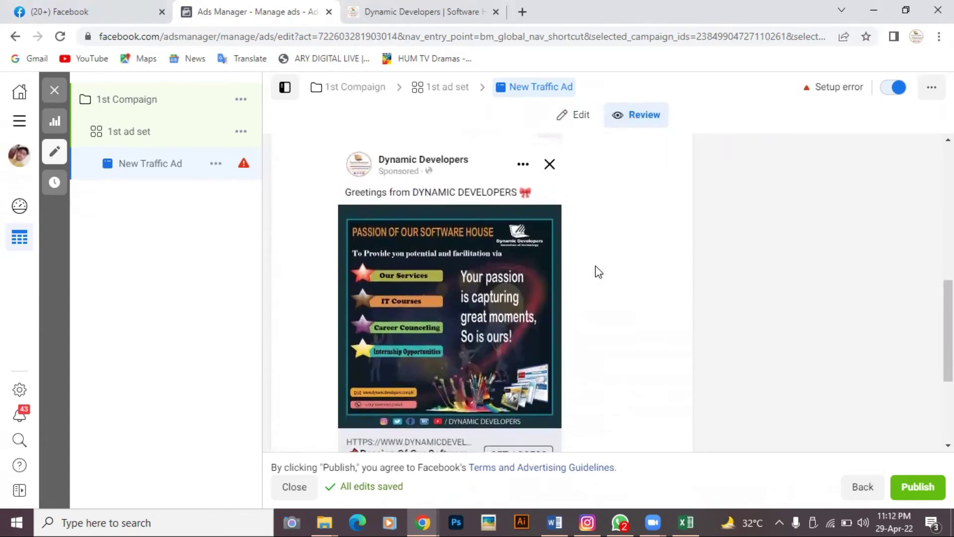
pyautogui.scroll(-3, 569, 345)
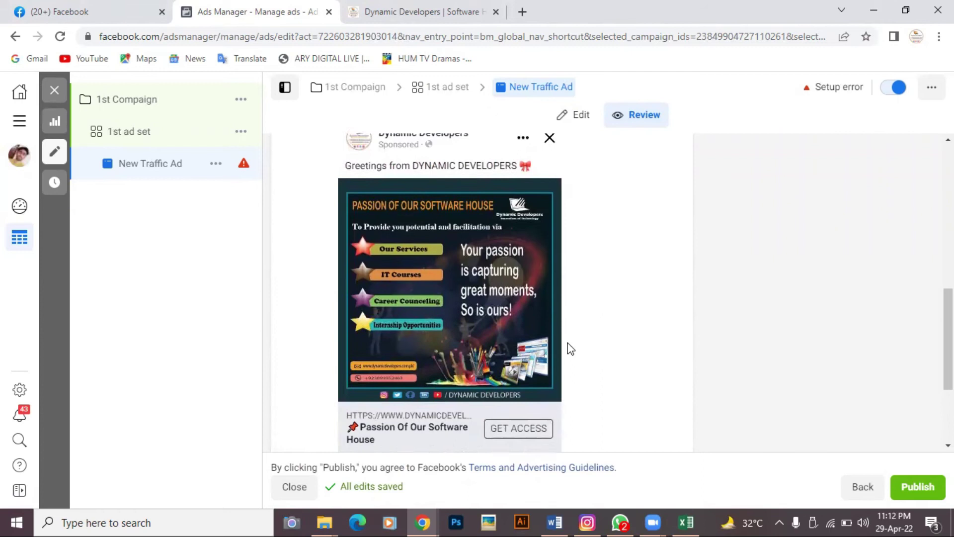
pyautogui.scroll(-1, 571, 349)
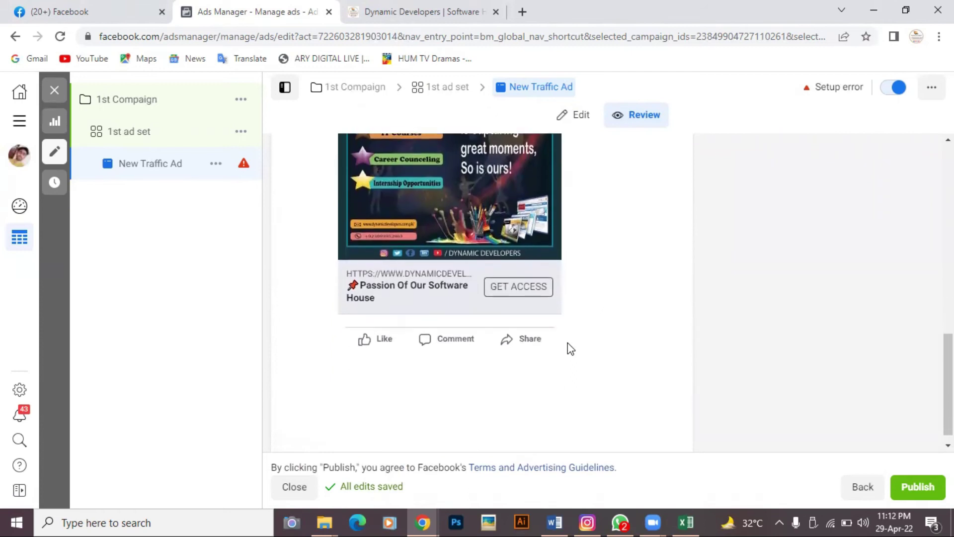
pyautogui.scroll(1, 571, 349)
pyautogui.scroll(12, 570, 349)
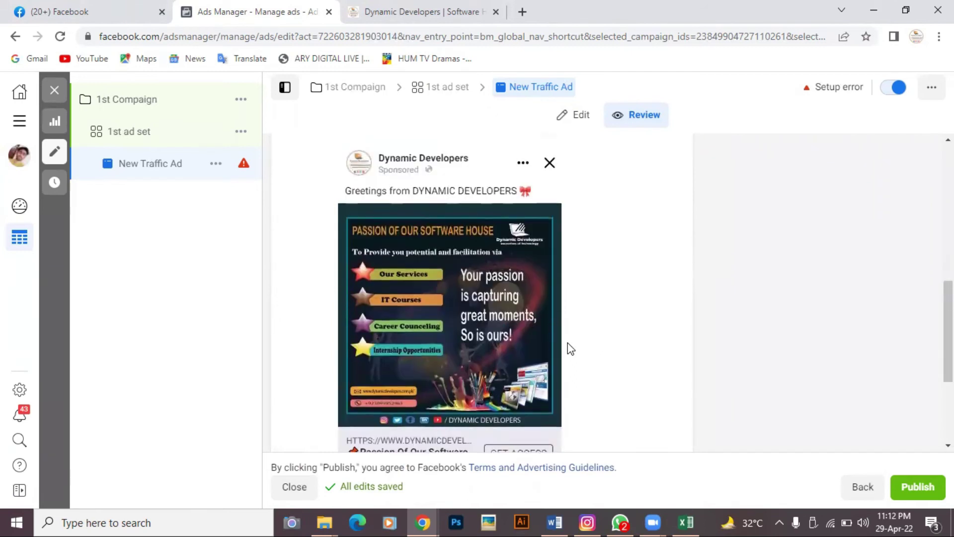
pyautogui.moveTo(571, 349)
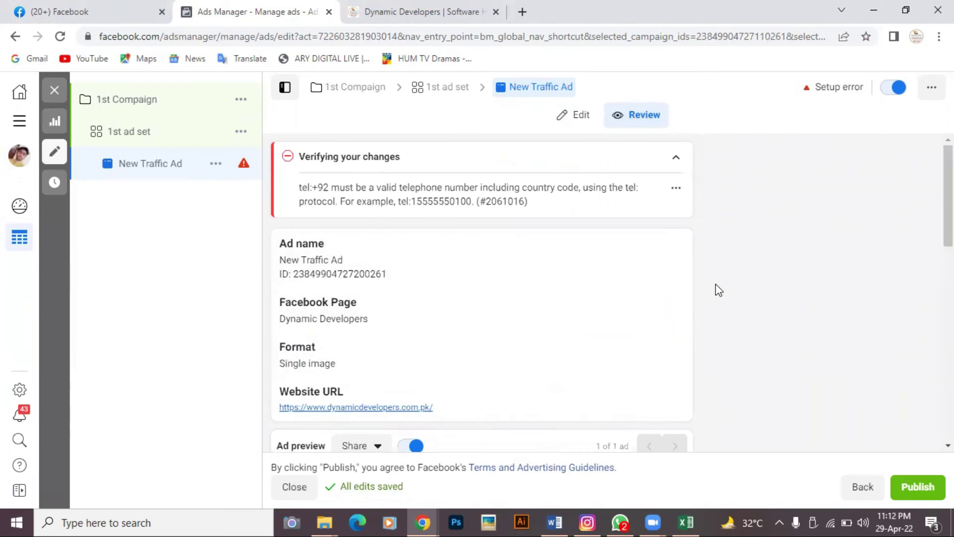
pyautogui.scroll(-9, 719, 291)
pyautogui.scroll(9, 719, 290)
pyautogui.scroll(-5, 719, 290)
# Leave the ad editor through the list of all tools and open the account's Campaigns overview.
pyautogui.click(19, 118)
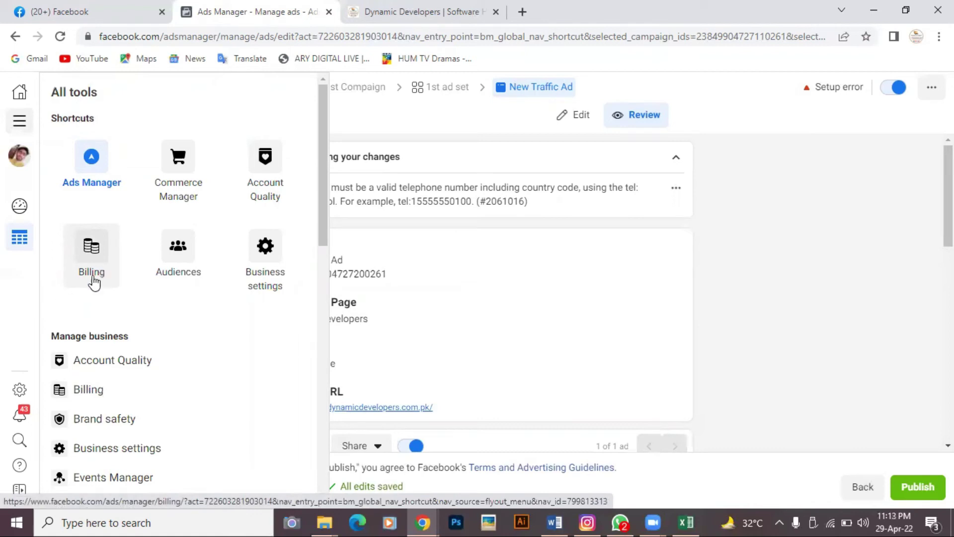
pyautogui.click(17, 333)
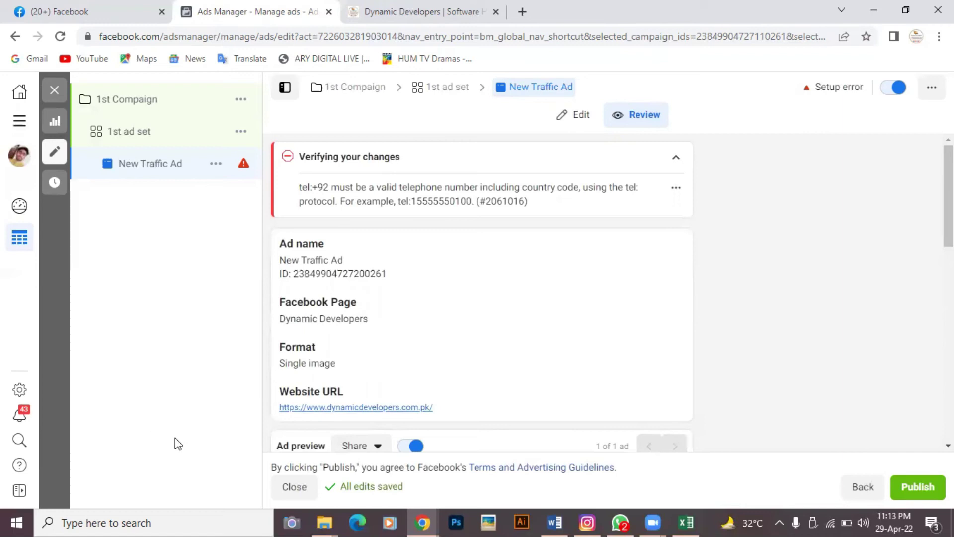
pyautogui.click(19, 121)
pyautogui.click(88, 158)
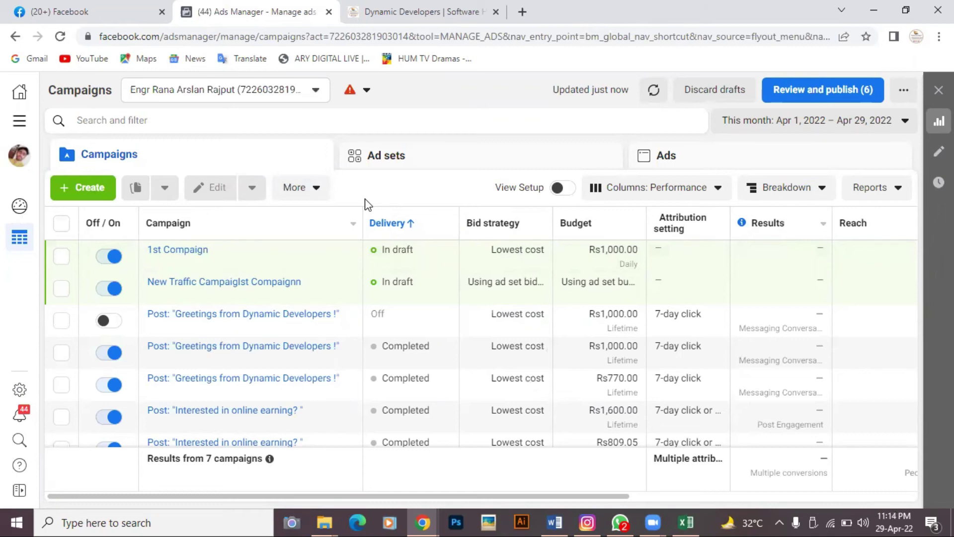
# Open the ad account settings and examine the roles offered for adding people, closing the dialog without adding anyone.
pyautogui.click(20, 392)
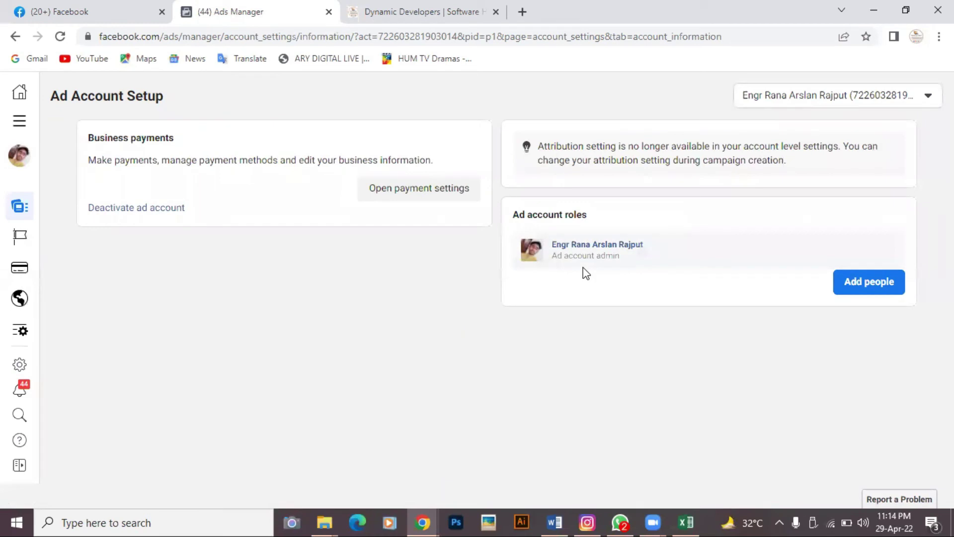
pyautogui.click(853, 283)
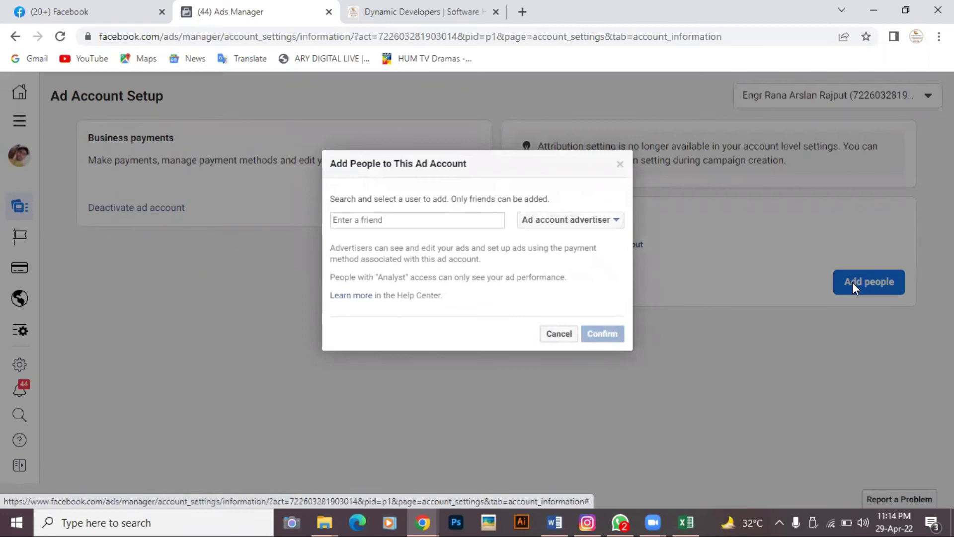
pyautogui.click(410, 219)
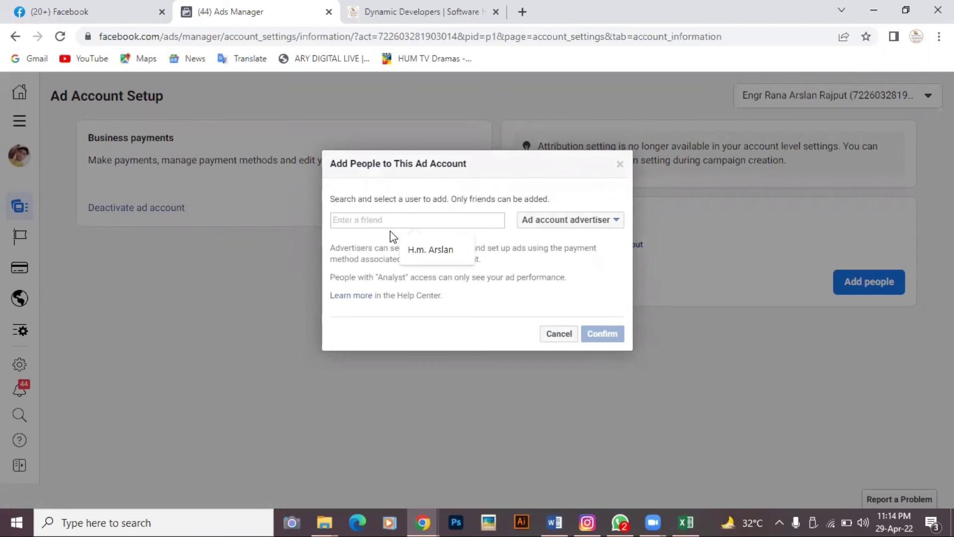
pyautogui.click(615, 221)
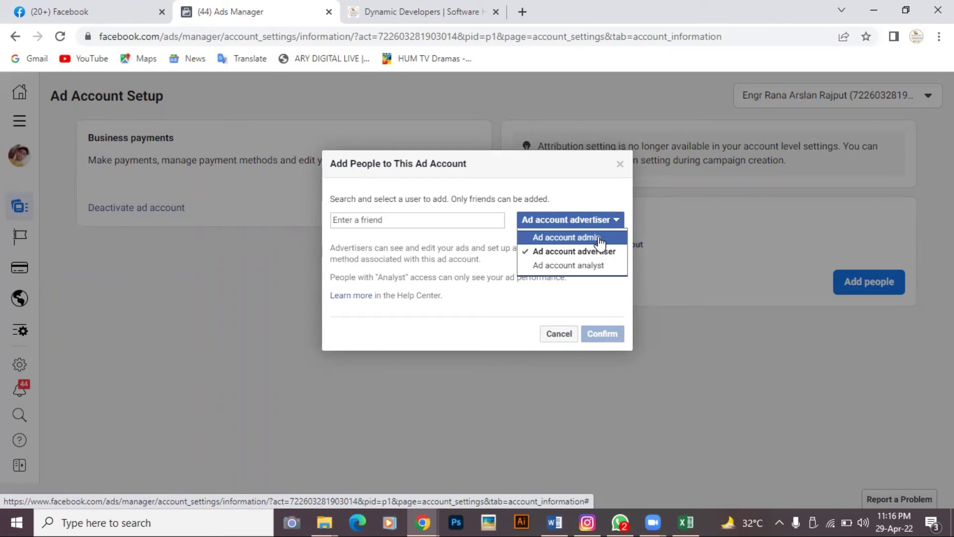
pyautogui.click(619, 167)
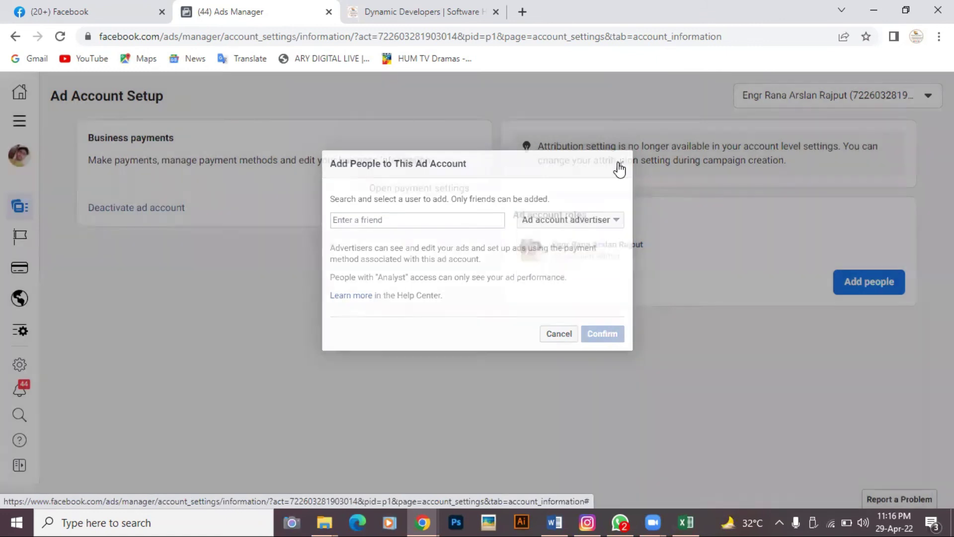
# Open the payment settings and examine adding a payment method up to the Debit or Credit Card choice, closing without adding one.
pyautogui.moveTo(22, 272)
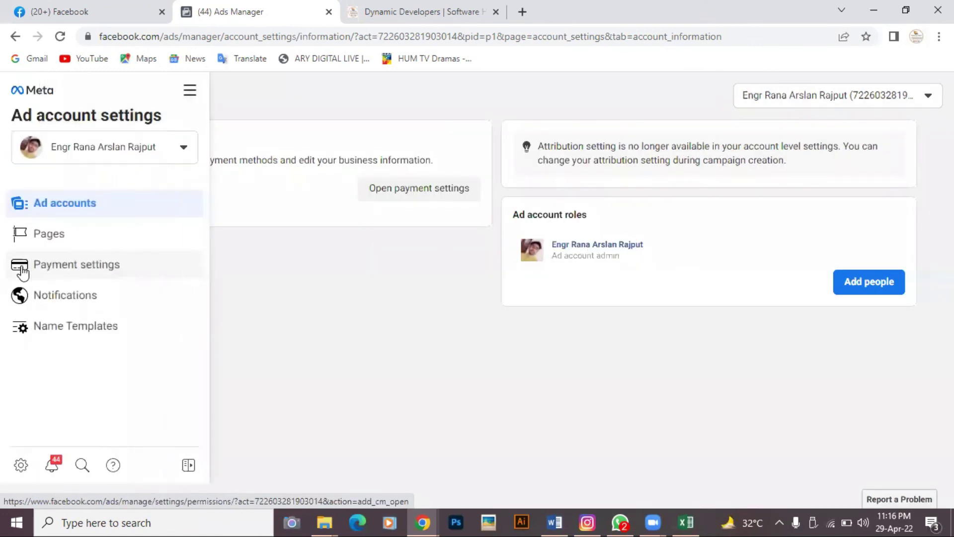
pyautogui.click(75, 270)
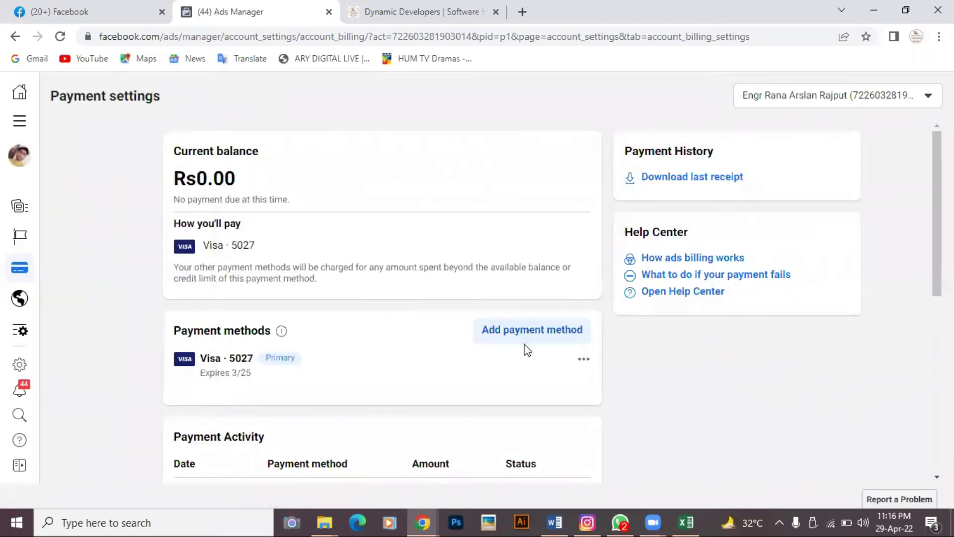
pyautogui.click(514, 335)
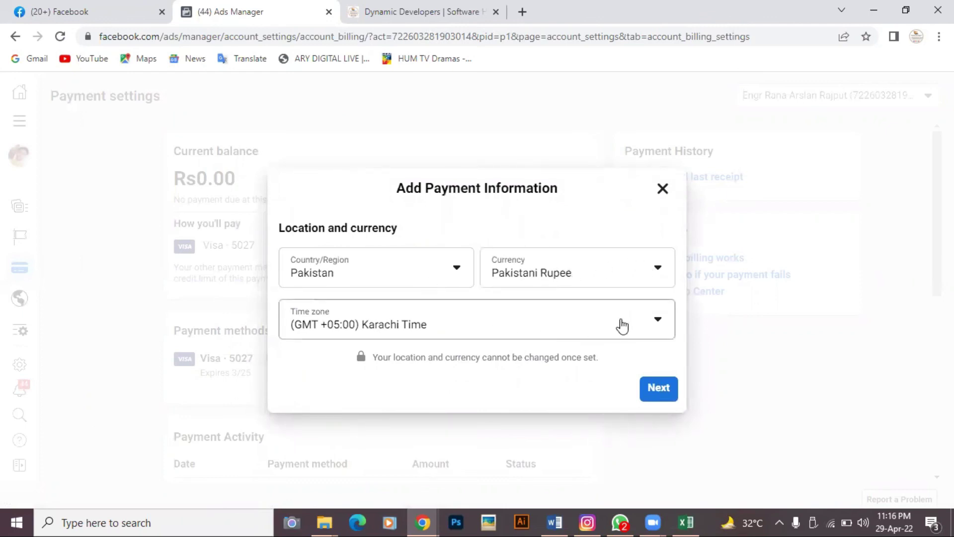
pyautogui.click(661, 388)
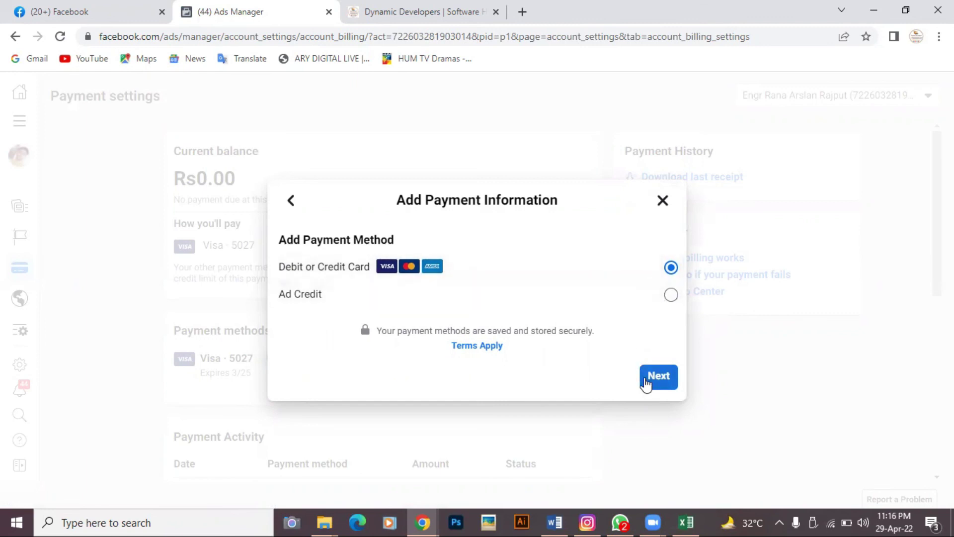
pyautogui.click(662, 200)
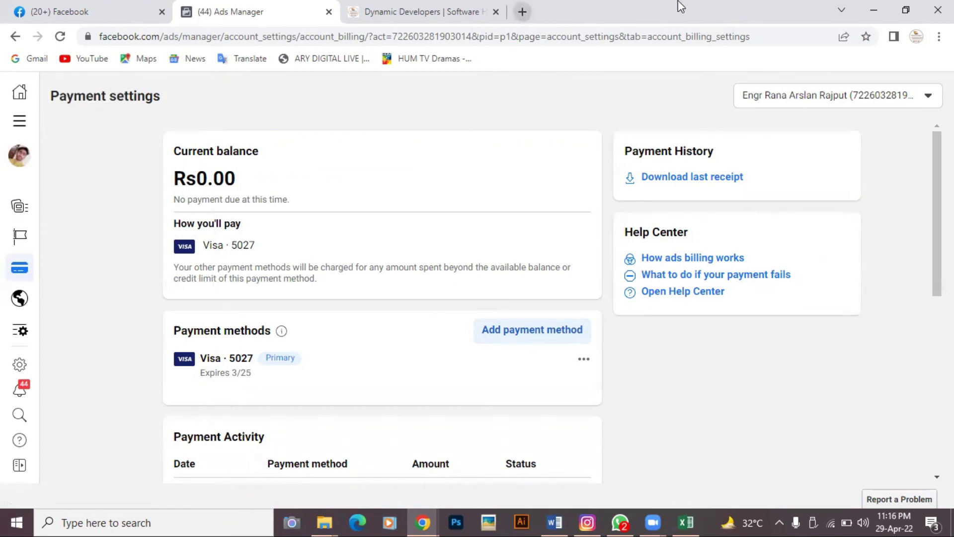
# Minimize the browser and the Word document, and open the Instagram desktop app in a maximized window.
pyautogui.click(869, 3)
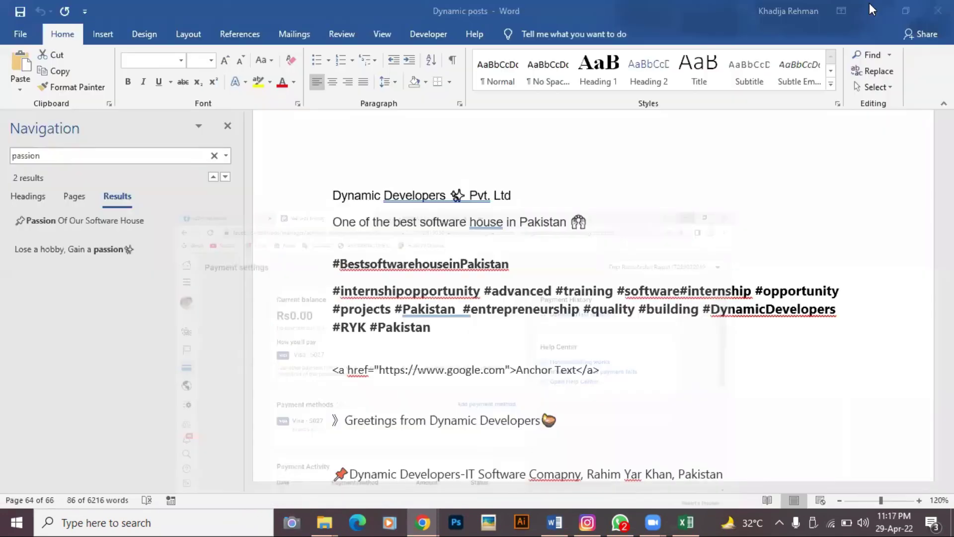
pyautogui.click(870, 8)
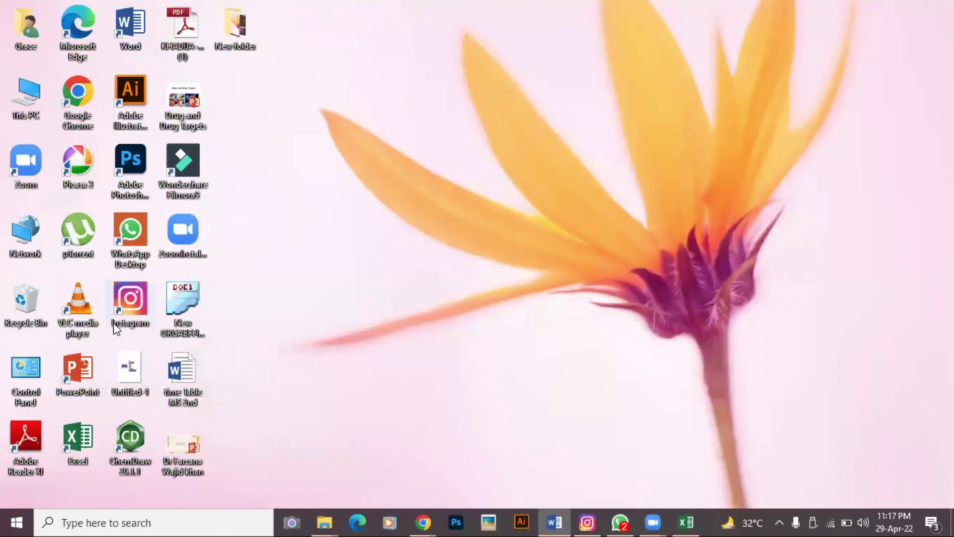
pyautogui.doubleClick(138, 296)
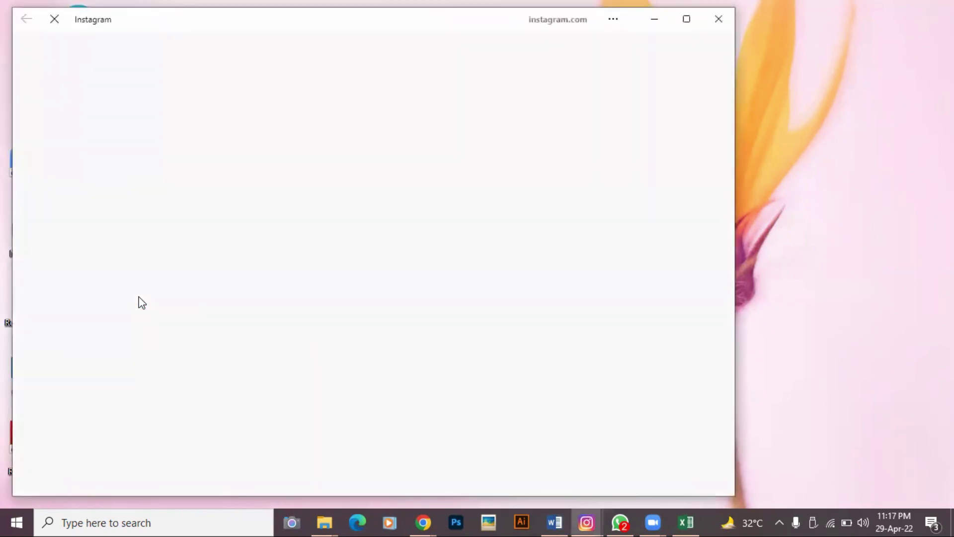
pyautogui.click(685, 19)
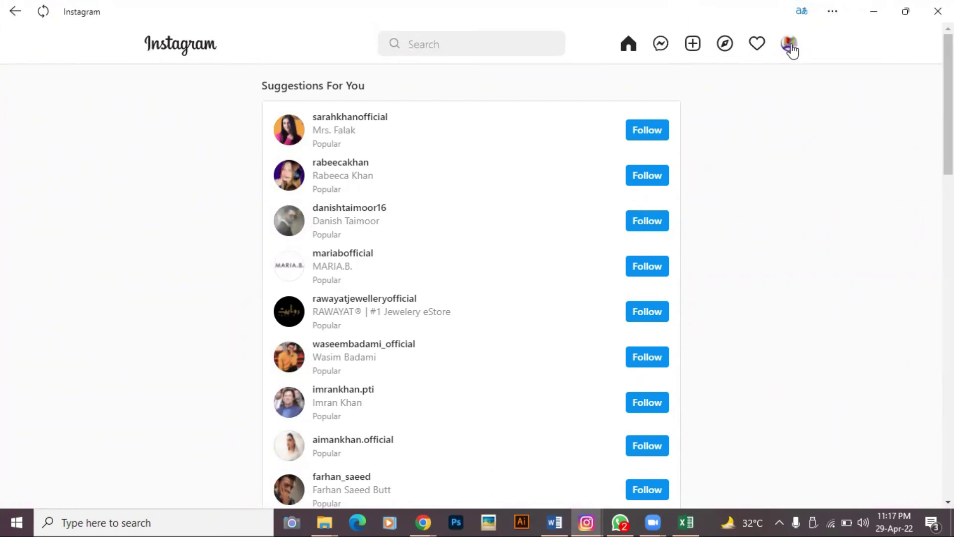
# Open the Instagram account's settings and switch the profile to a personal account.
pyautogui.click(790, 48)
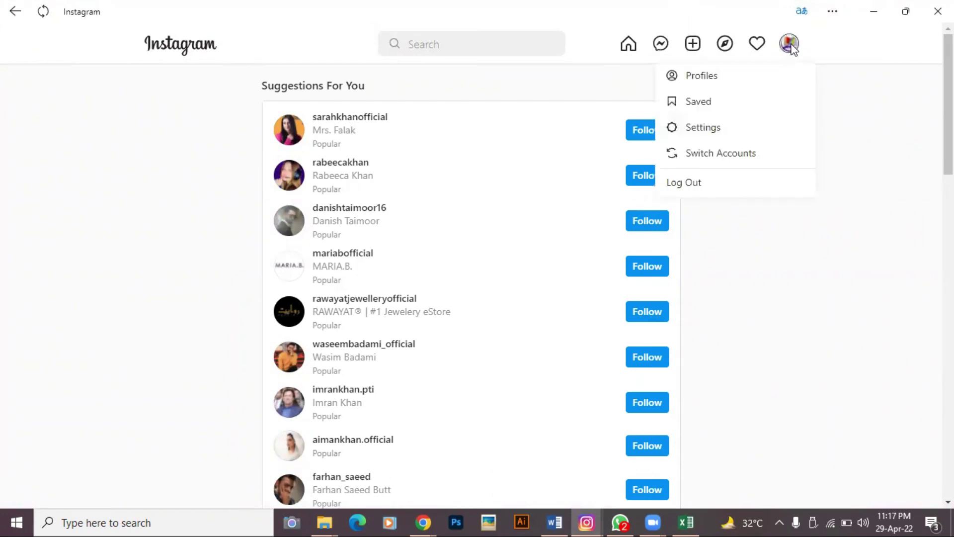
pyautogui.click(702, 131)
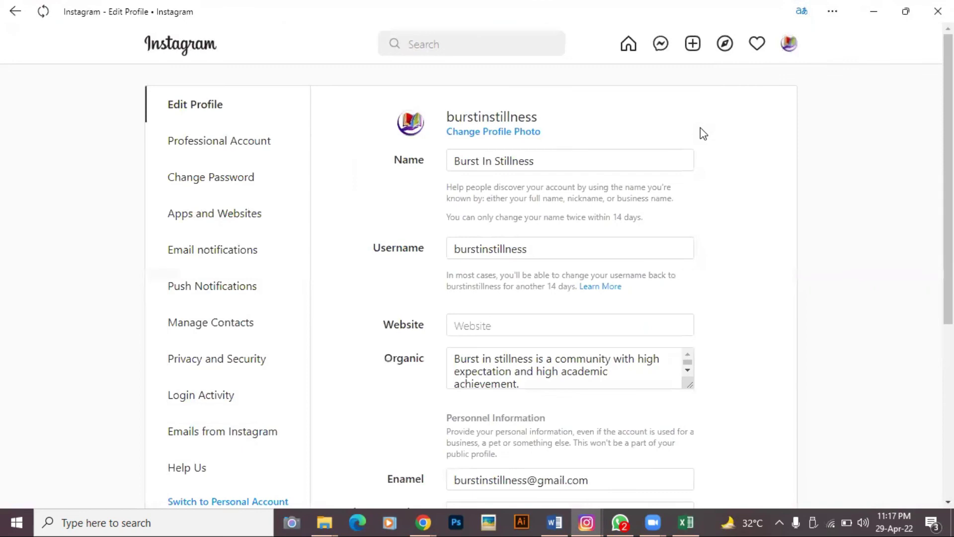
pyautogui.scroll(-5, 736, 276)
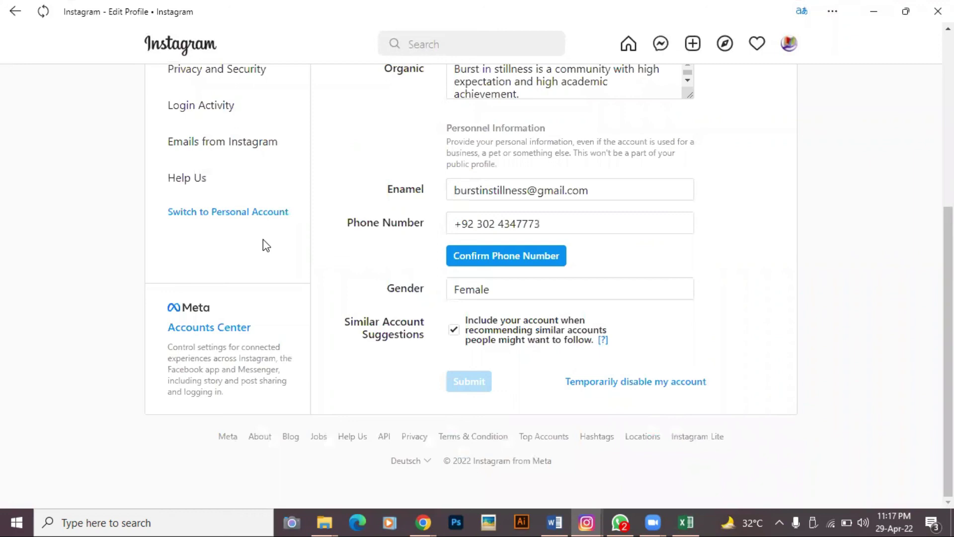
pyautogui.click(228, 215)
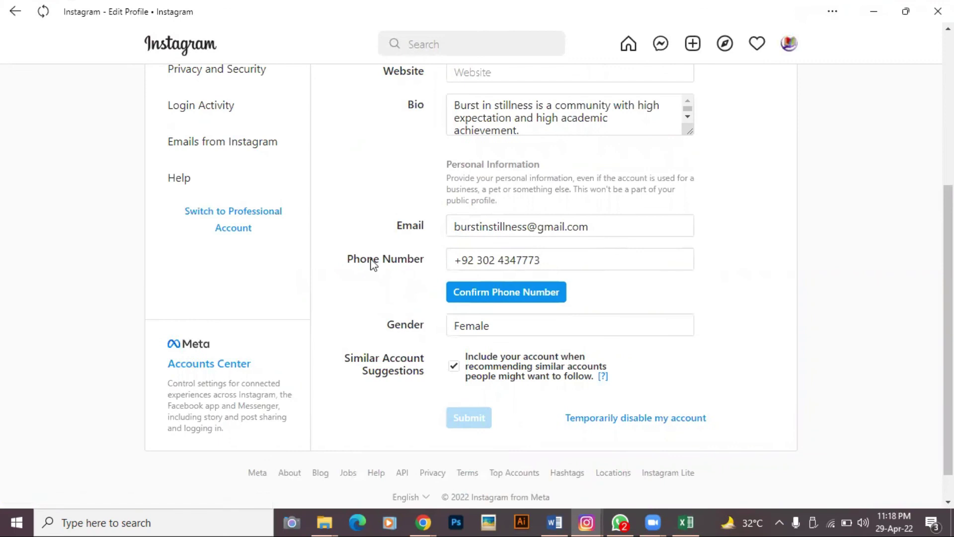
# Try to switch the Instagram profile to a professional account from the Edit Profile page, and minimize the app.
pyautogui.click(248, 214)
pyautogui.scroll(-2, 644, 313)
pyautogui.scroll(5, 646, 312)
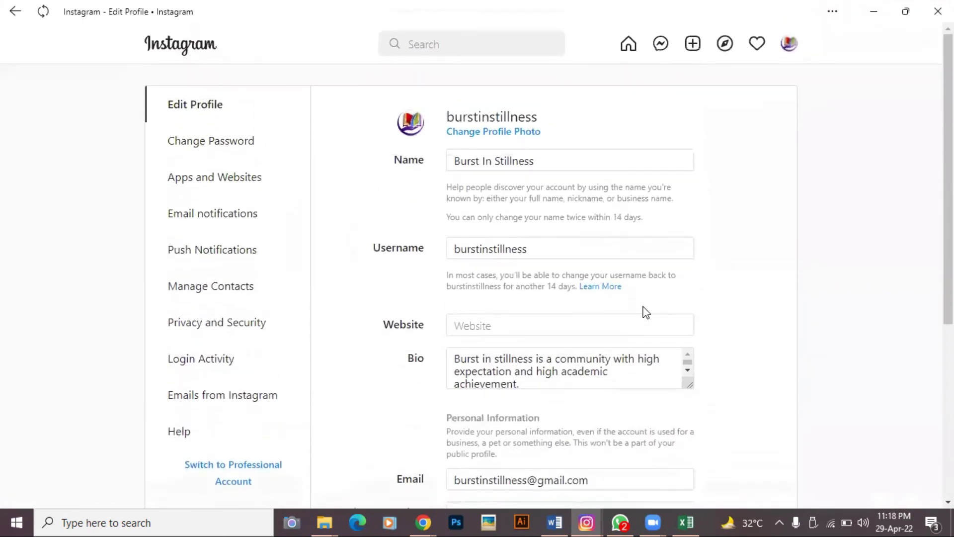
pyautogui.scroll(-2, 646, 312)
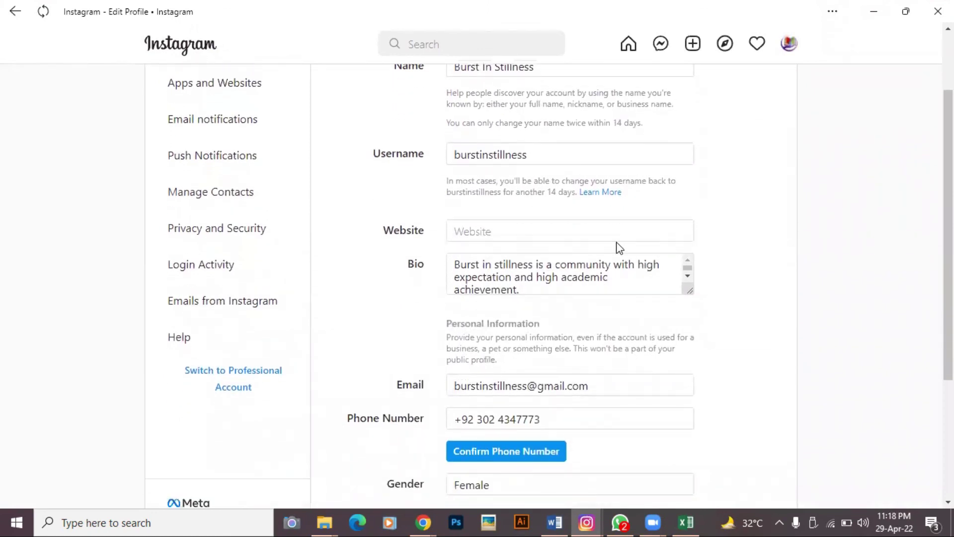
pyautogui.scroll(-4, 619, 247)
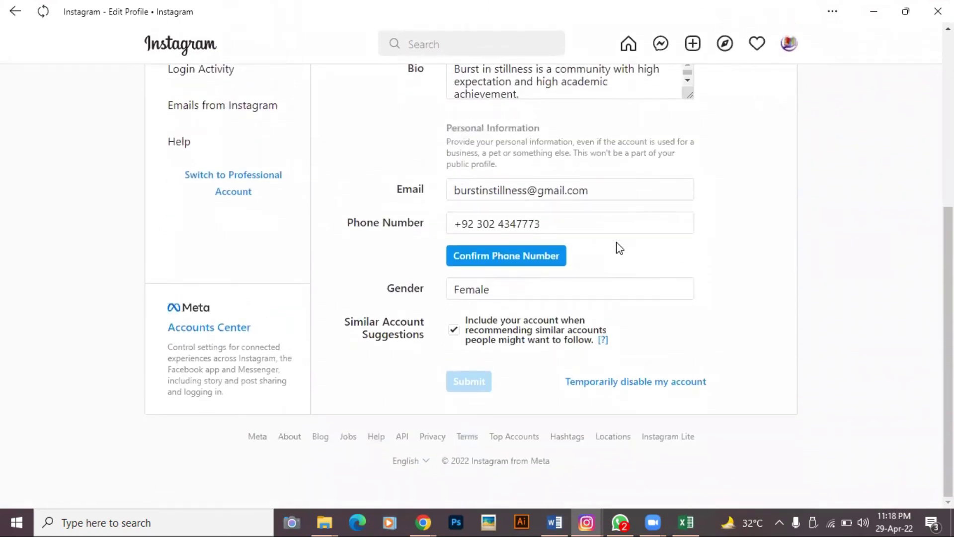
pyautogui.click(253, 193)
pyautogui.scroll(3, 588, 224)
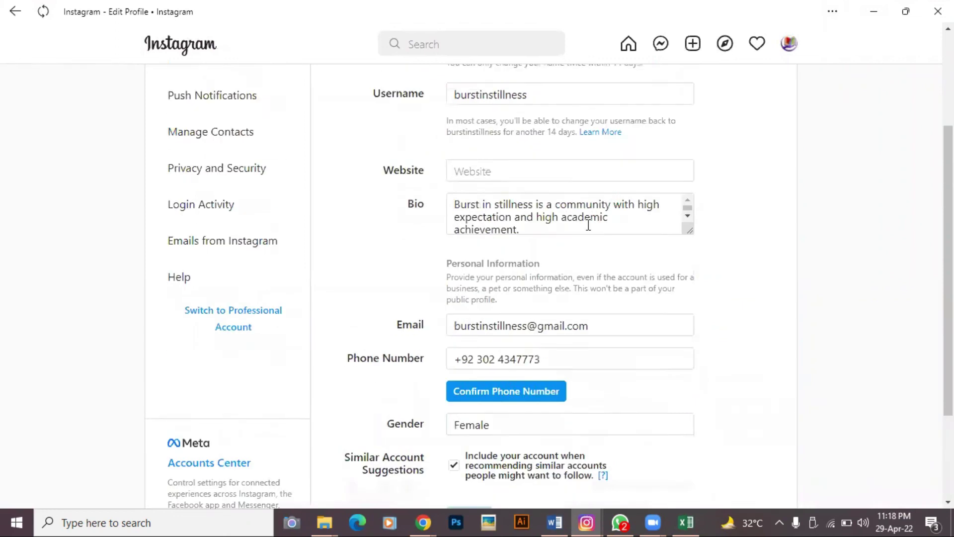
pyautogui.scroll(-3, 587, 225)
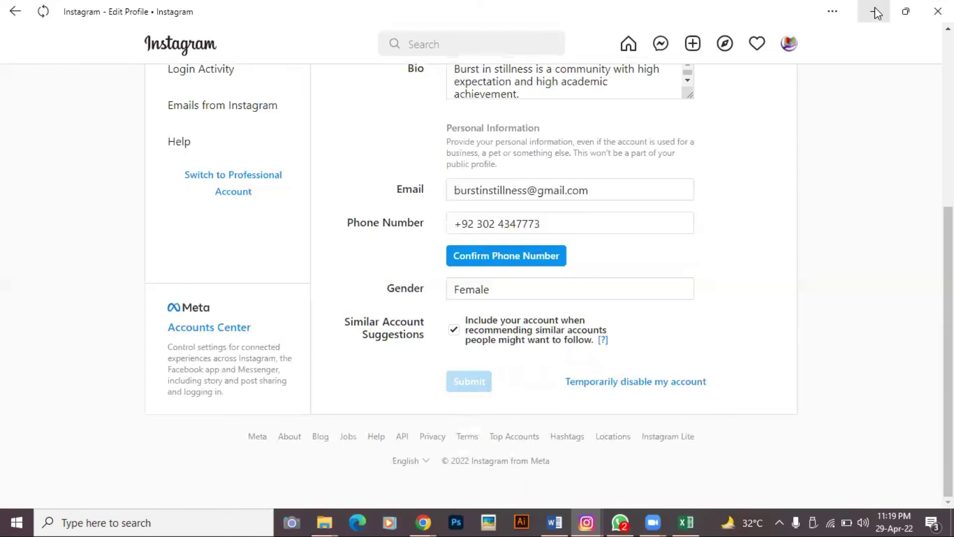
pyautogui.click(875, 11)
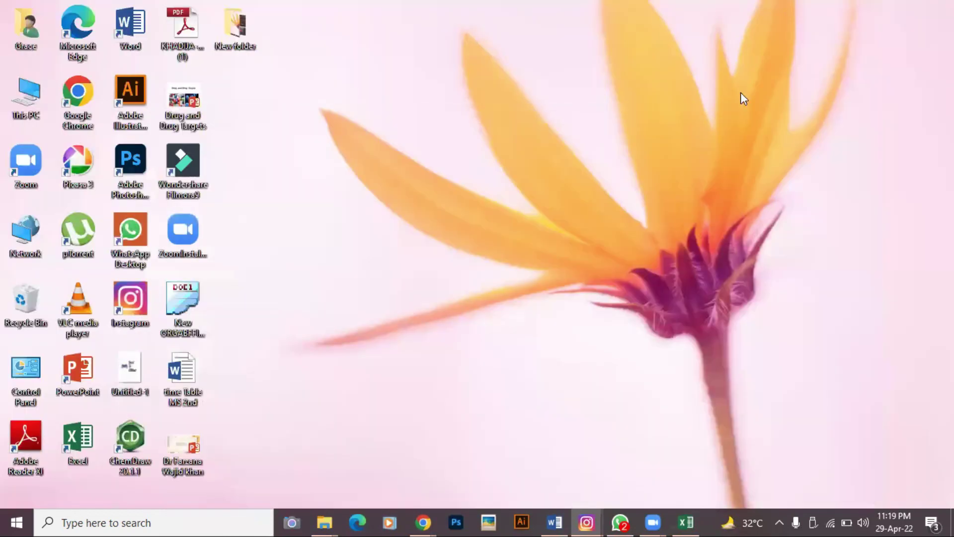